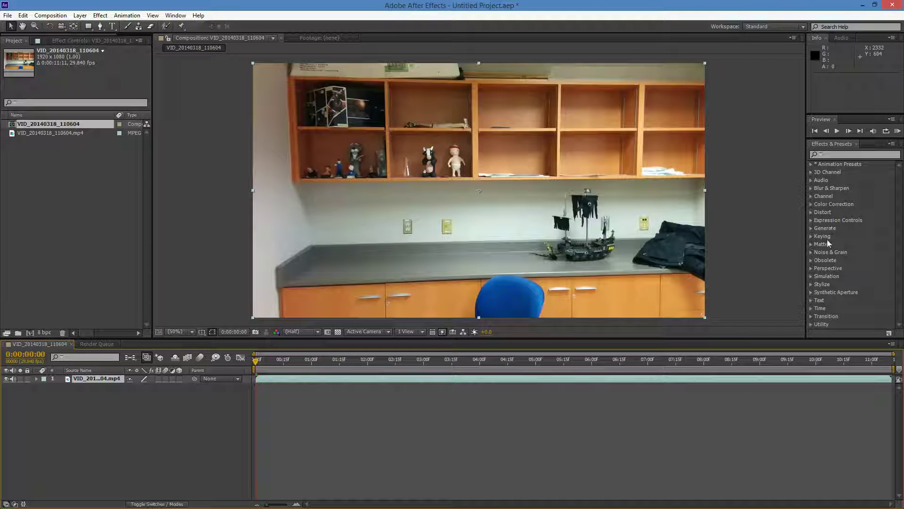
Add the VID_20140318_110604 composition to the render queue
click(8, 15)
mouse_move(82, 160)
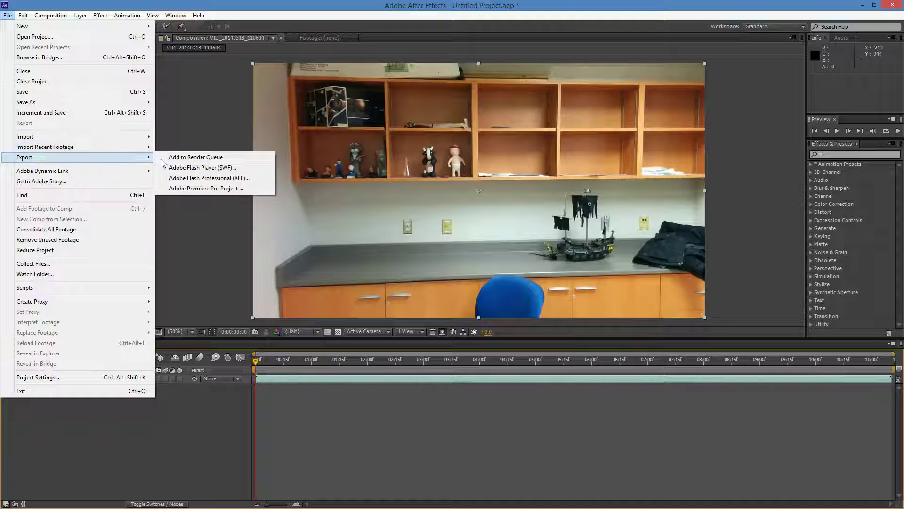
click(195, 157)
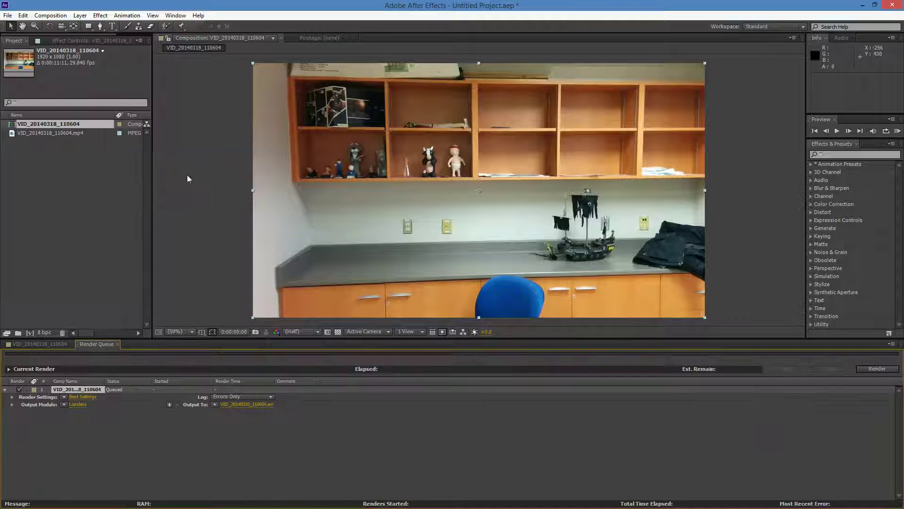
Set the output module format to Targa Sequence at 24 bits/pixel, without resizing or RLE compression
click(82, 405)
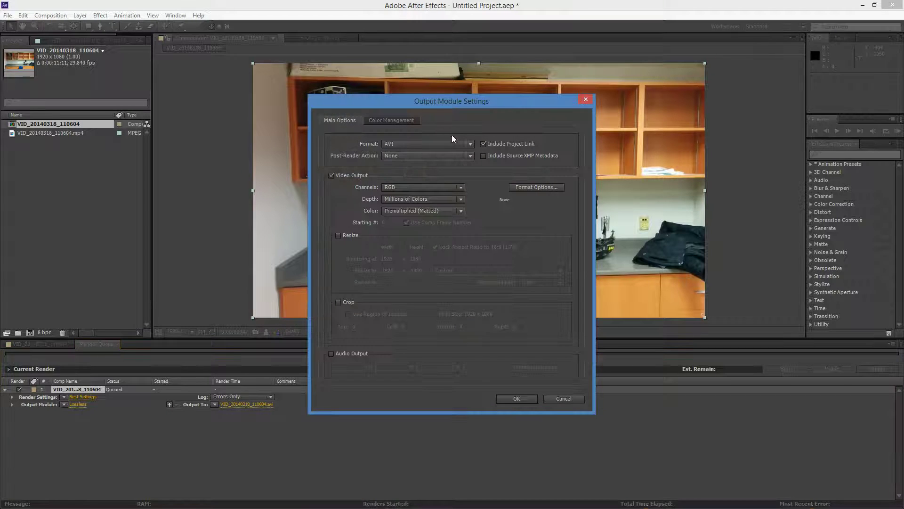
click(441, 144)
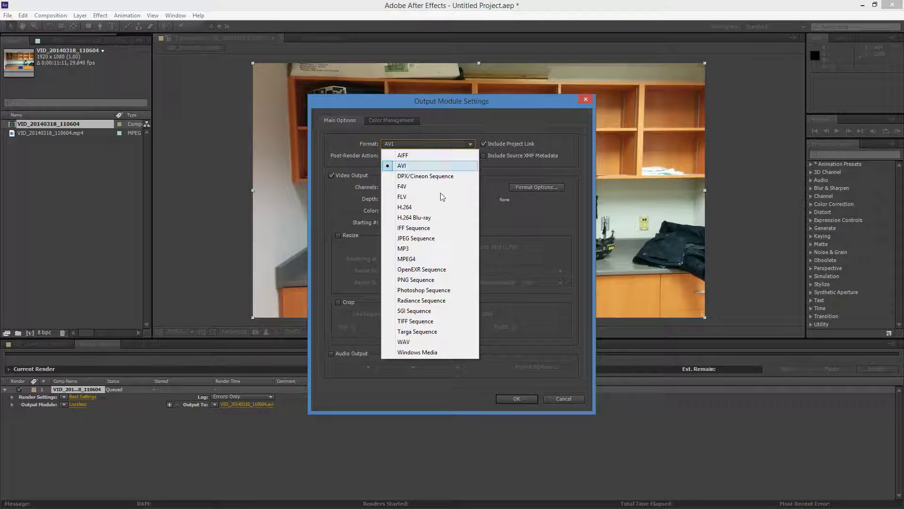
click(424, 331)
click(359, 235)
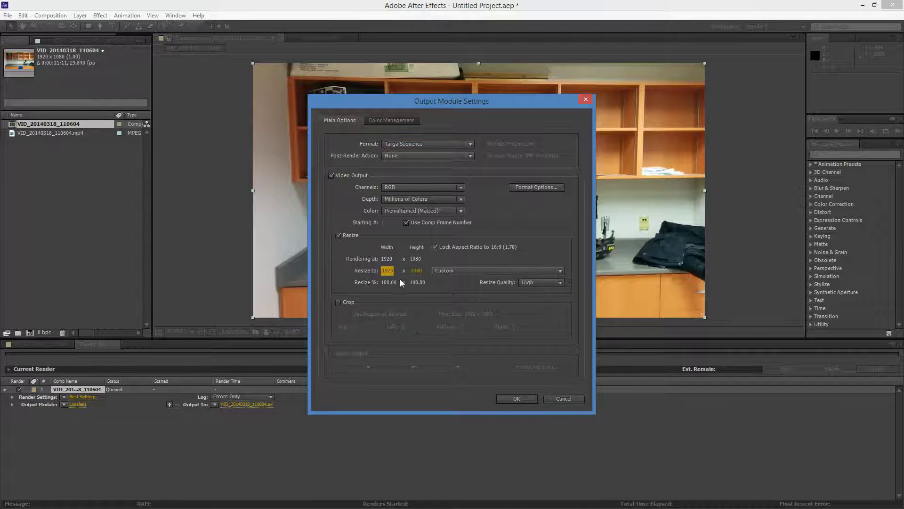
click(352, 235)
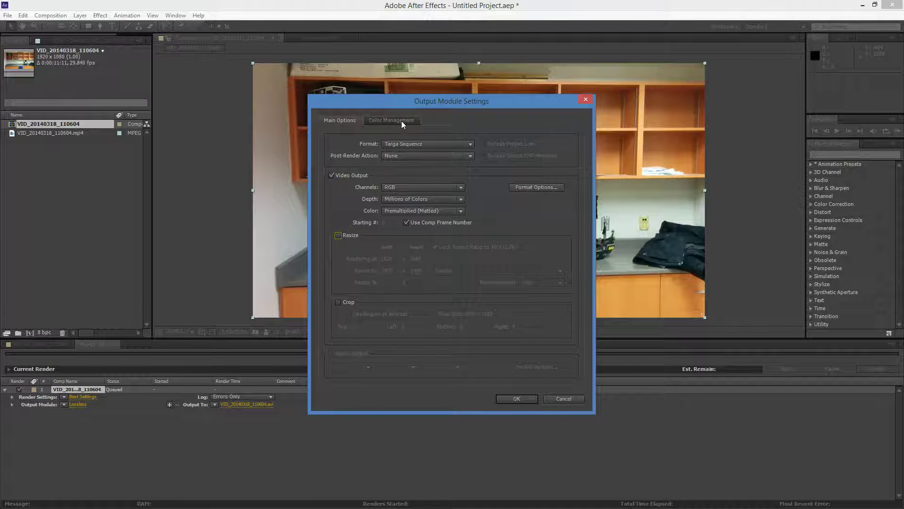
click(517, 399)
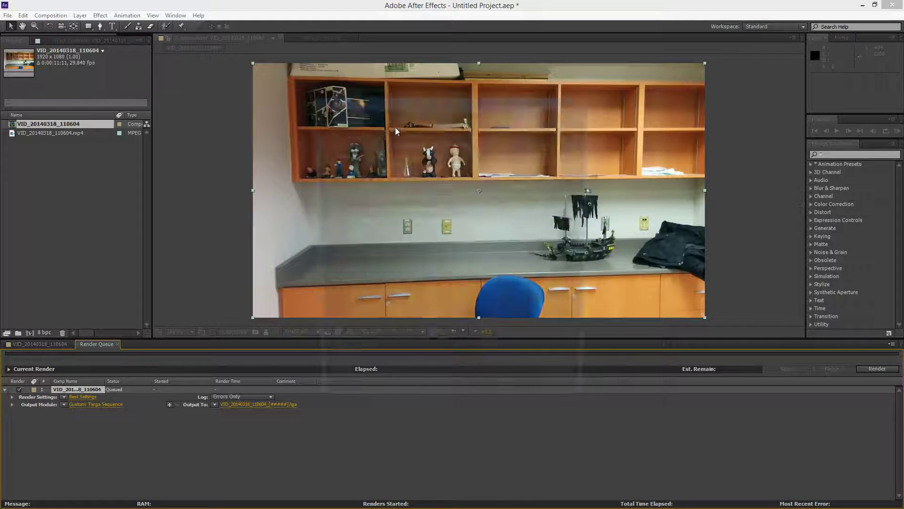
click(530, 188)
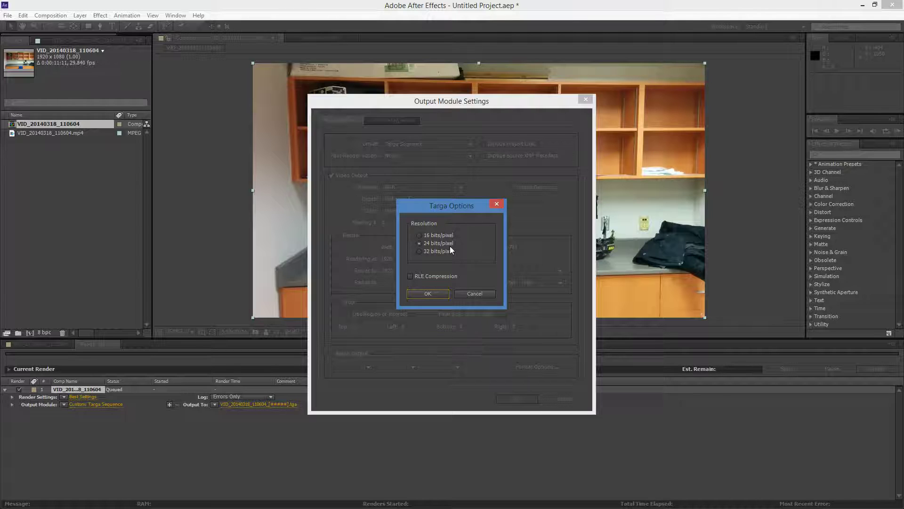
click(427, 294)
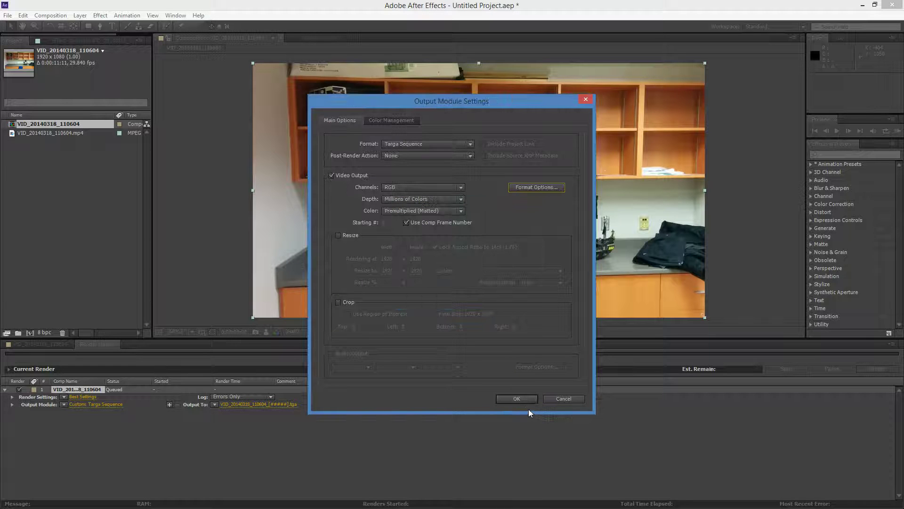
click(516, 399)
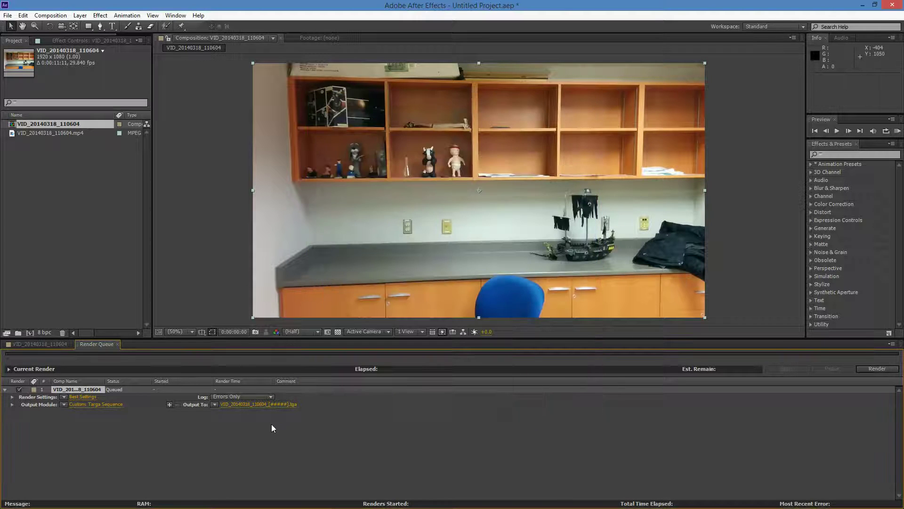
Create a folder named Src_Sequence inside IMD3002_A04_Tips and open it as the render's output location
click(267, 404)
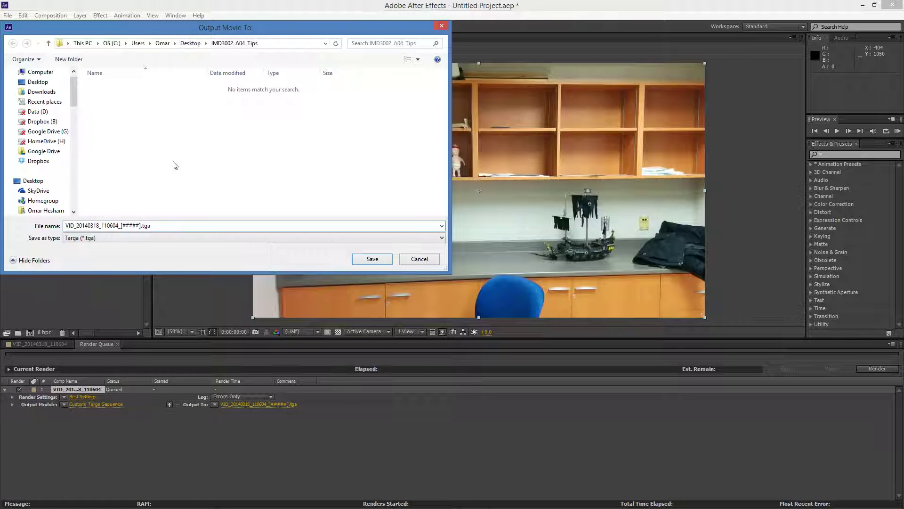
right_click(171, 161)
mouse_move(155, 283)
click(210, 282)
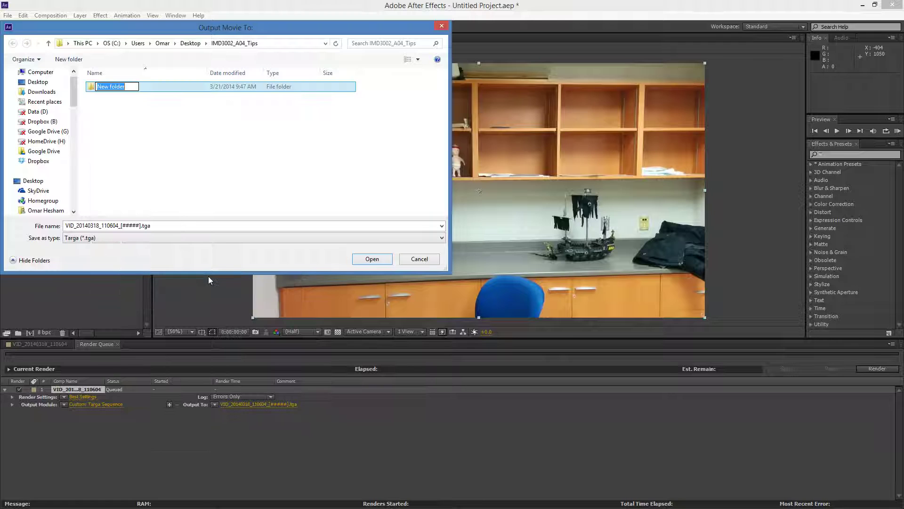
text(Src_Sequence)
key(Return)
key(Return)
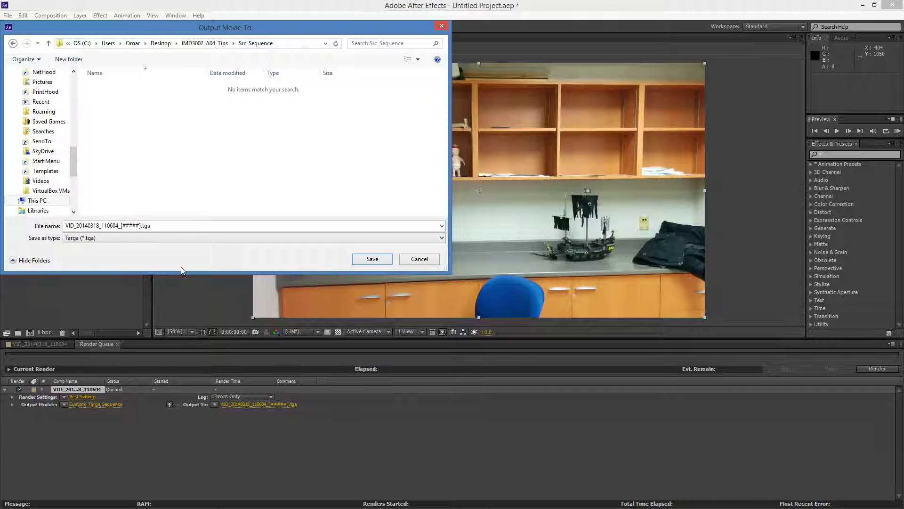
Name the output files Src_video_[#####].tga and save the output destination
double_click(119, 226)
click(119, 226)
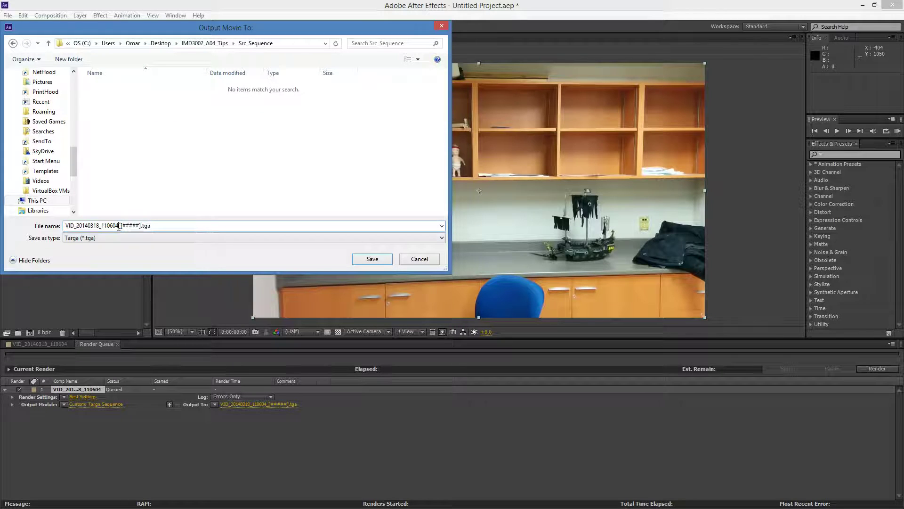
drag(119, 226, 79, 231)
key(BackSpace)
key(BackSpace)
key(BackSpace)
key(BackSpace)
key(shift+Right)
key(shift+Right)
key(shift+Right)
key(shift+Right)
key(shift+Right)
key(shift+Right)
key(shift+Right)
key(Right)
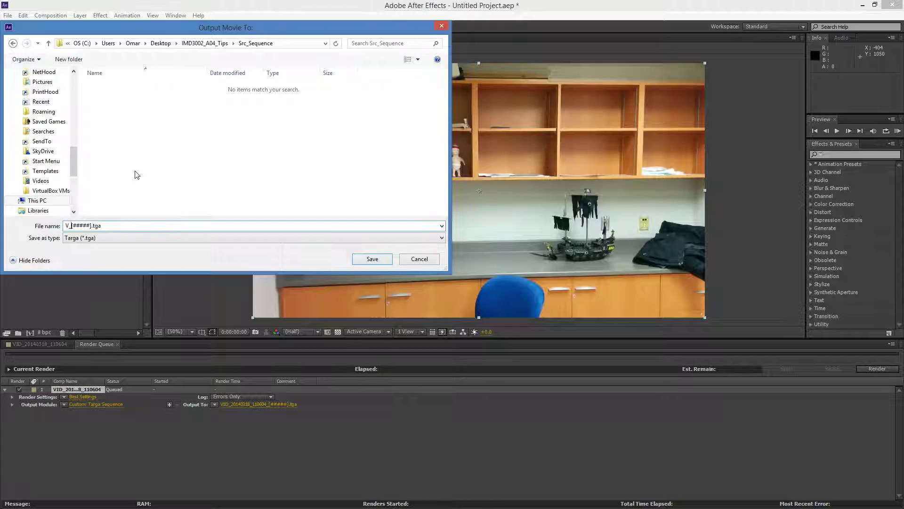
key(BackSpace)
key(BackSpace)
text(Src__video)
click(372, 260)
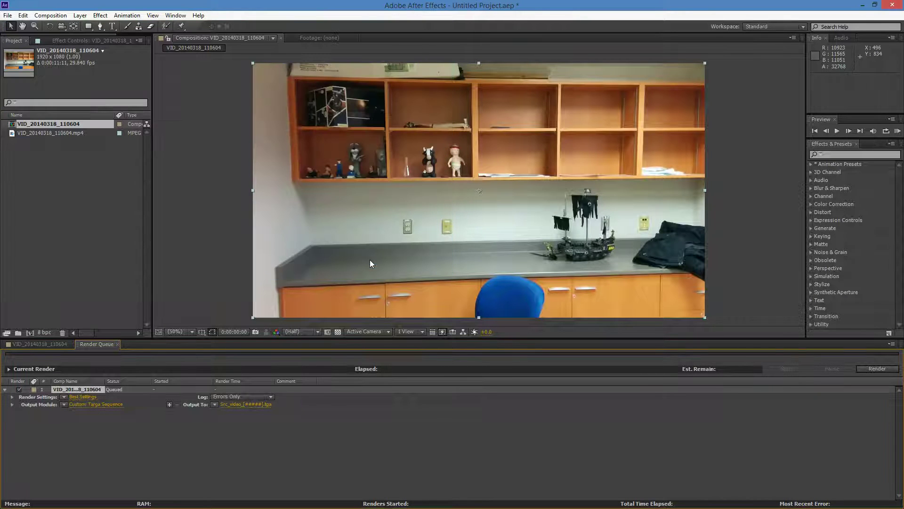
Render the queued composition and open the Src_Sequence folder in File Explorer
click(876, 369)
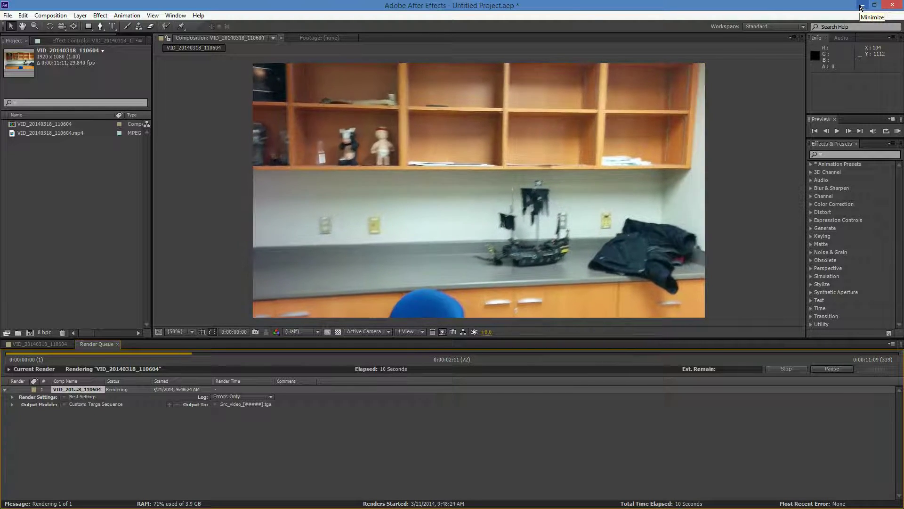
double_click(806, 4)
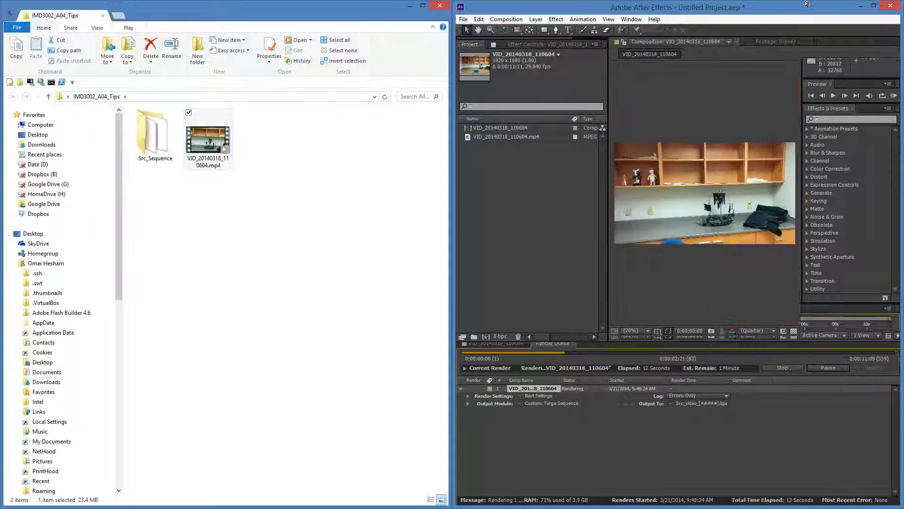
click(149, 142)
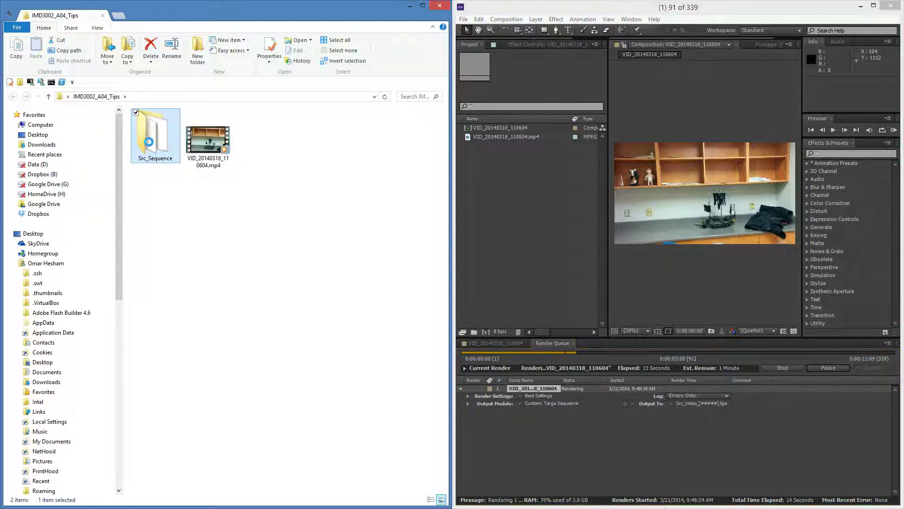
double_click(149, 142)
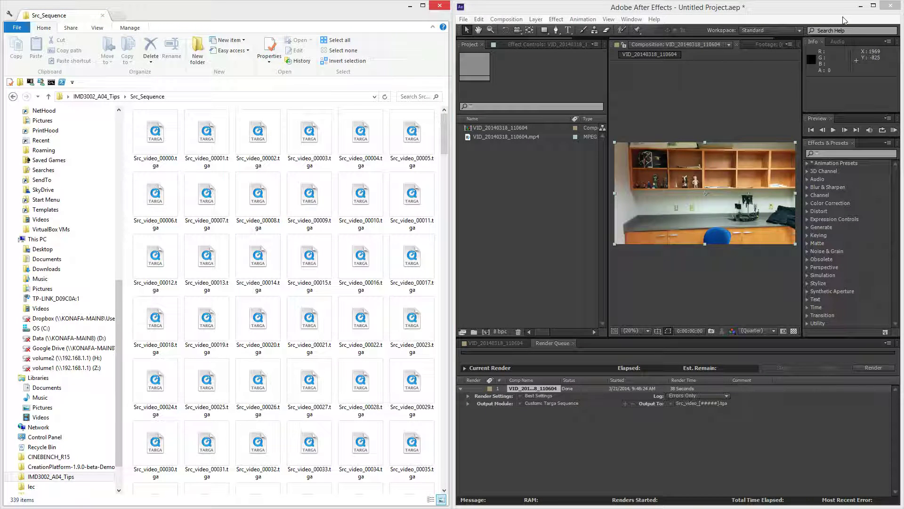
Close After Effects without saving the untitled project
click(889, 7)
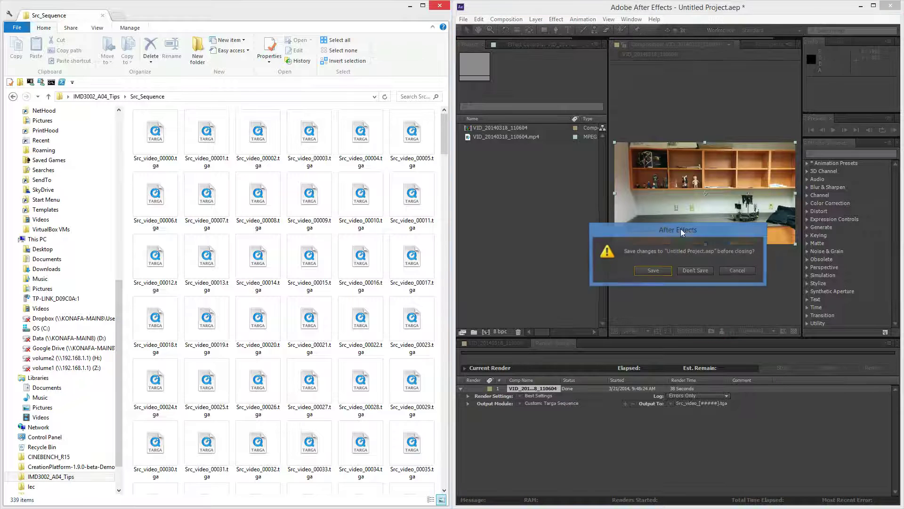
click(688, 273)
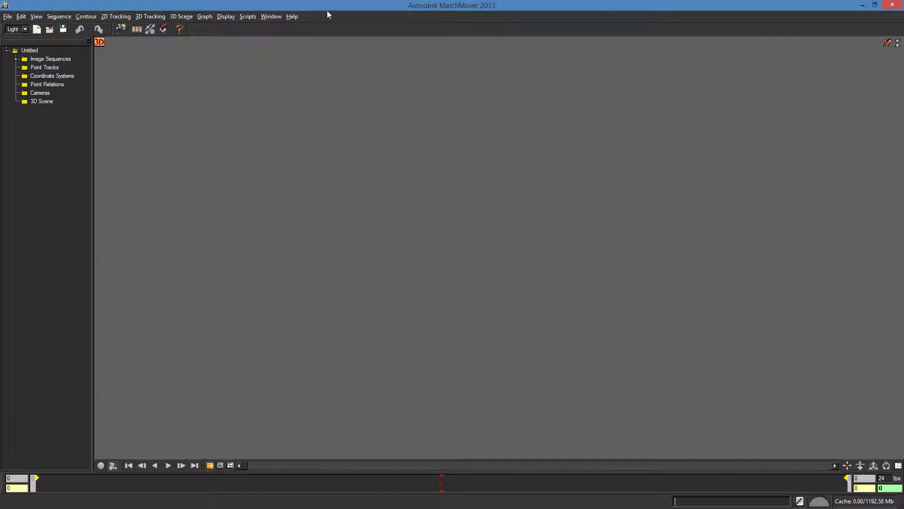
In MatchMover, load the image sequence starting at Src_video_00000.tga from Src_Sequence with a frame rate of 29.97 fps
click(138, 31)
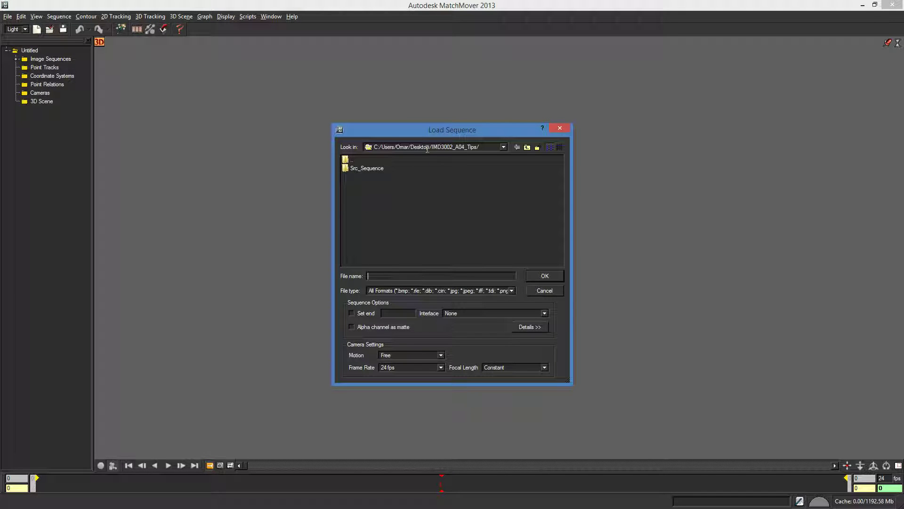
double_click(375, 168)
click(374, 168)
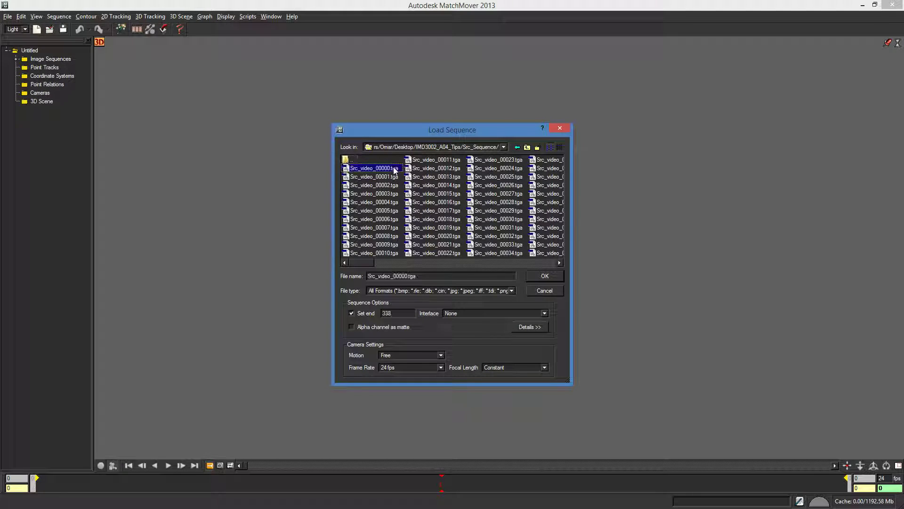
click(426, 365)
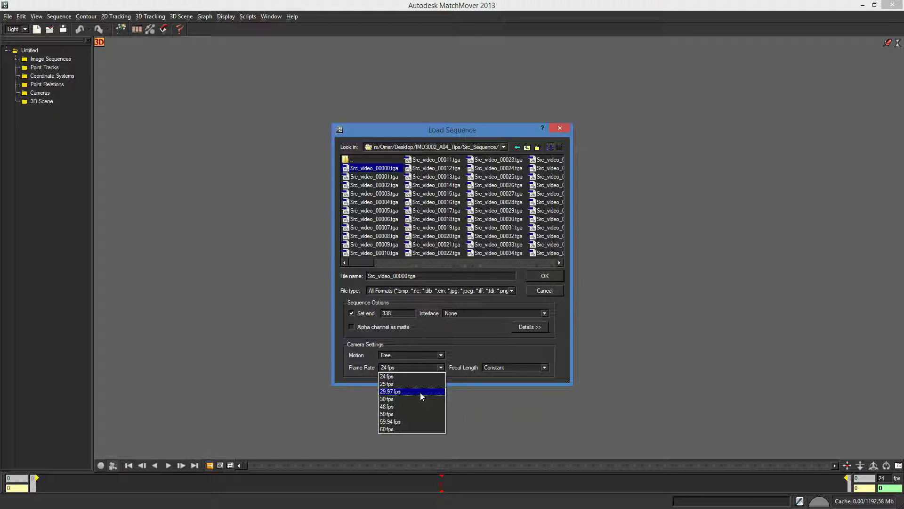
click(420, 392)
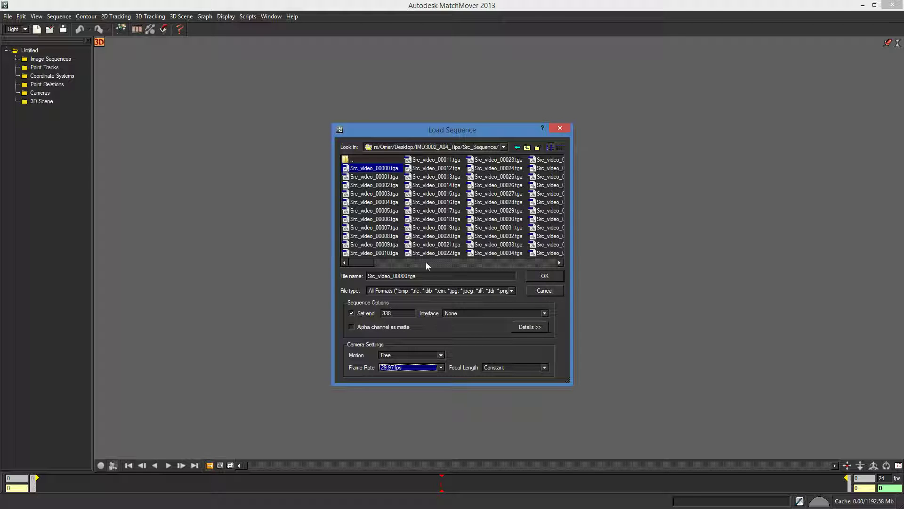
drag(363, 262, 553, 262)
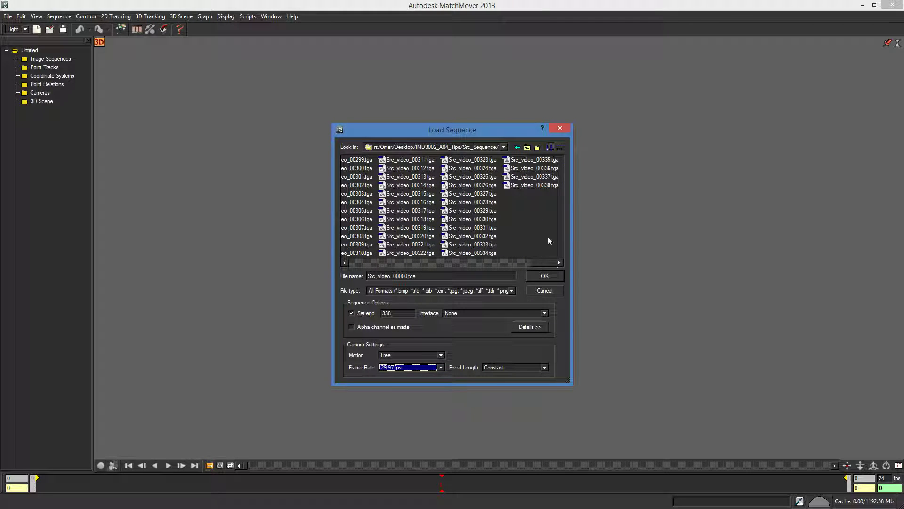
click(544, 278)
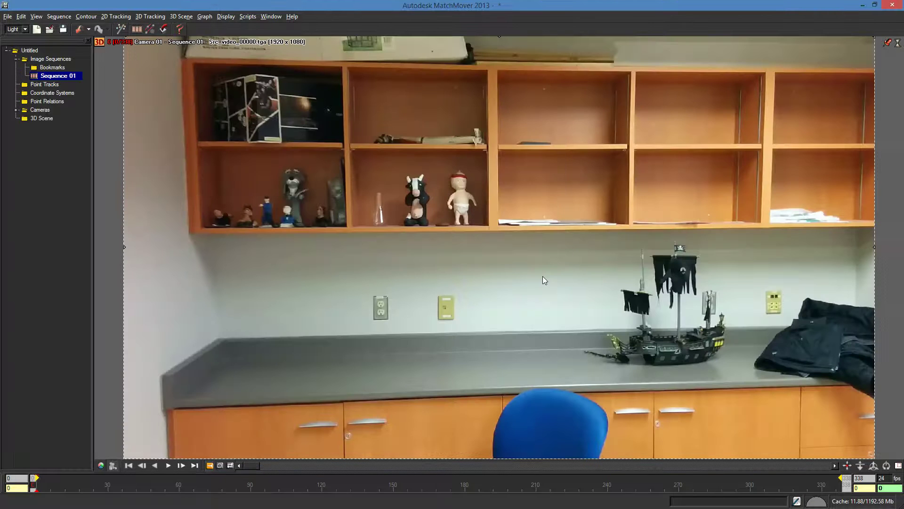
Preview the loaded sequence and run automatic tracking with Delete Soft Tracks, Automatic 2D Tracking and Solve for Camera enabled
click(168, 465)
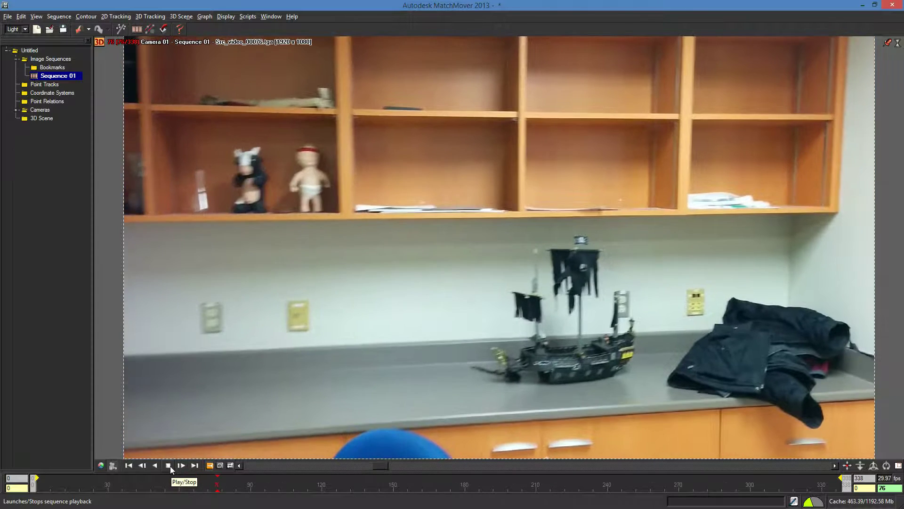
click(170, 465)
mouse_move(395, 468)
mouse_down()
mouse_move(194, 468)
mouse_move(1, 177)
mouse_up()
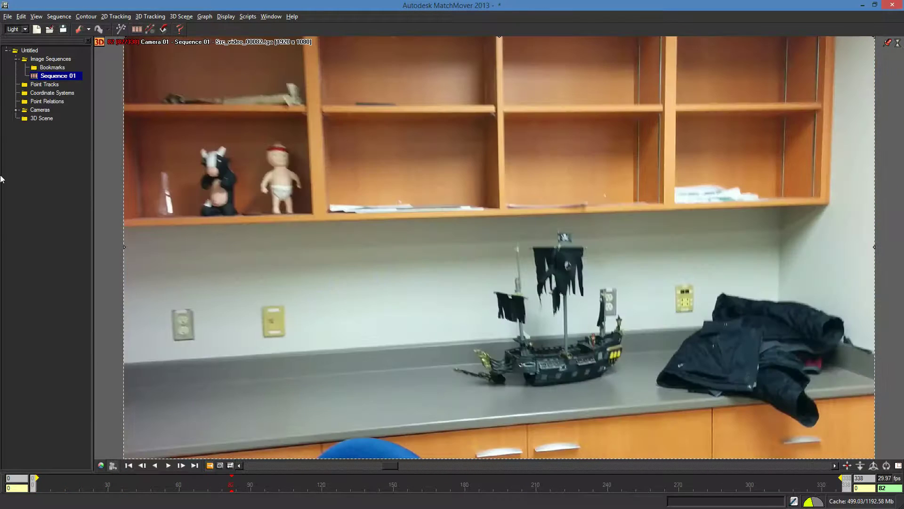
click(151, 28)
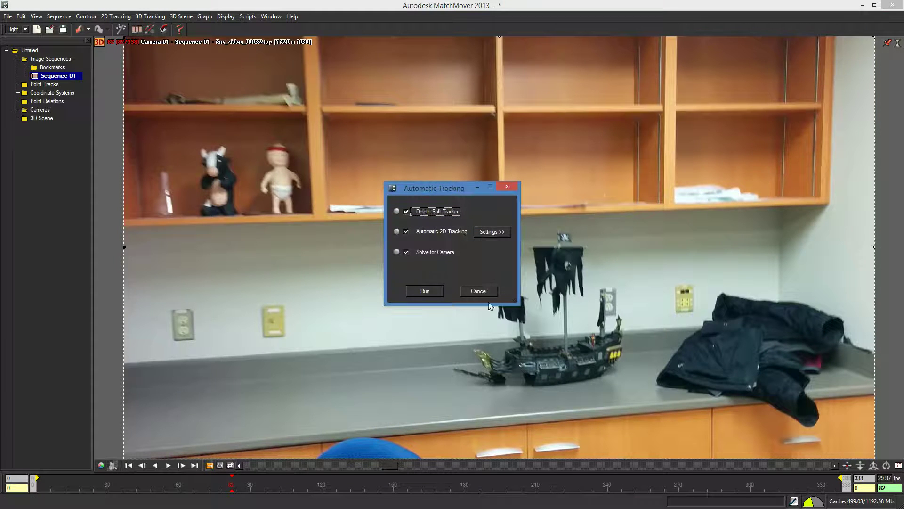
click(425, 292)
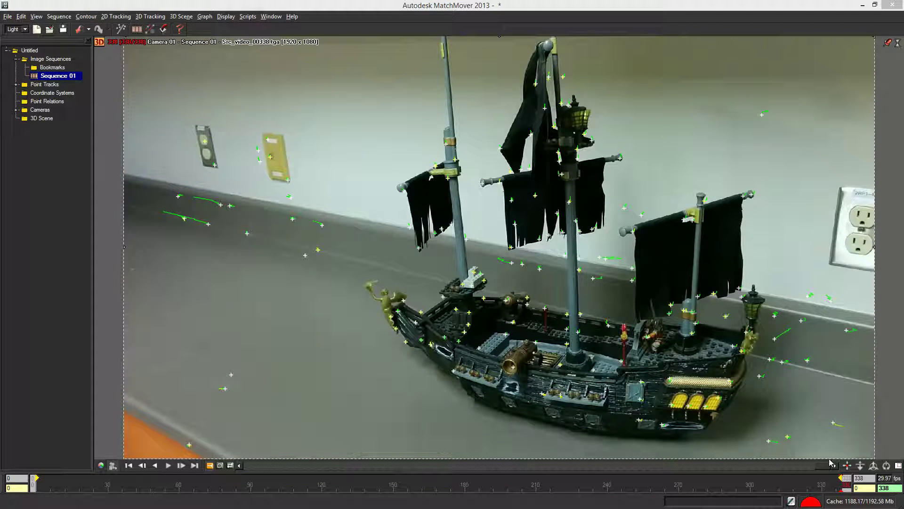
Look over the tracked frames, switch to the Full interface and expand the point tracks in the track view
drag(822, 464, 542, 477)
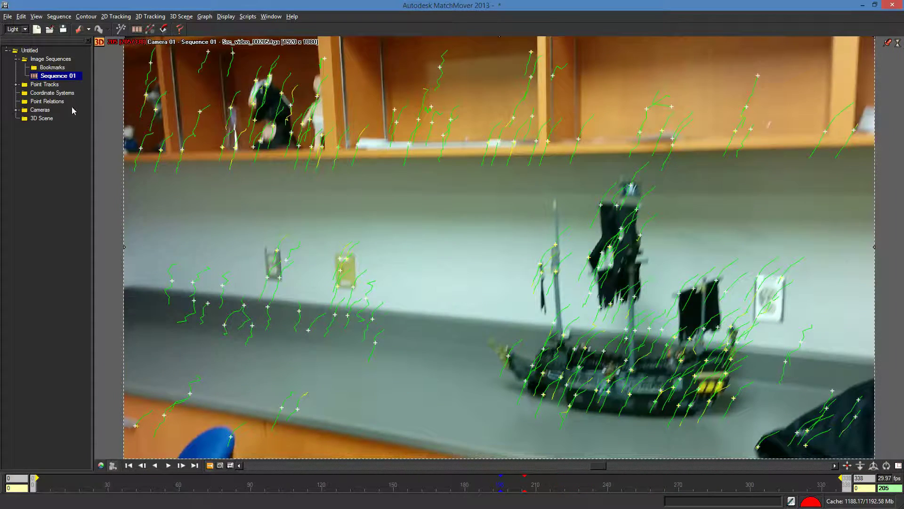
key(F2)
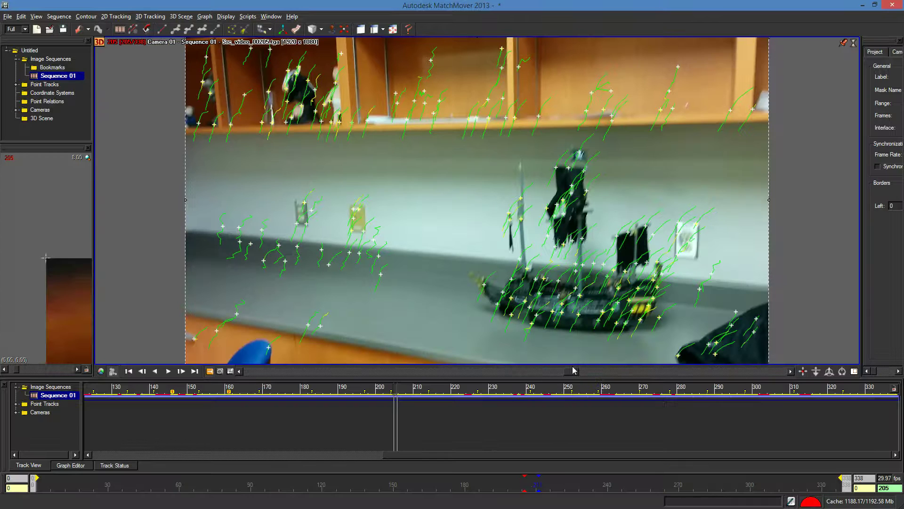
drag(563, 375, 548, 375)
click(18, 404)
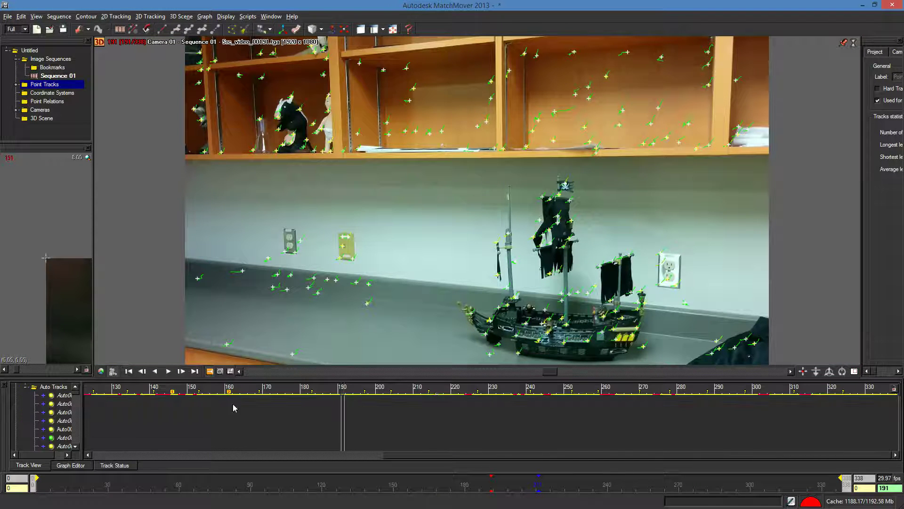
Return to the first frame and show the solved 3D scene through the tracked camera, locked on the footage
drag(549, 375, 223, 376)
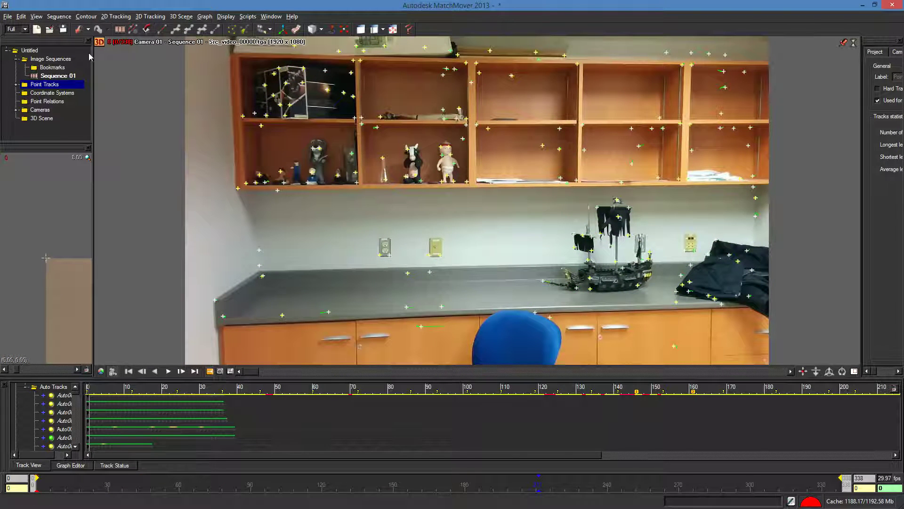
click(99, 42)
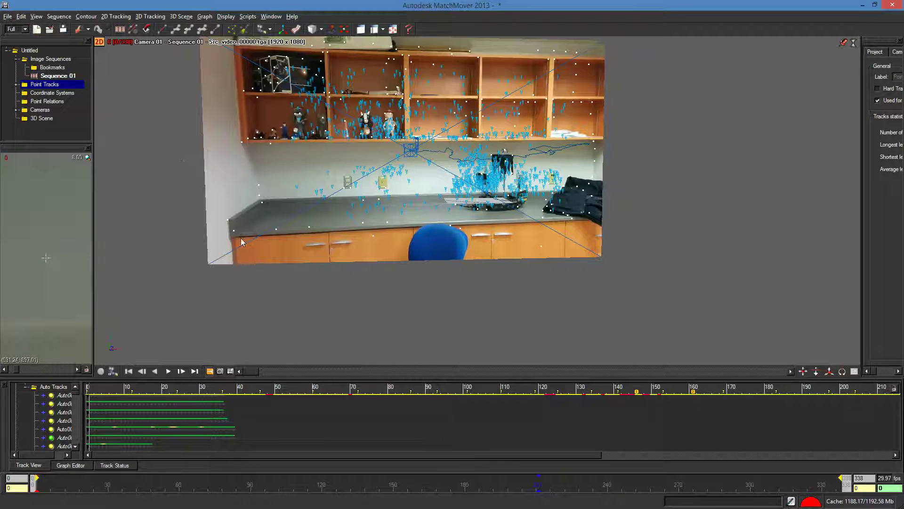
key(l)
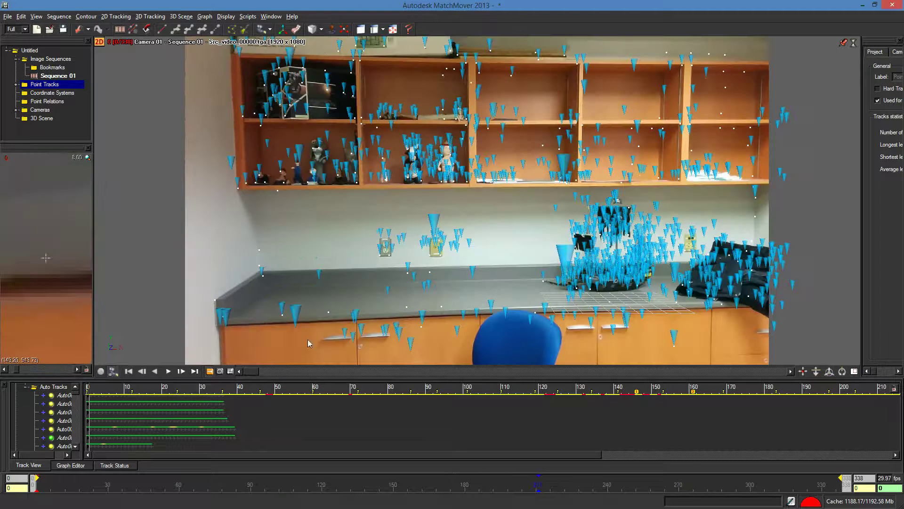
Play and scrub through the whole sequence to examine how well the 3D track points stick to the footage
click(168, 372)
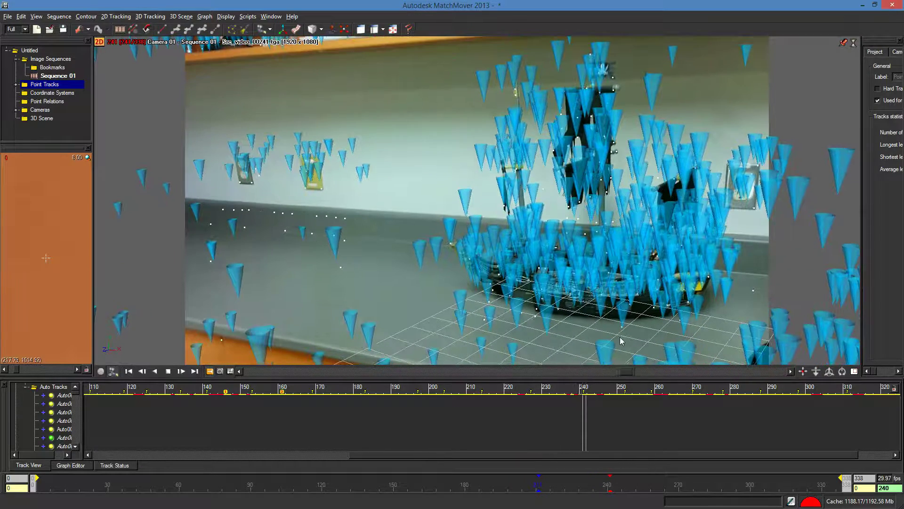
drag(626, 372, 588, 371)
drag(366, 380, 188, 378)
click(169, 372)
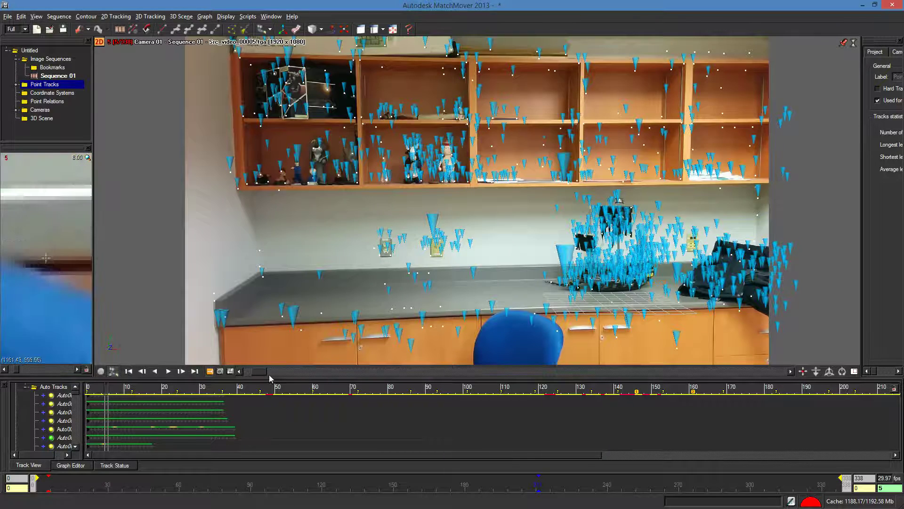
drag(267, 376, 630, 371)
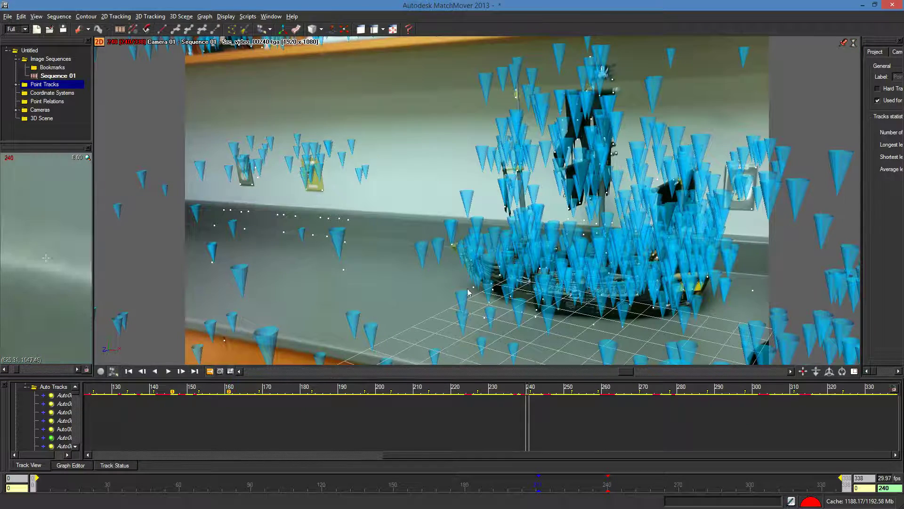
drag(626, 374, 558, 375)
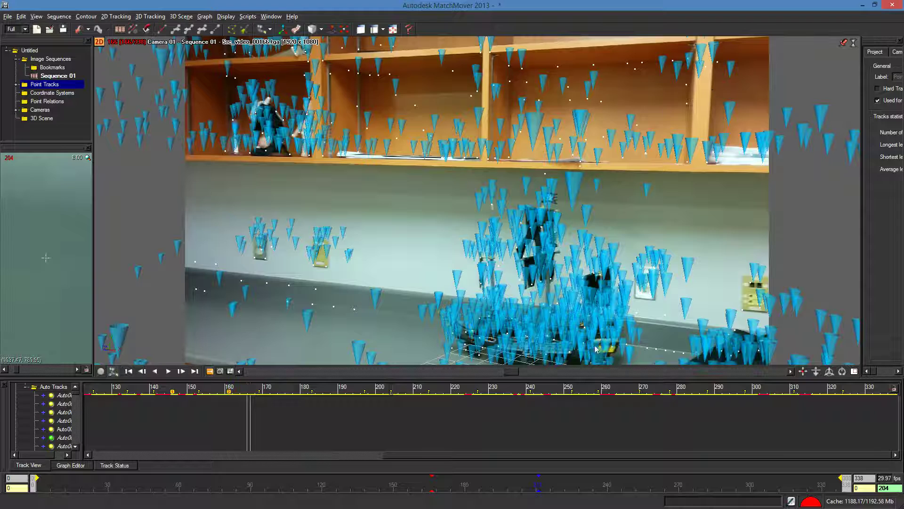
drag(516, 375, 784, 372)
drag(709, 378, 229, 378)
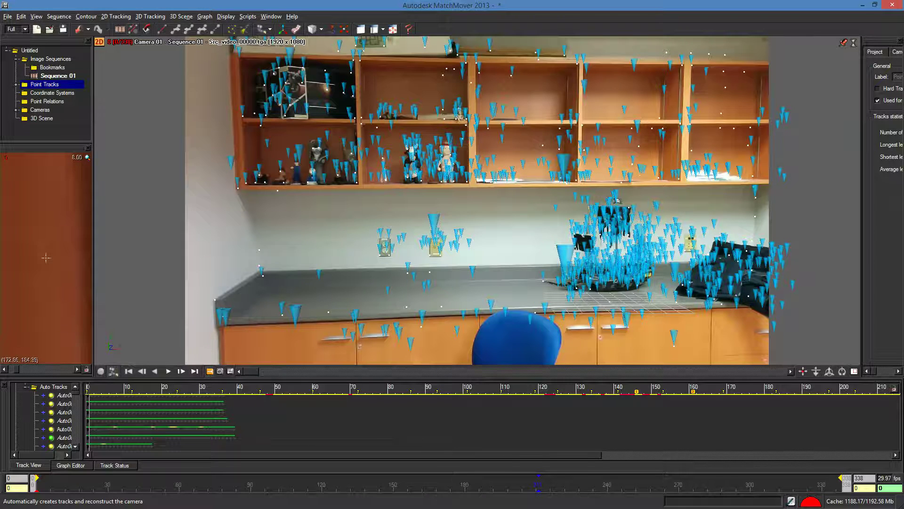
Switch to the browser and read the Automatic Tracking Settings slides on track length, sensitivity and density
key(alt+Tab)
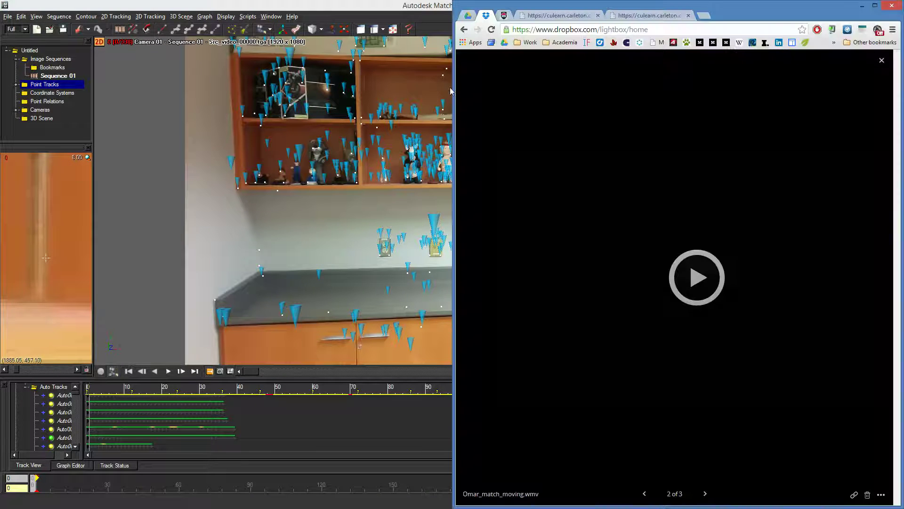
click(546, 18)
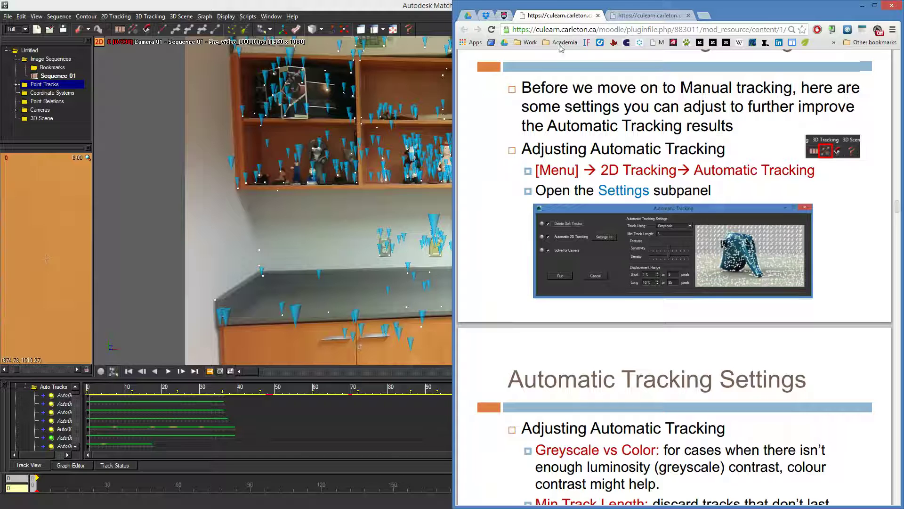
scroll(703, 170, up, 2)
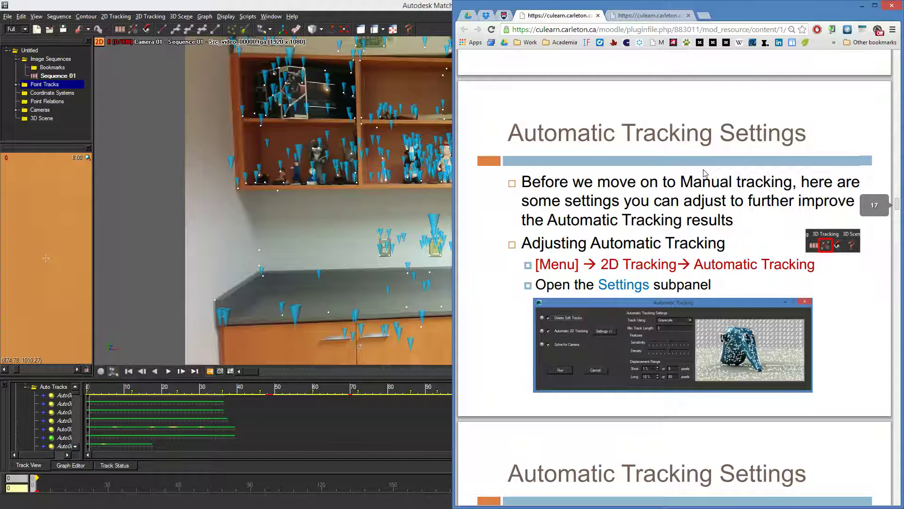
scroll(692, 189, down, 1)
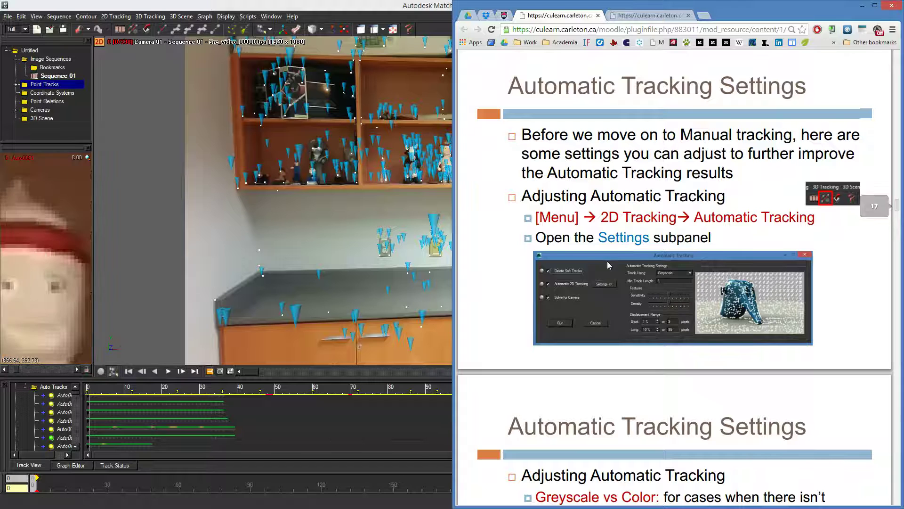
scroll(607, 267, down, 1)
scroll(607, 267, down, 4)
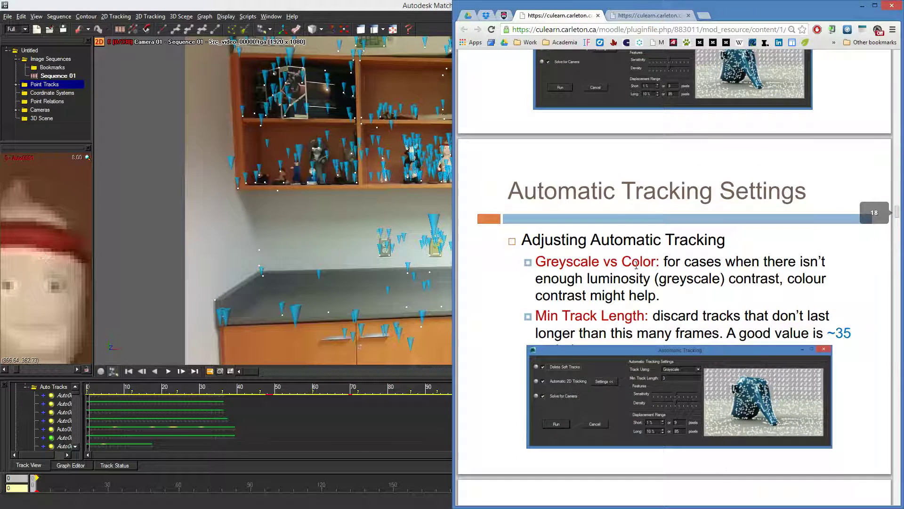
scroll(643, 350, down, 7)
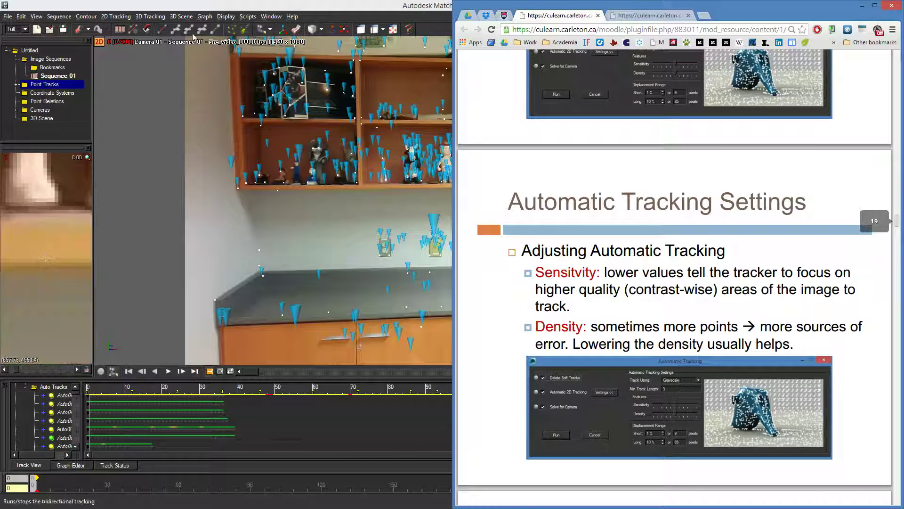
Preview a lower feature sensitivity in the Automatic Tracking settings of MatchMover and cancel without running the tracker
click(139, 31)
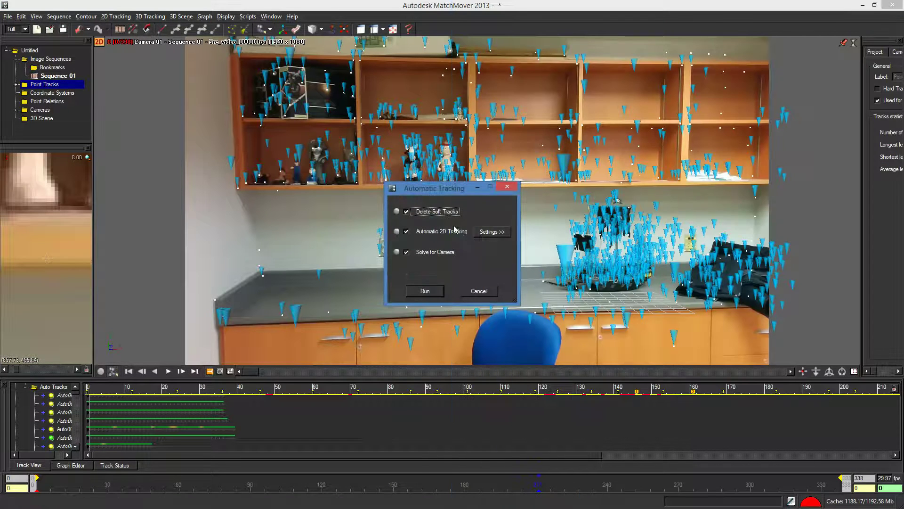
click(491, 232)
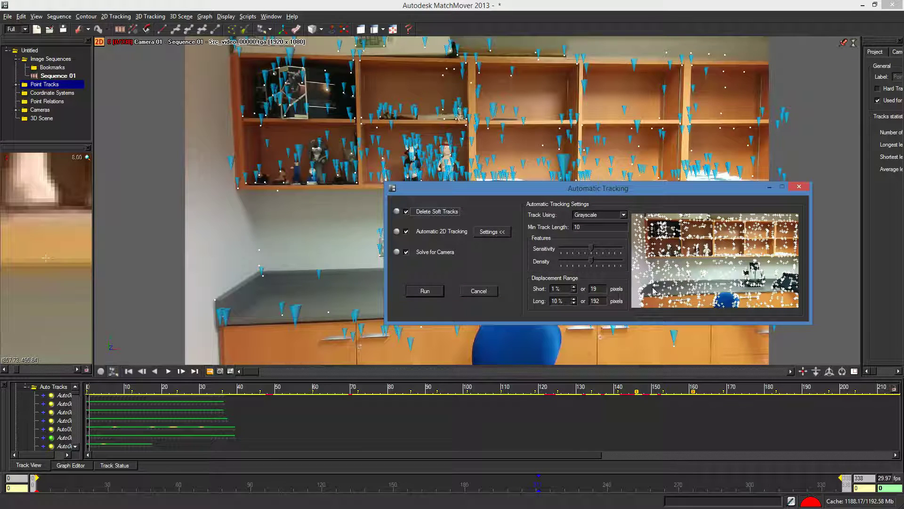
drag(586, 251, 567, 252)
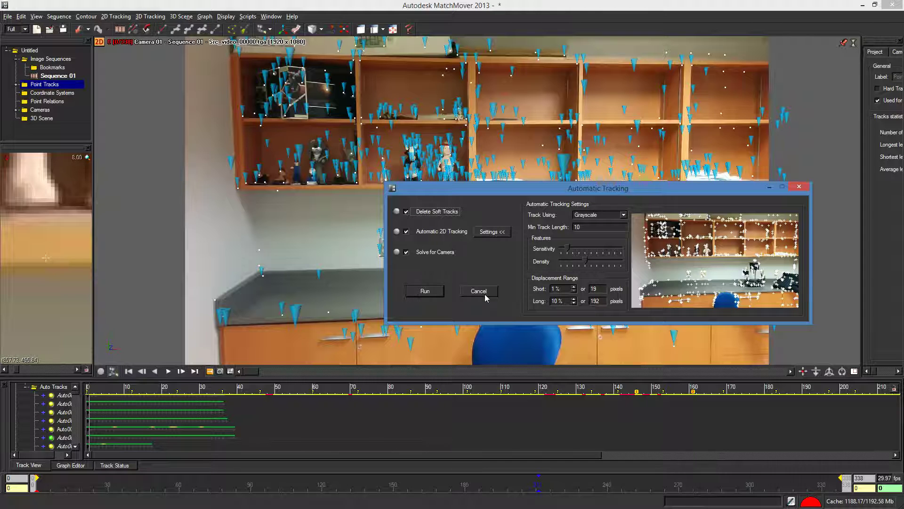
drag(622, 192, 557, 329)
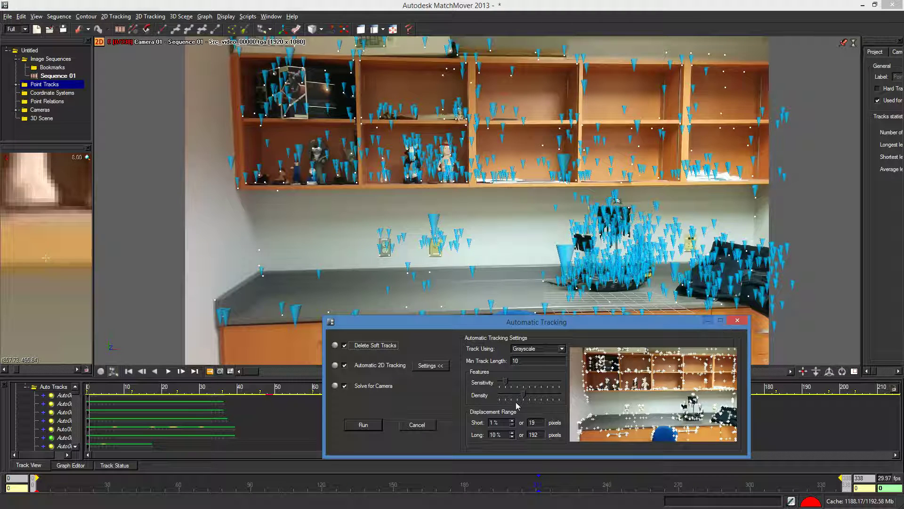
click(417, 424)
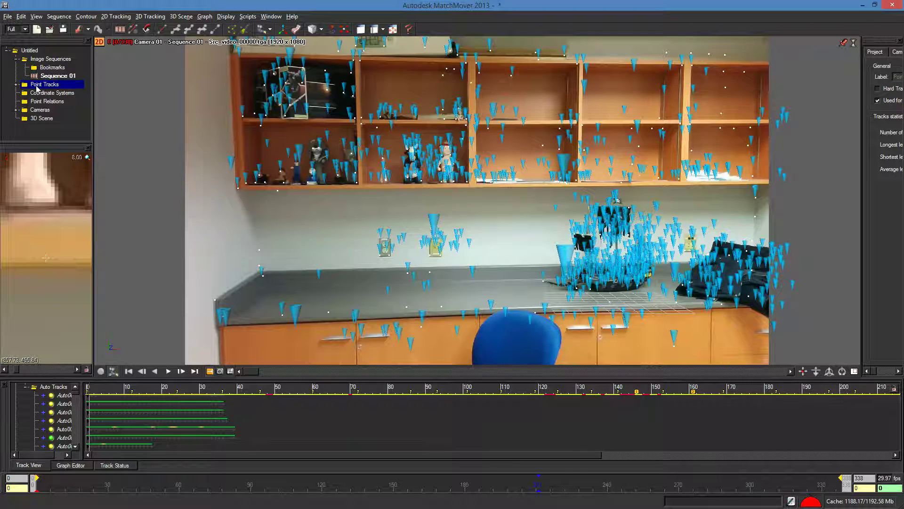
Delete the Auto Tracks group from the point tracks and widen the magnified preview pane
click(16, 85)
click(55, 94)
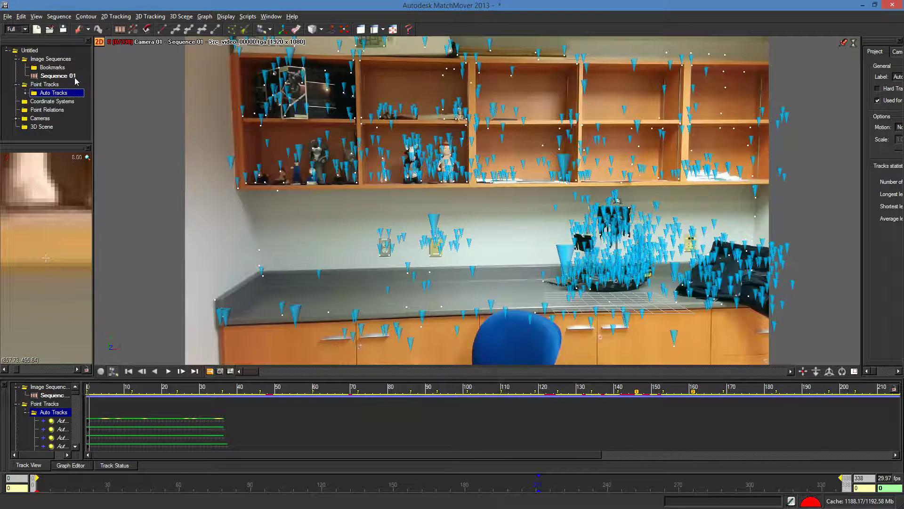
key(Delete)
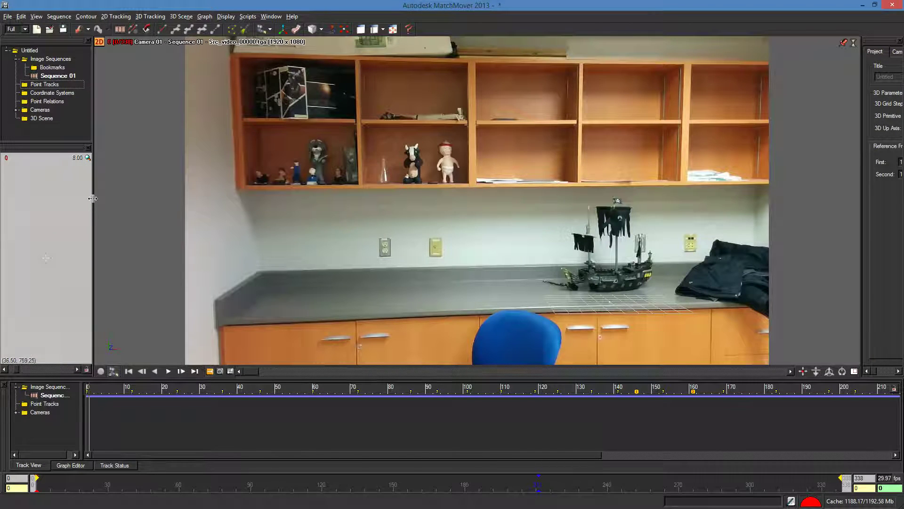
drag(190, 202, 198, 202)
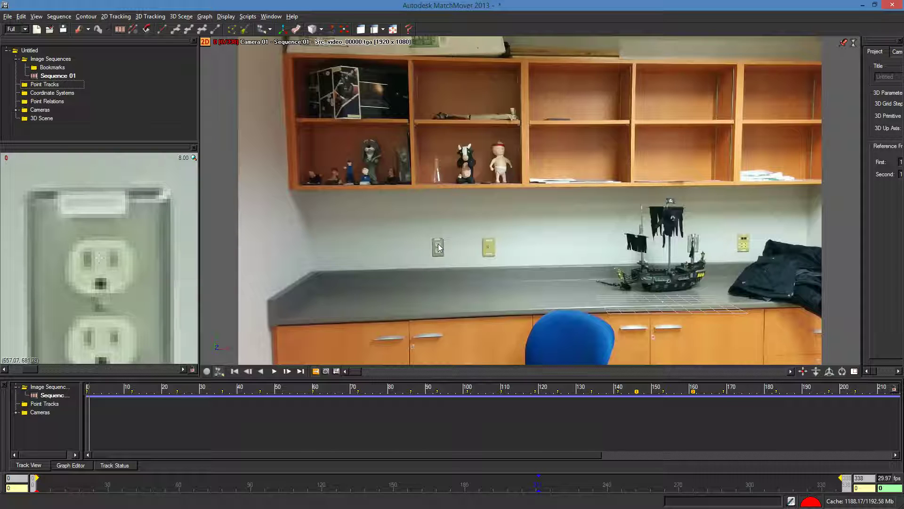
Switch to the browser and view the 2D Tracking slide on the anatomy of a 2D track
key(alt+Tab)
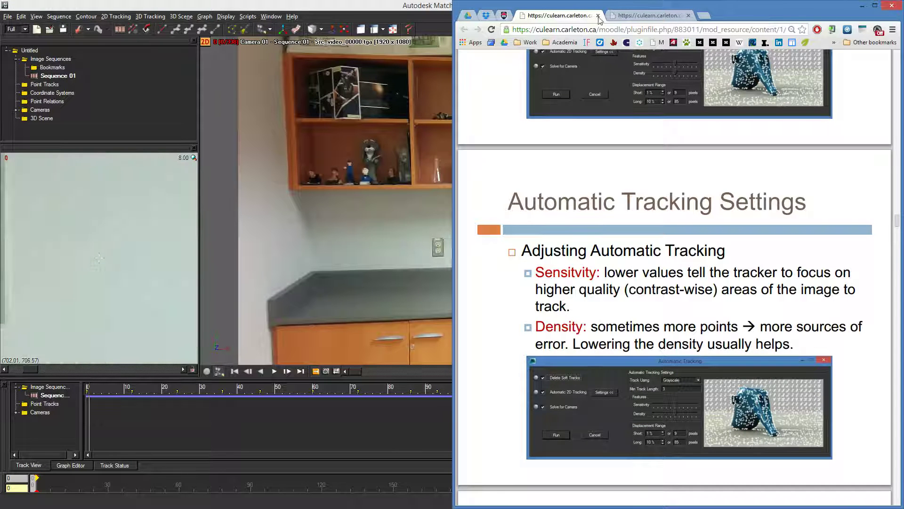
click(616, 17)
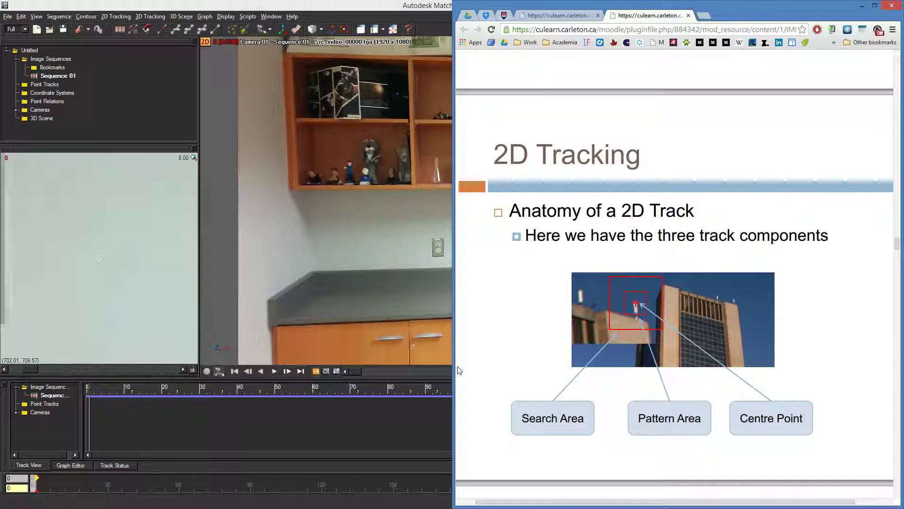
In MatchMover, return the viewport to 2D mode and place a new track on the upper socket of the grey wall outlet
right_click(438, 245)
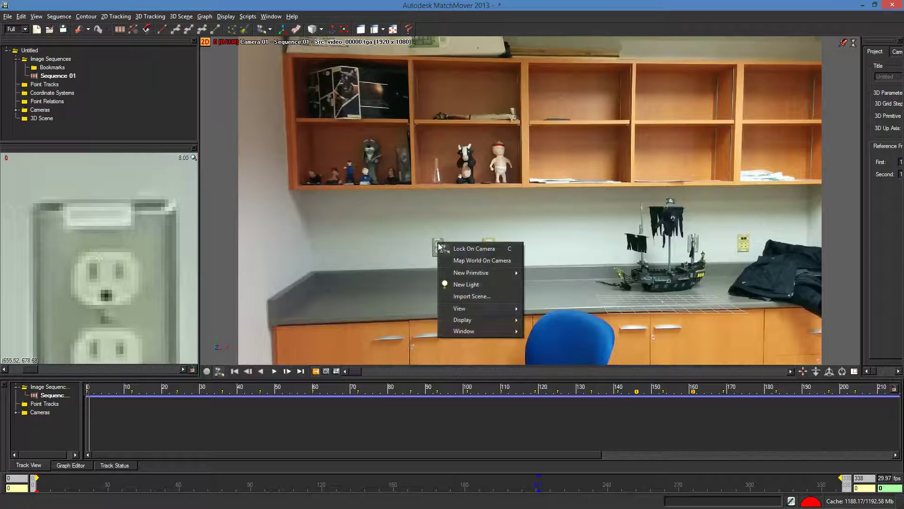
click(207, 42)
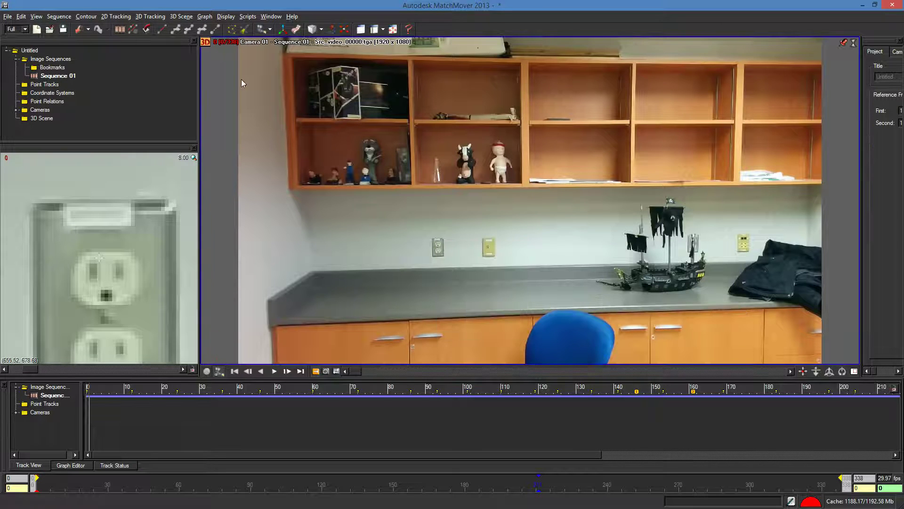
right_click(438, 249)
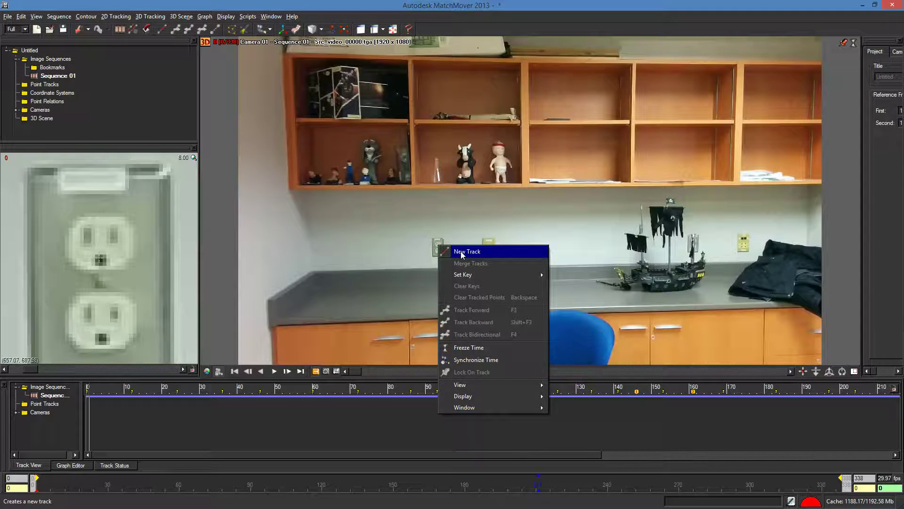
click(460, 250)
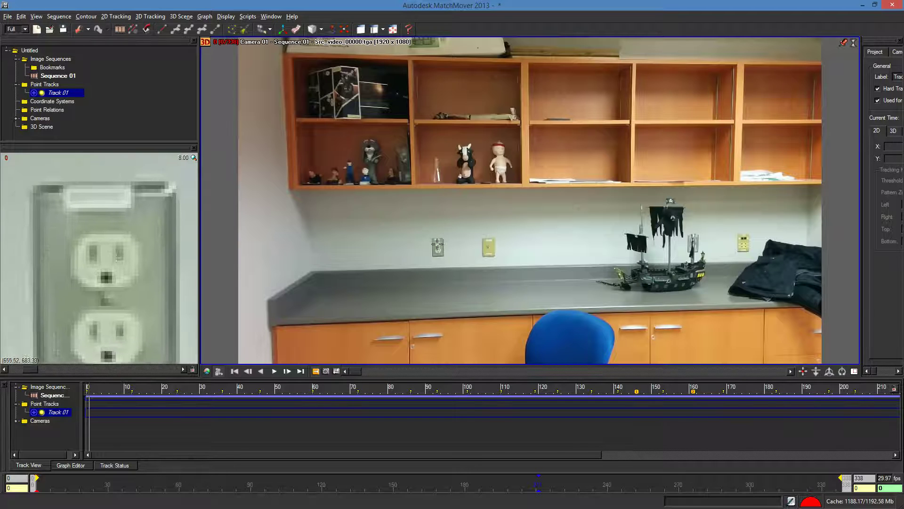
click(438, 245)
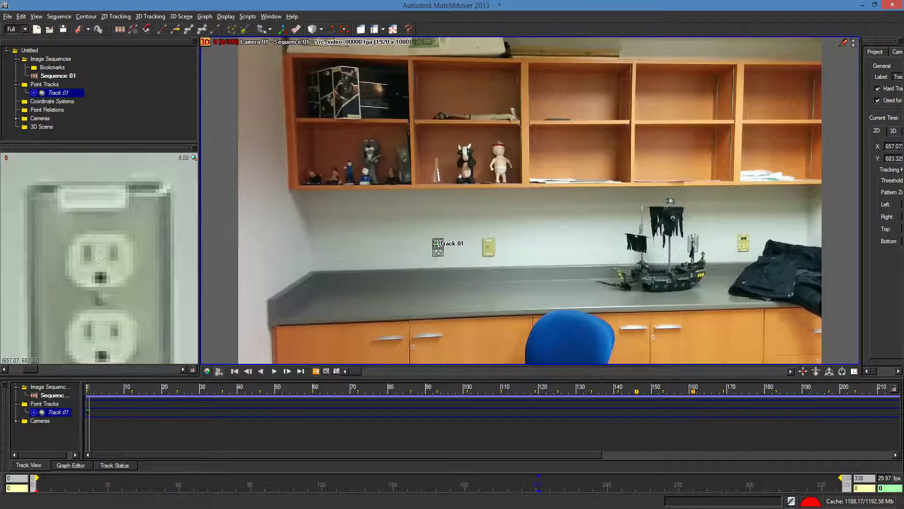
Zoom in on the wall outlet and select Track 01 to examine its centre point, pattern area and search area
scroll(451, 270, up, 3)
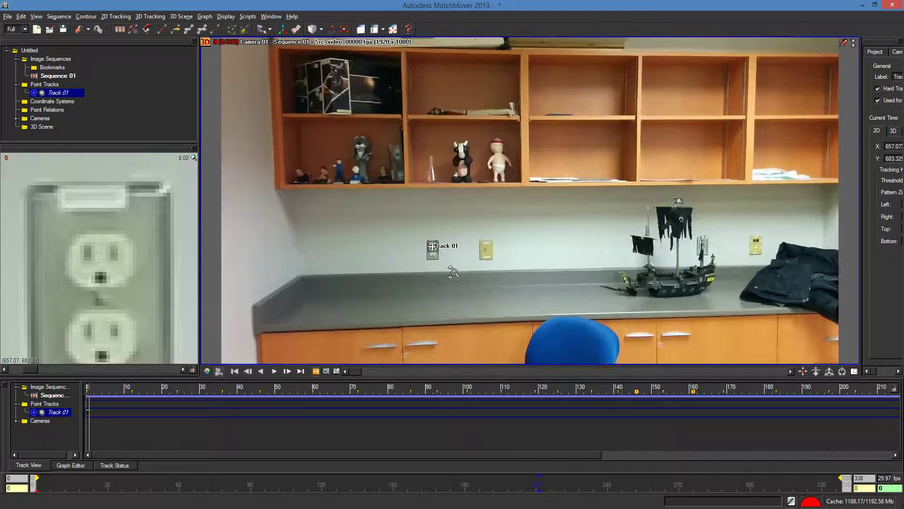
scroll(452, 271, up, 4)
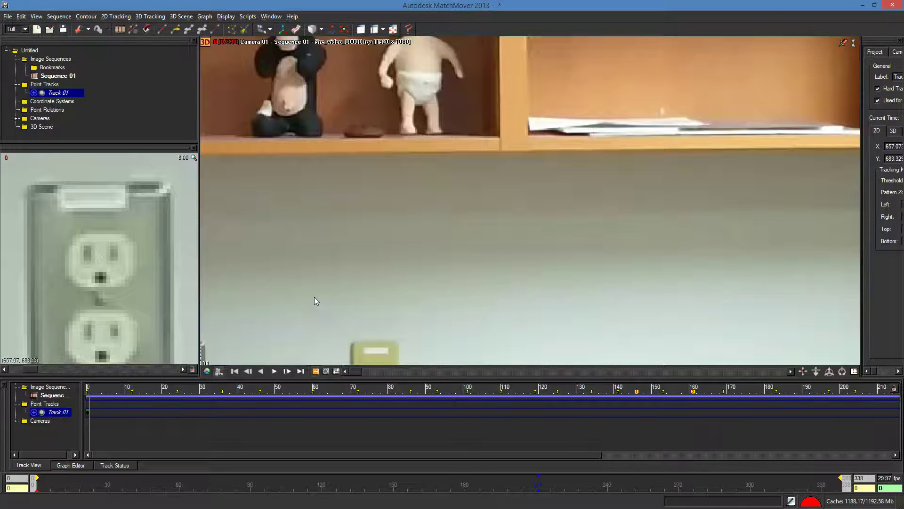
middle_drag(319, 297, 561, 151)
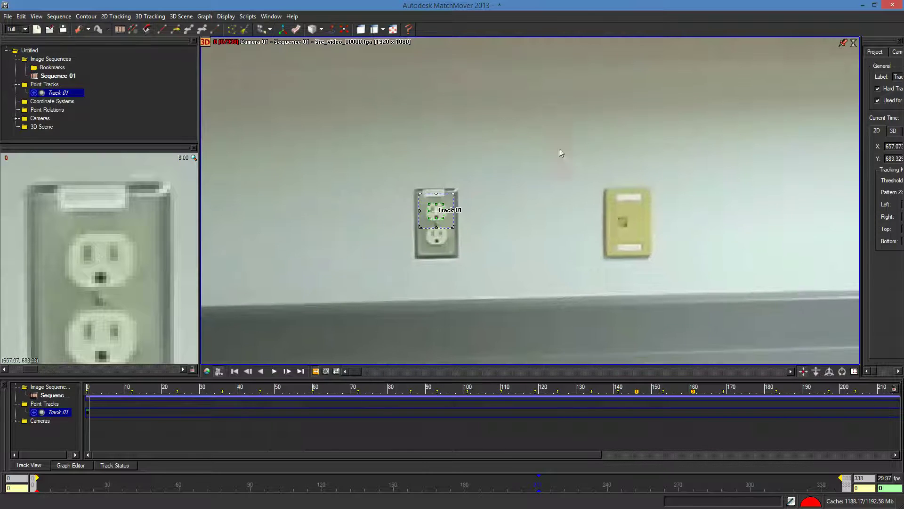
right_click(441, 230)
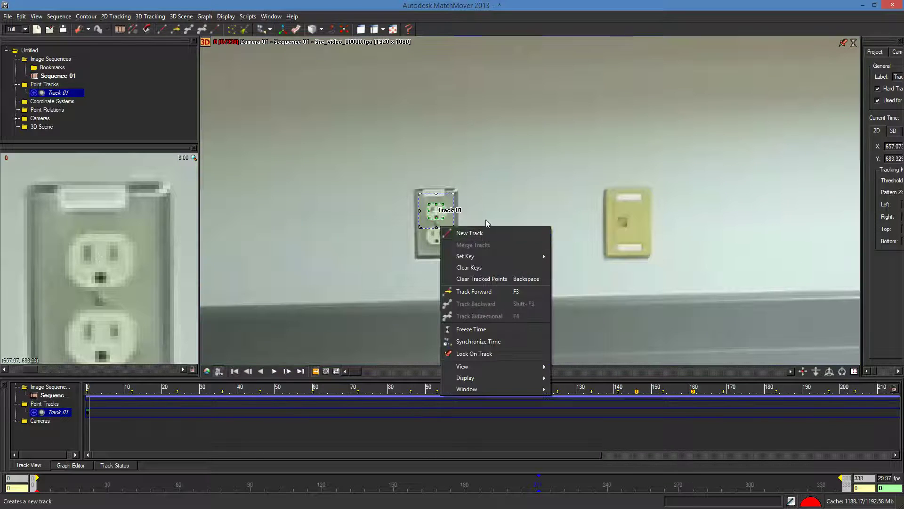
click(479, 180)
click(432, 212)
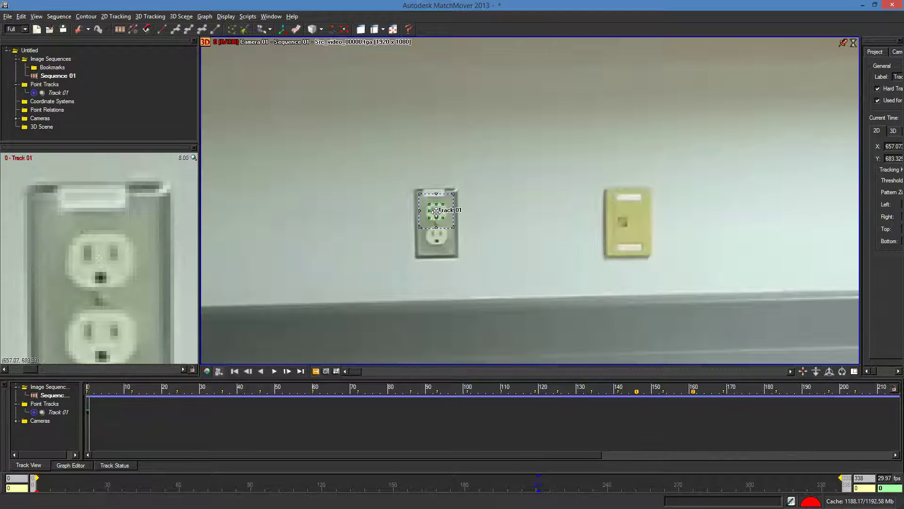
alt+right_drag(479, 236, 468, 304)
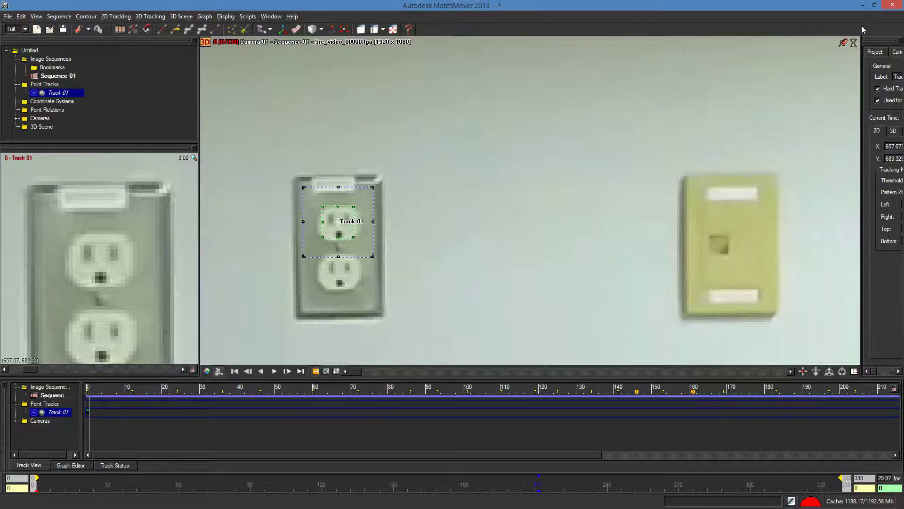
Lock the viewport onto Track 01 and scrub through the early frames, returning to frame 0
click(844, 45)
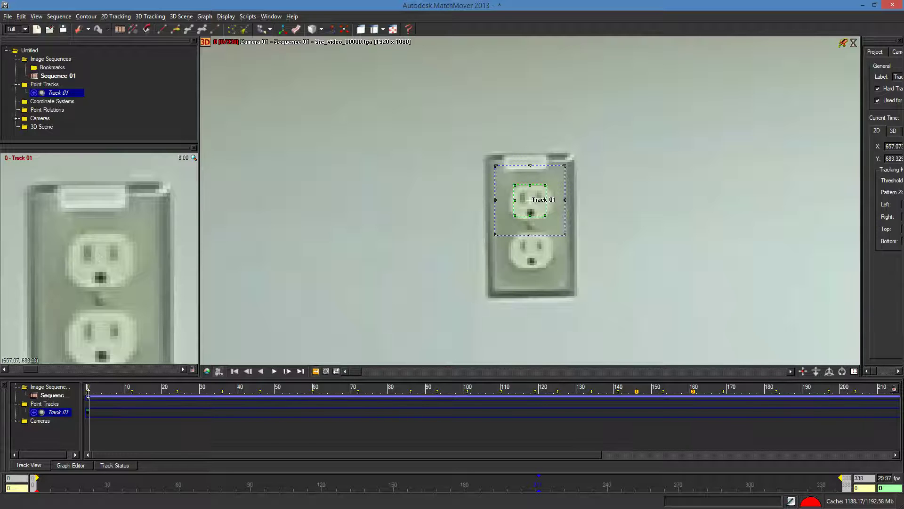
drag(358, 371, 568, 371)
drag(336, 375, 269, 379)
Enlarge Track 01's pattern area around the upper socket and its search area to the outlet plate's width, comparing frames 0 and 1
click(544, 213)
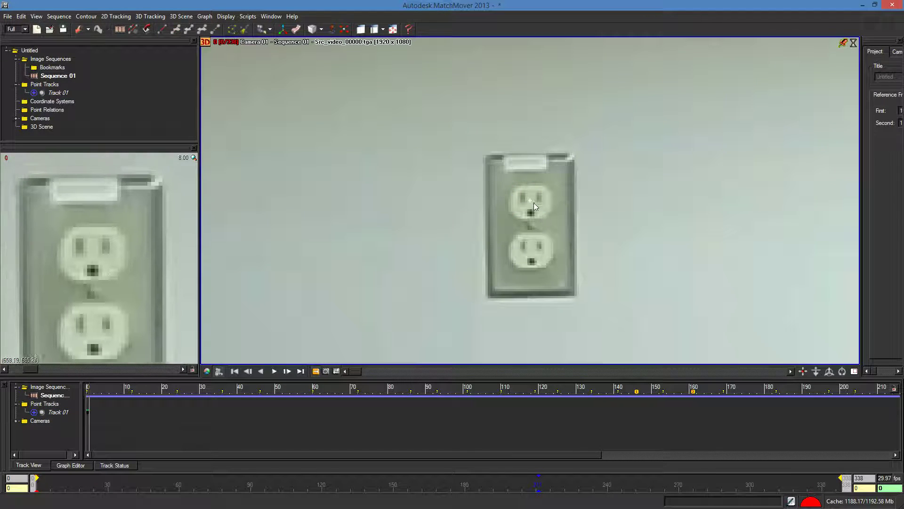
click(531, 200)
drag(545, 216, 552, 225)
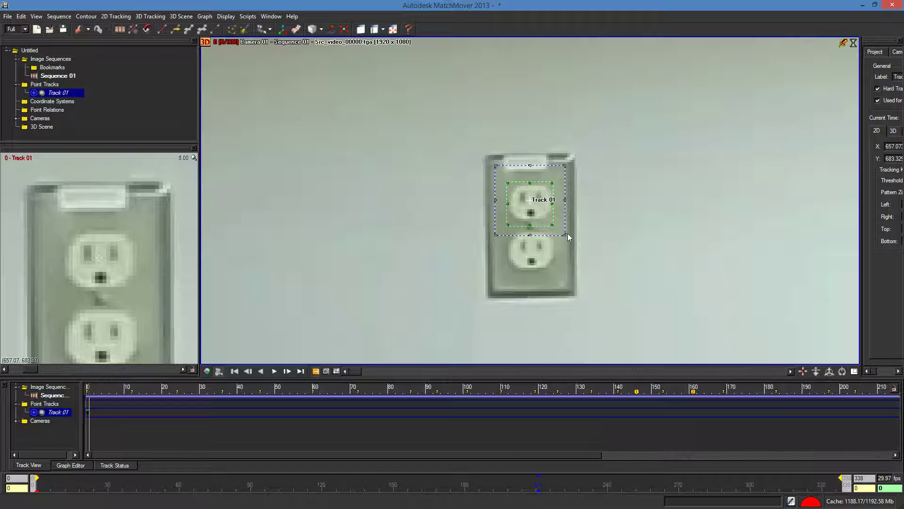
drag(565, 234, 576, 241)
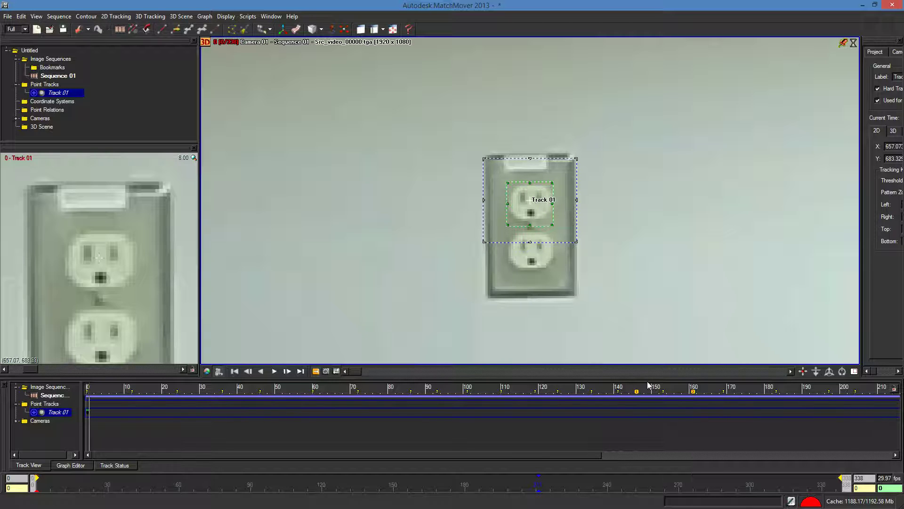
click(286, 371)
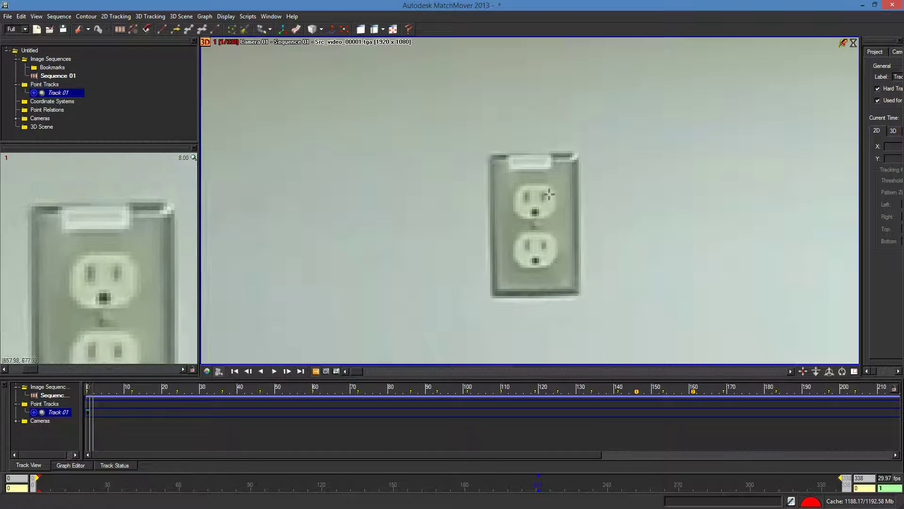
click(252, 371)
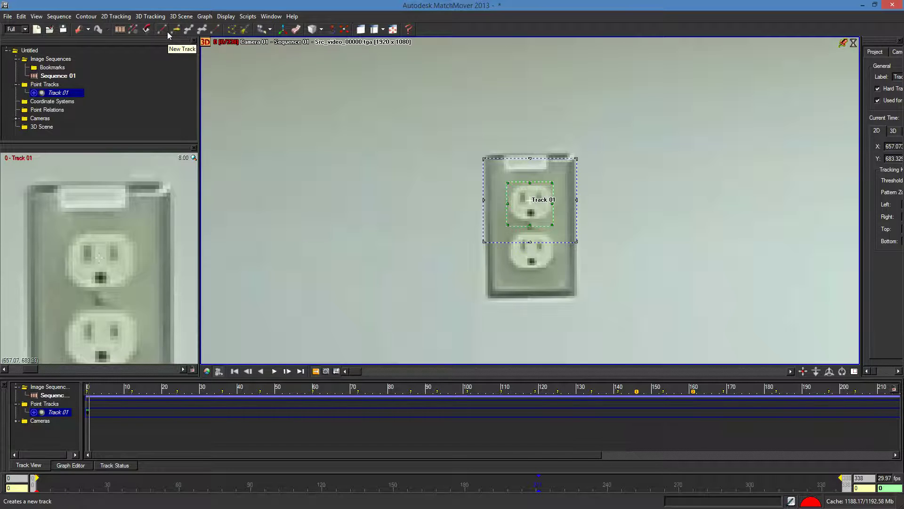
Switch the interface to the Light layout and back to Full
click(19, 29)
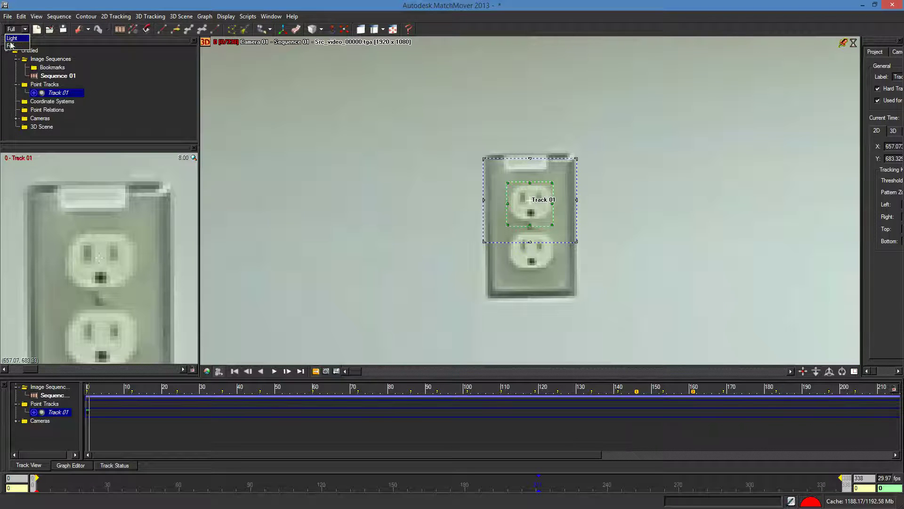
click(14, 38)
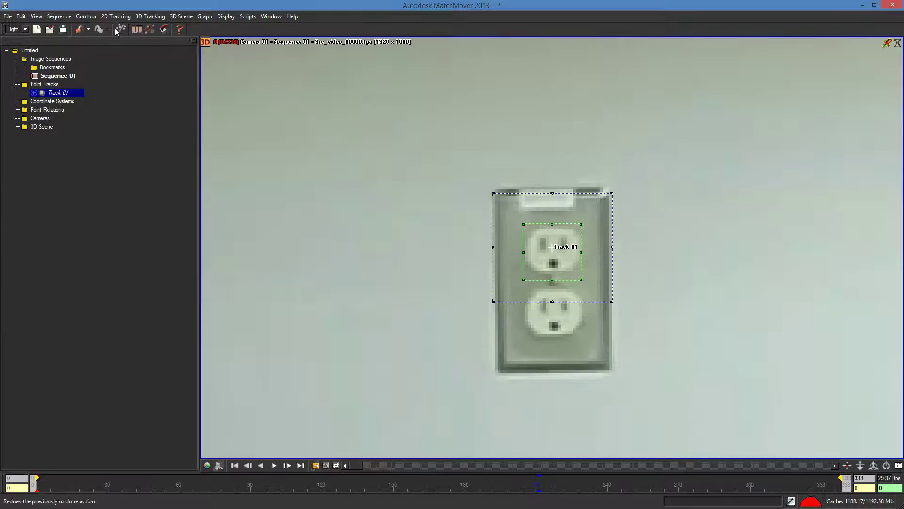
click(19, 29)
click(18, 43)
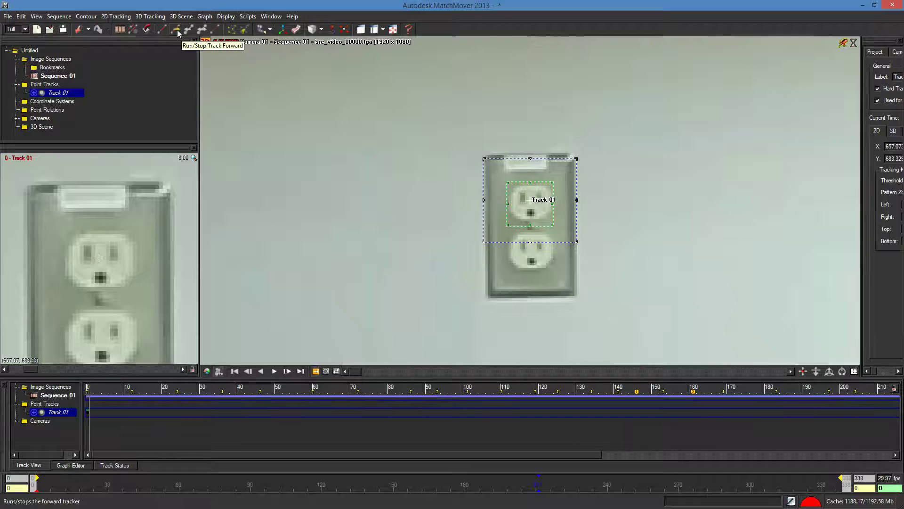
Try tracking Track 01 forward from frame 0, inspect its path and undo the tracking
click(176, 29)
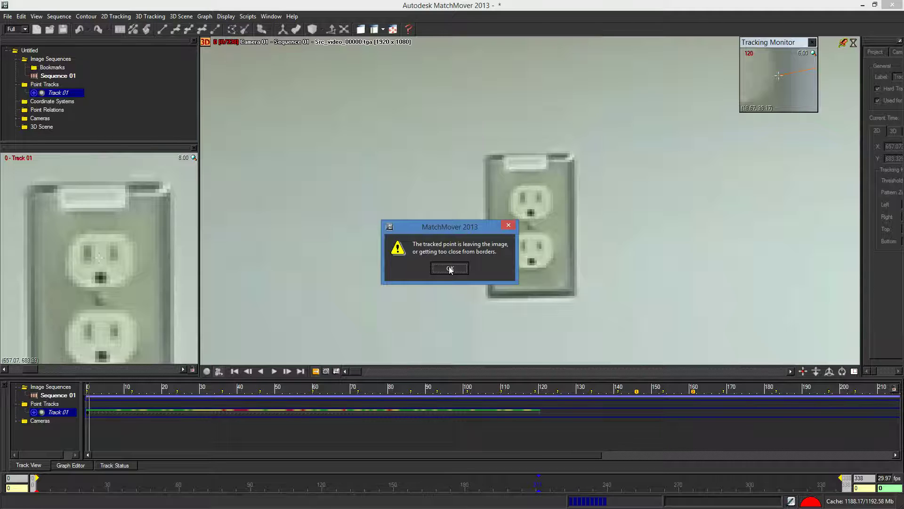
click(450, 268)
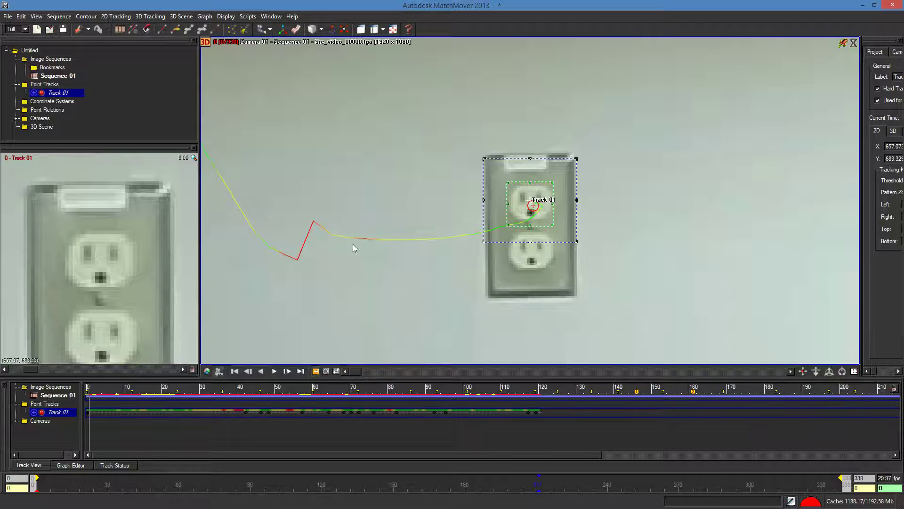
click(99, 387)
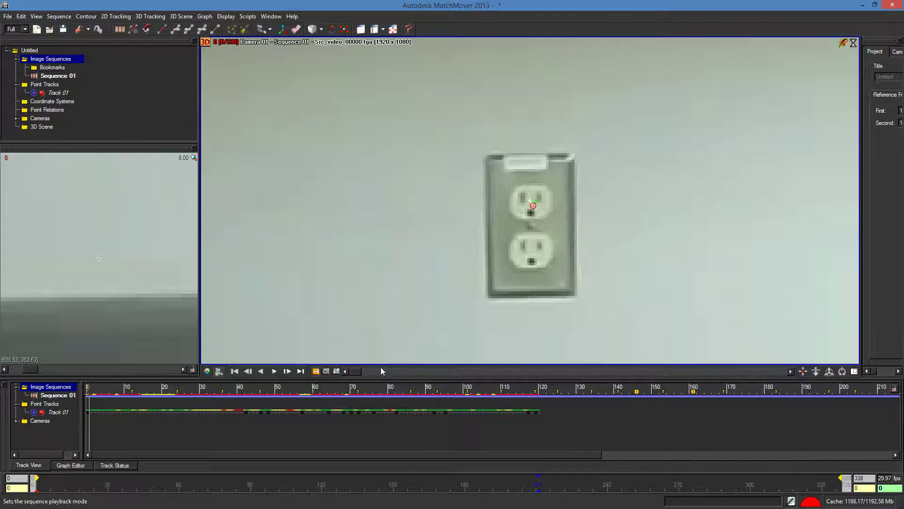
click(530, 198)
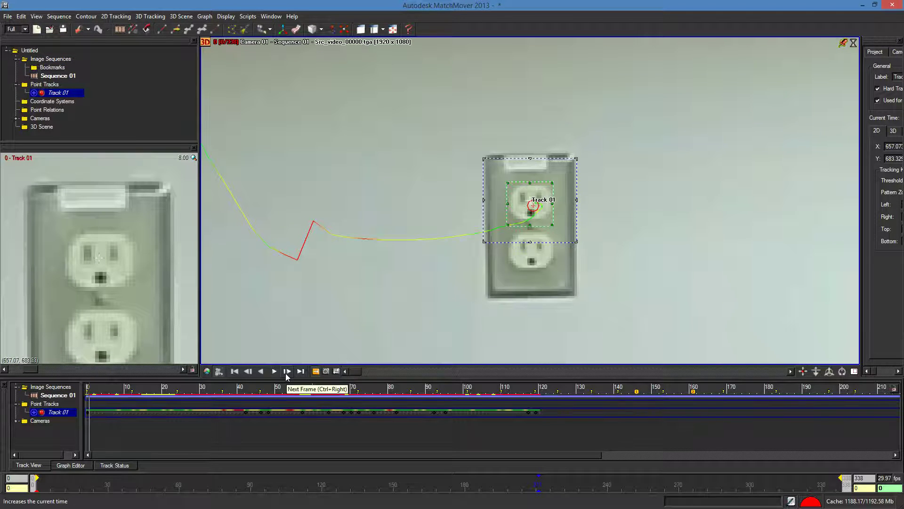
key(ctrl+z)
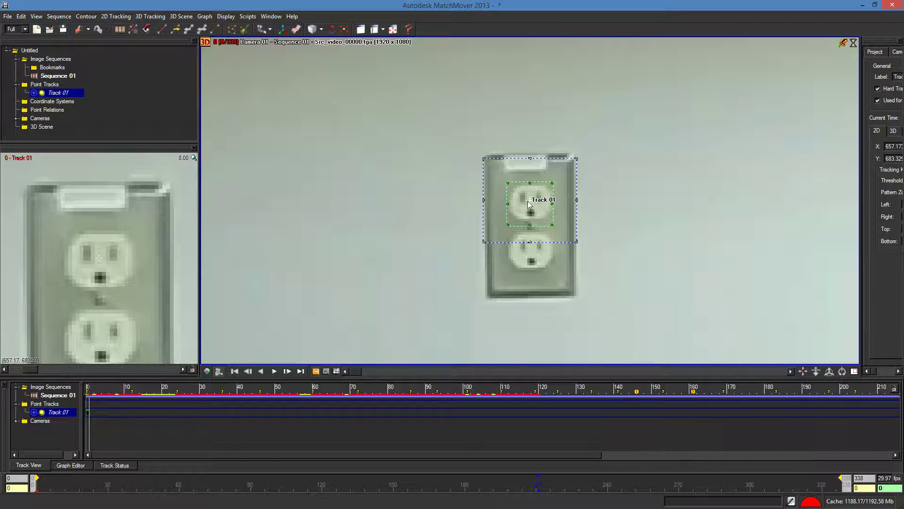
Recentre Track 01 between the upper socket's slots at frame 0 and run the tracking forward
drag(531, 200, 531, 200)
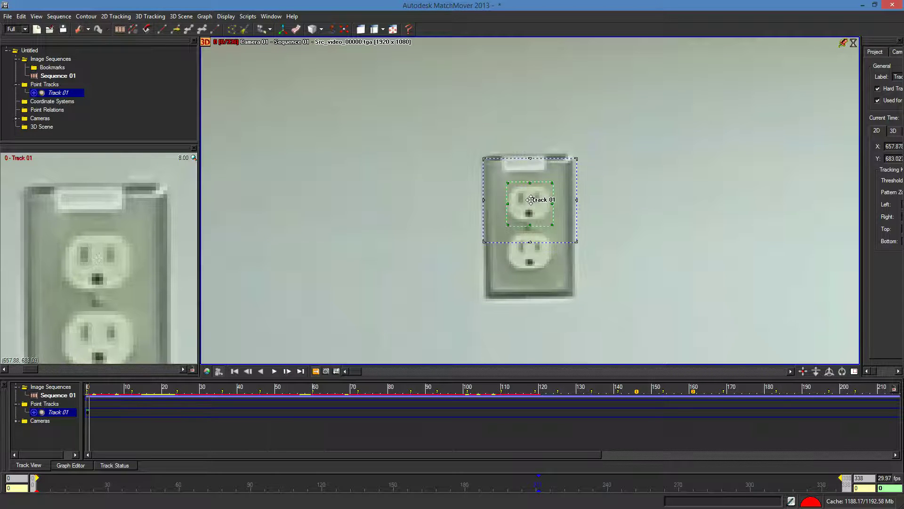
key(ctrl+Right)
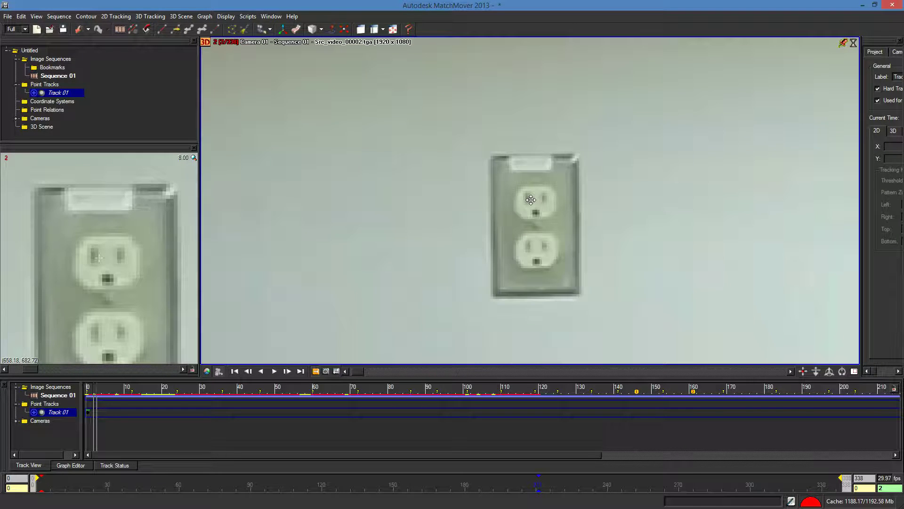
key(ctrl+Left)
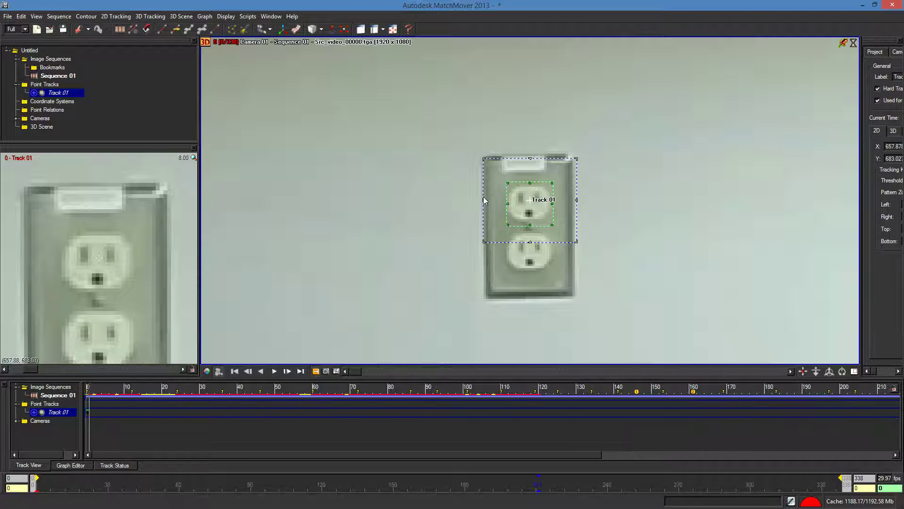
key(Right)
key(Left)
click(177, 29)
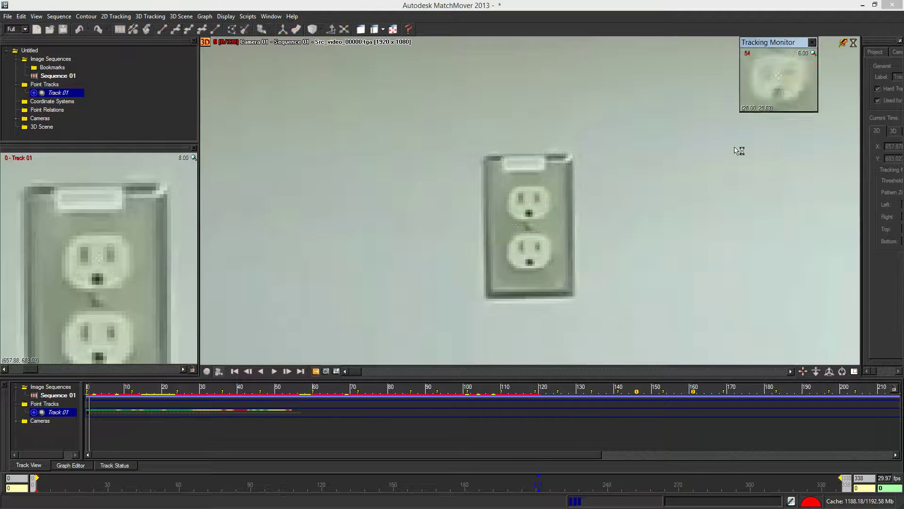
click(450, 268)
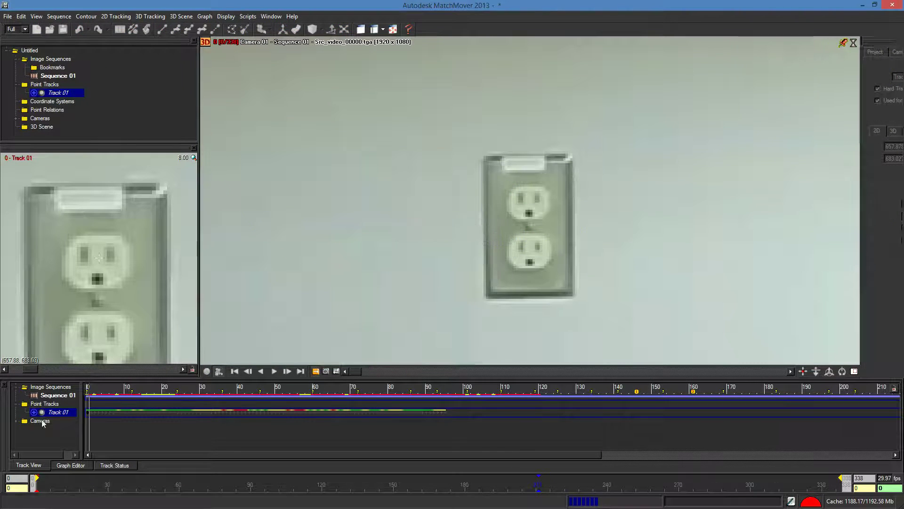
Step and play through the first frames up to frame 31 to check how Track 01 follows the upper socket
key(Right)
key(Right)
key(Right)
key(Right)
key(Right)
key(Right)
key(Right)
key(Right)
key(Right)
key(Right)
key(Right)
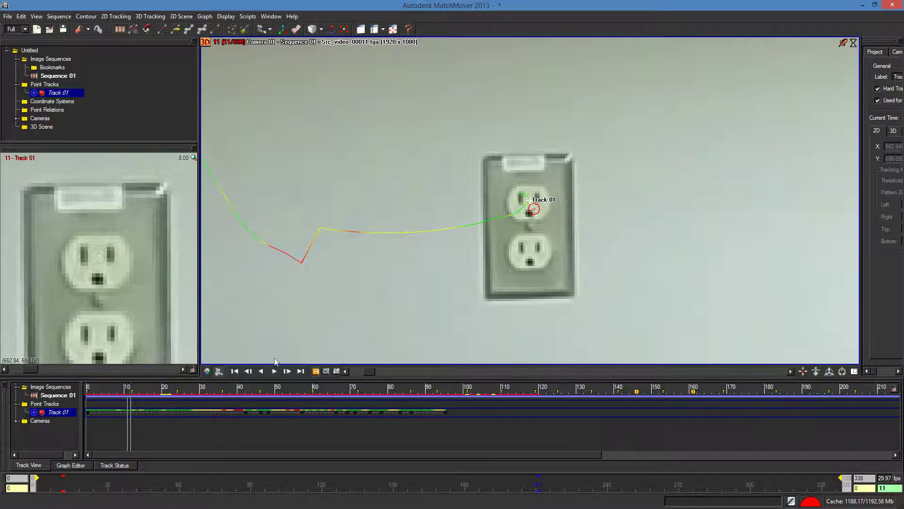
click(275, 371)
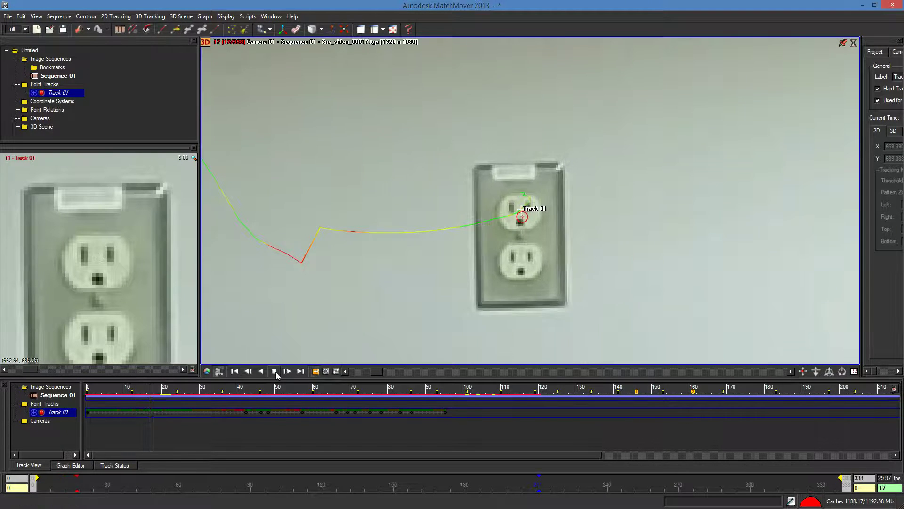
click(275, 371)
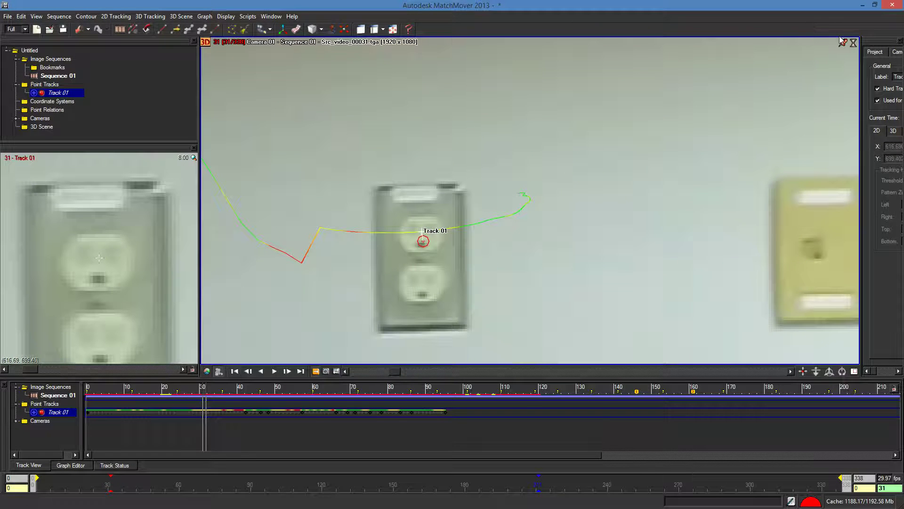
Examine Track 01's path for drift on the blurred outlet around frames 40, 62 and 70
click(739, 133)
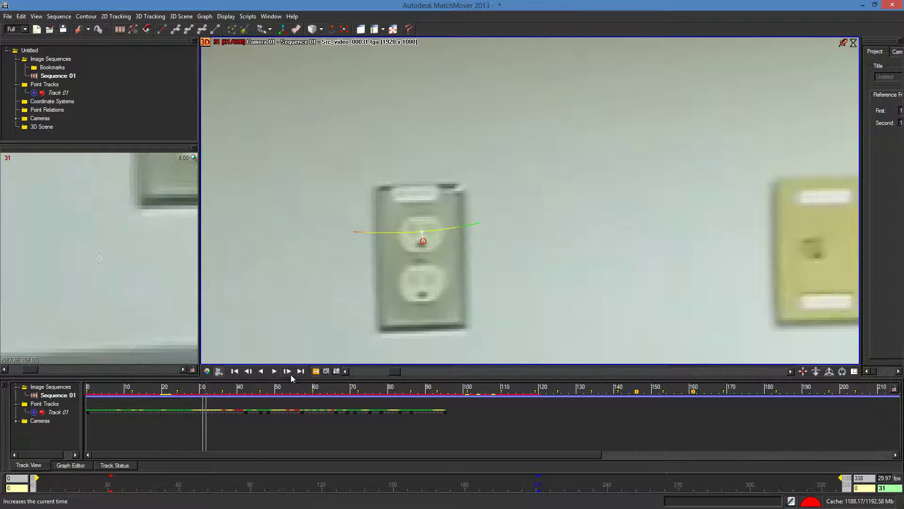
click(274, 371)
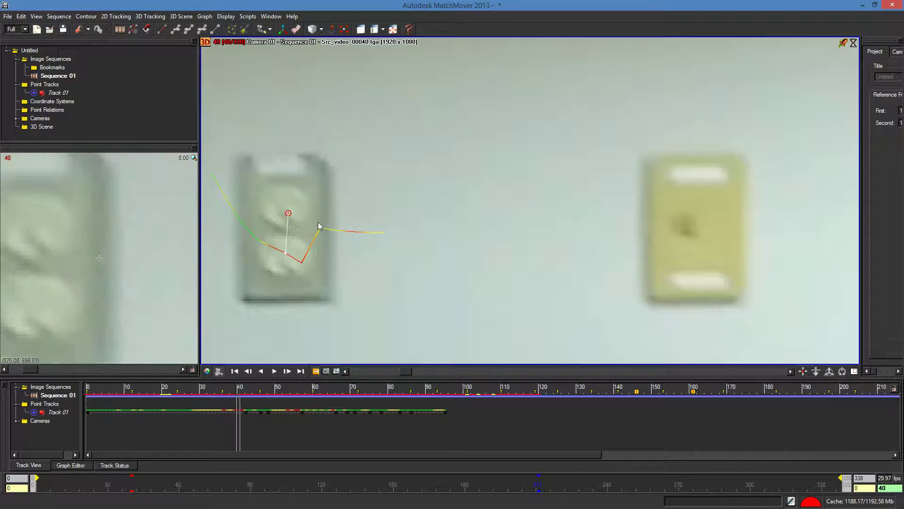
click(285, 257)
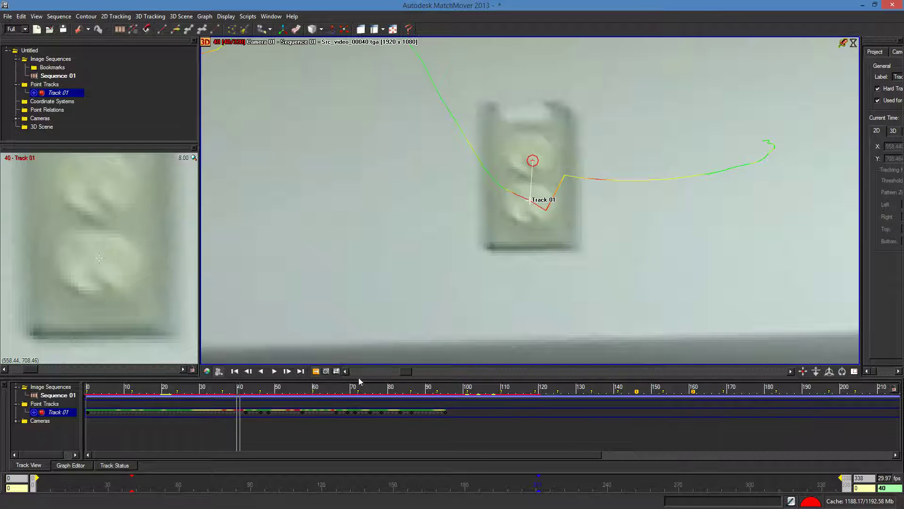
drag(408, 371, 442, 360)
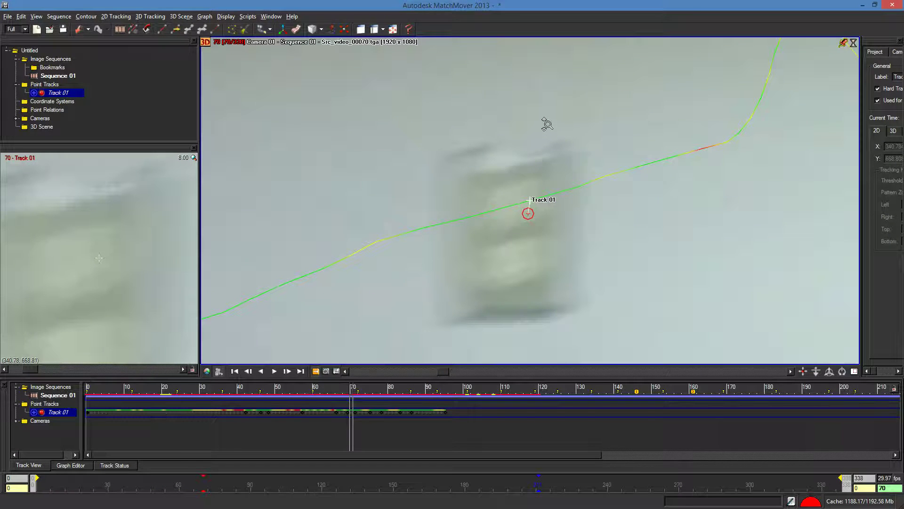
scroll(546, 124, down, 6)
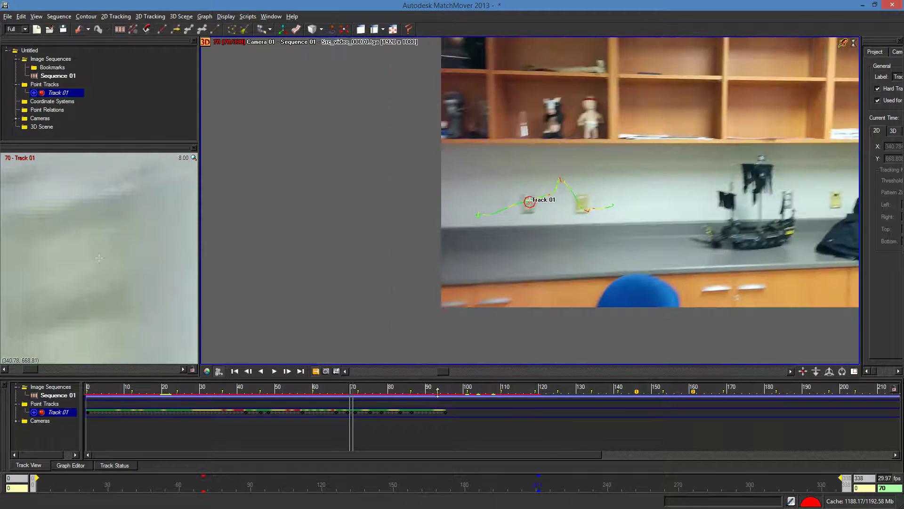
mouse_move(437, 377)
mouse_down()
mouse_move(375, 377)
mouse_move(433, 372)
mouse_up()
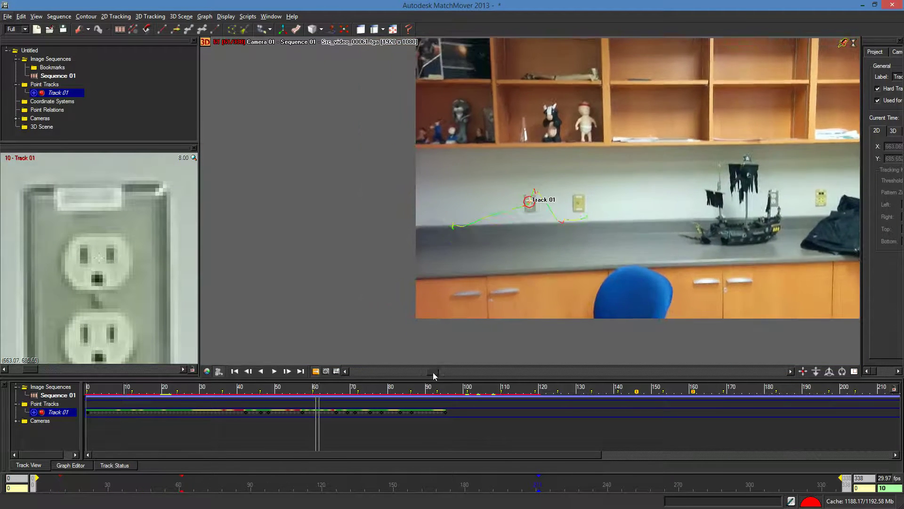
scroll(549, 302, up, 3)
scroll(549, 301, up, 5)
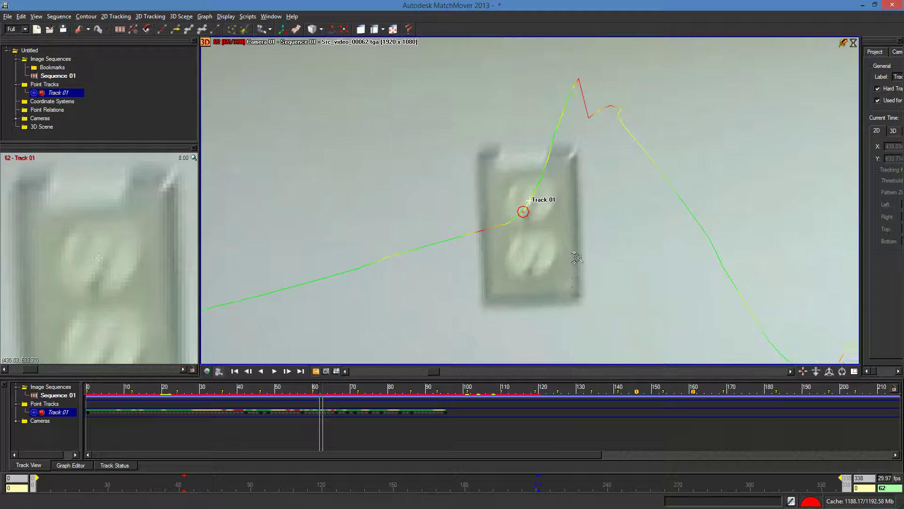
Reposition Track 01 on the upper socket's centre at frame 32 and rerun the tracking forward from there
drag(439, 375, 398, 375)
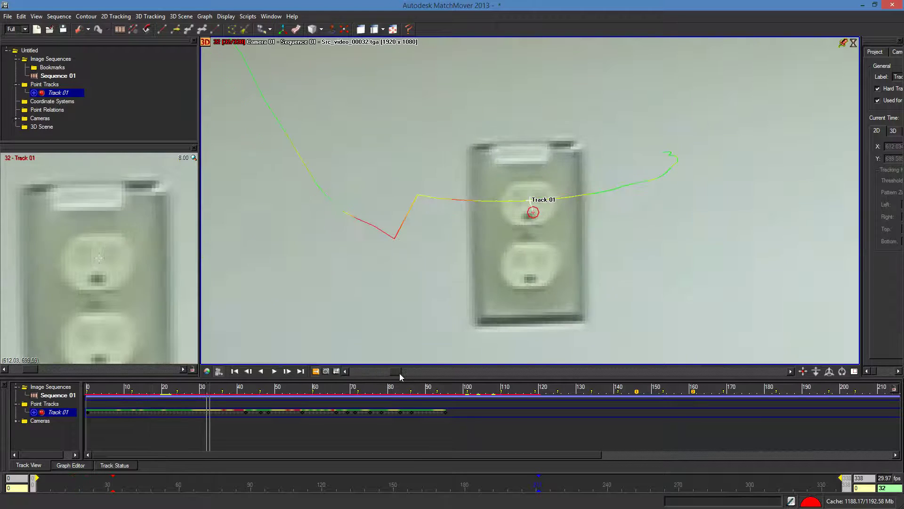
drag(532, 204, 530, 201)
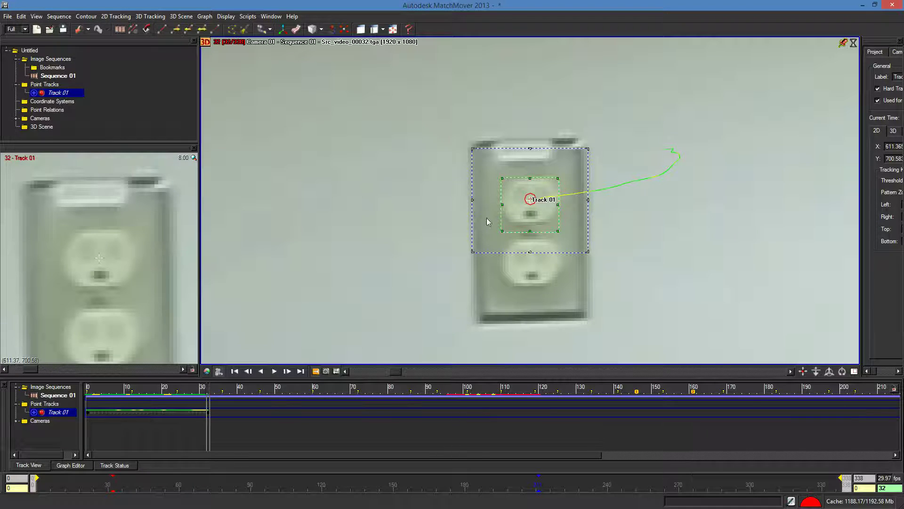
click(179, 33)
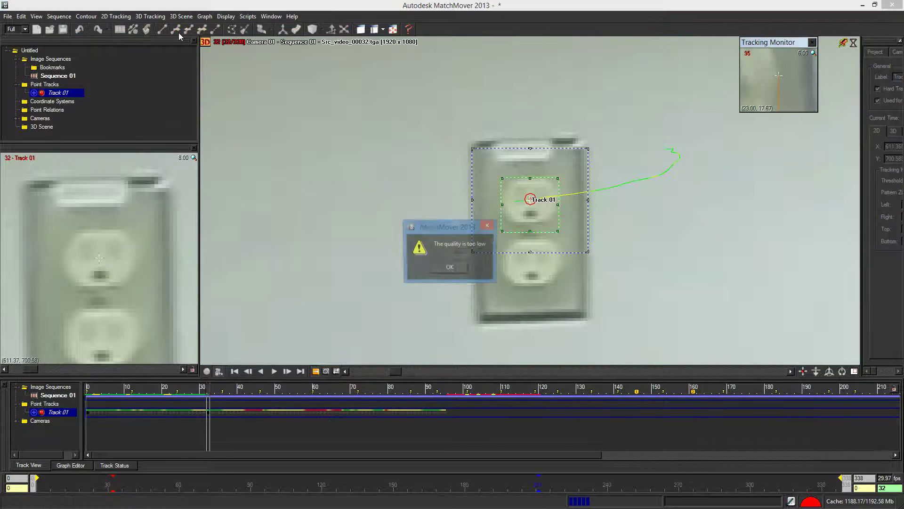
click(456, 267)
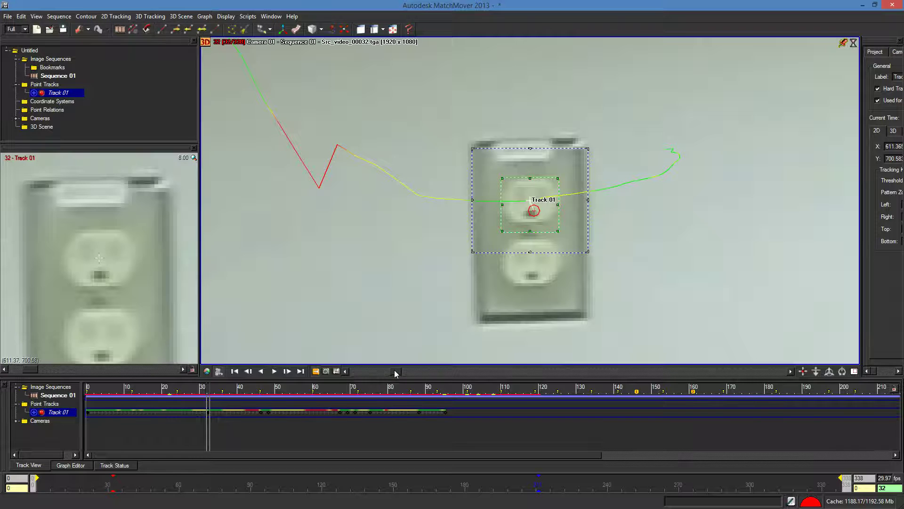
Reposition Track 01 on the upper socket's centre at frame 43 and rerun the tracking forward from there
drag(397, 373, 409, 371)
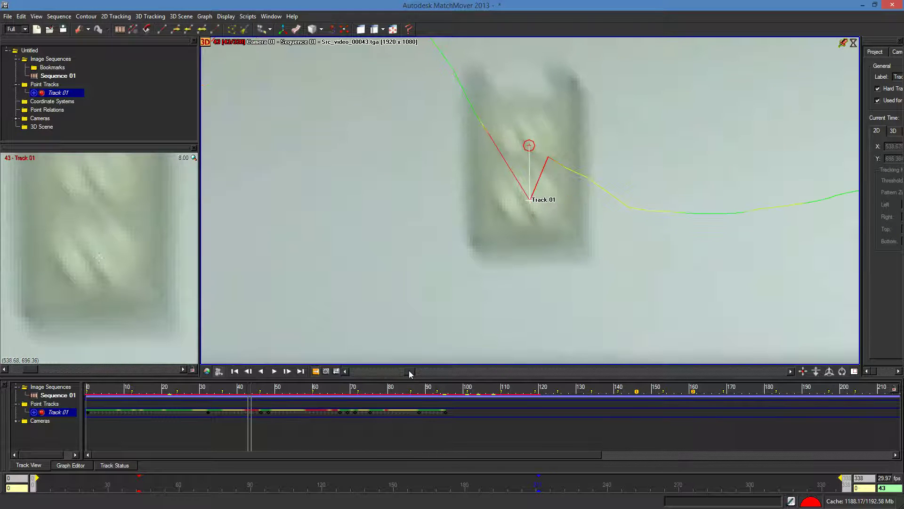
drag(530, 201, 530, 201)
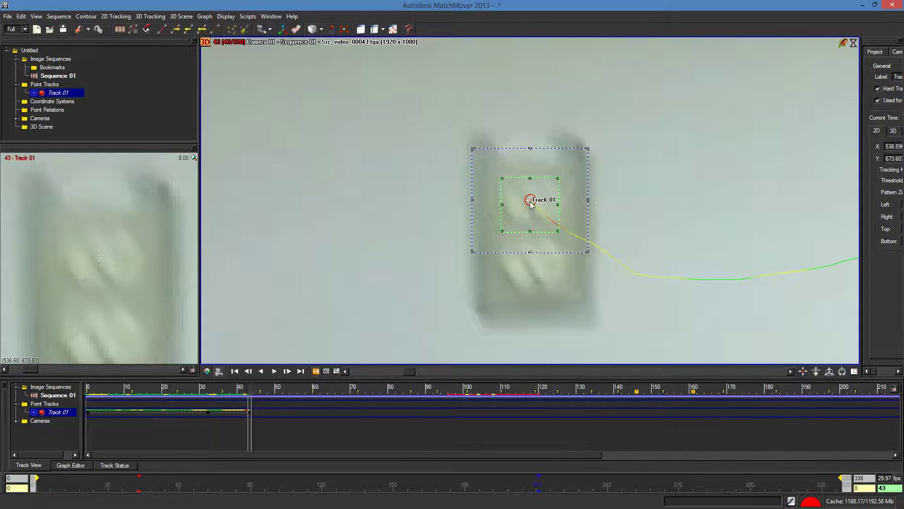
key(F3)
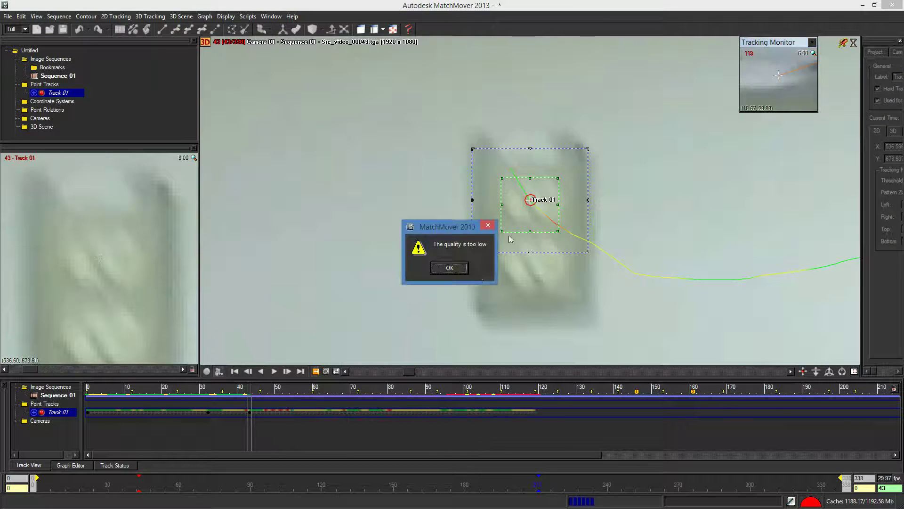
click(450, 268)
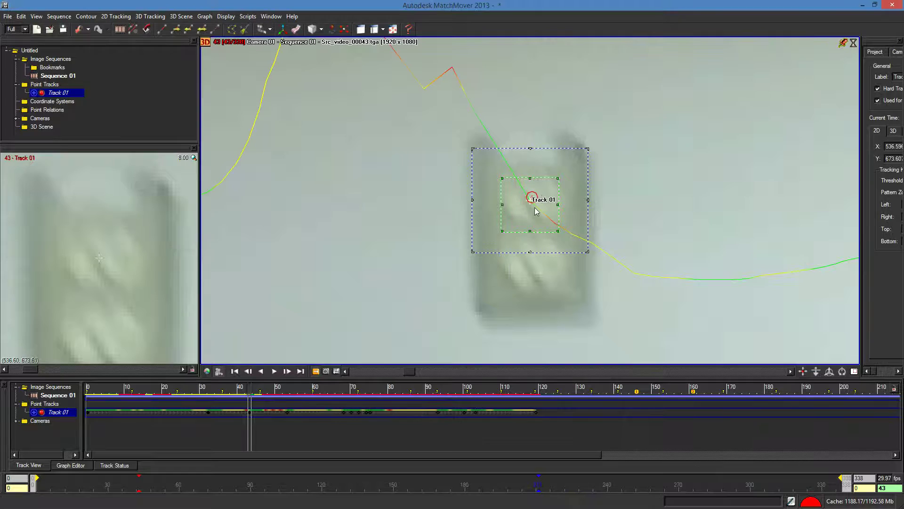
Reselect Track 01 and fine-adjust its position on the upper socket's centre at frame 42
click(535, 209)
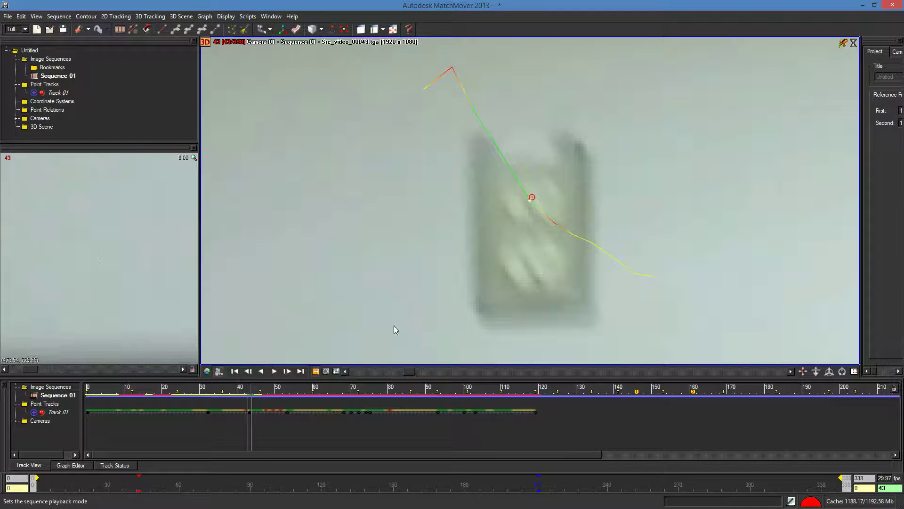
click(532, 198)
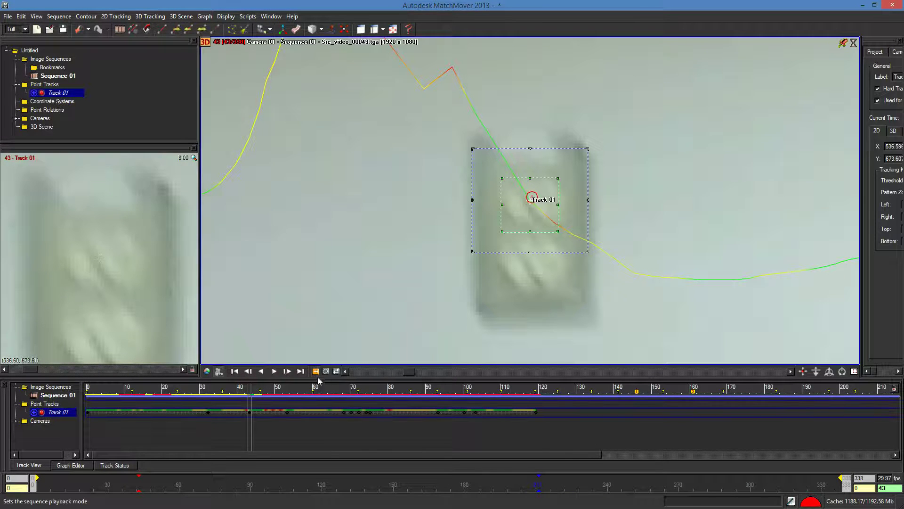
click(250, 371)
click(251, 371)
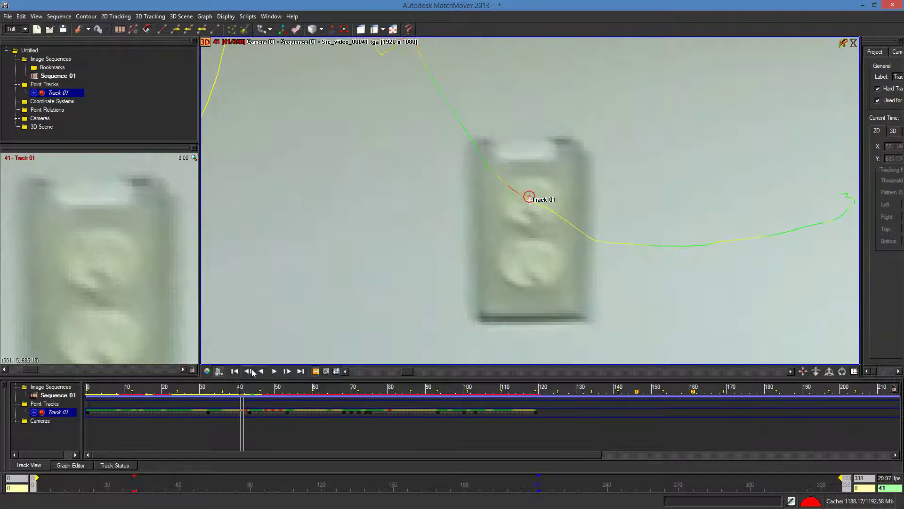
click(287, 372)
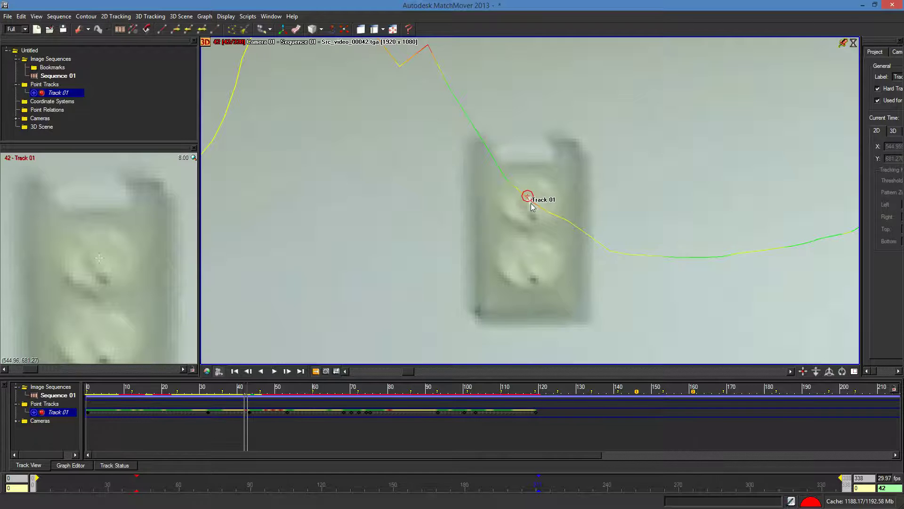
drag(531, 199, 532, 199)
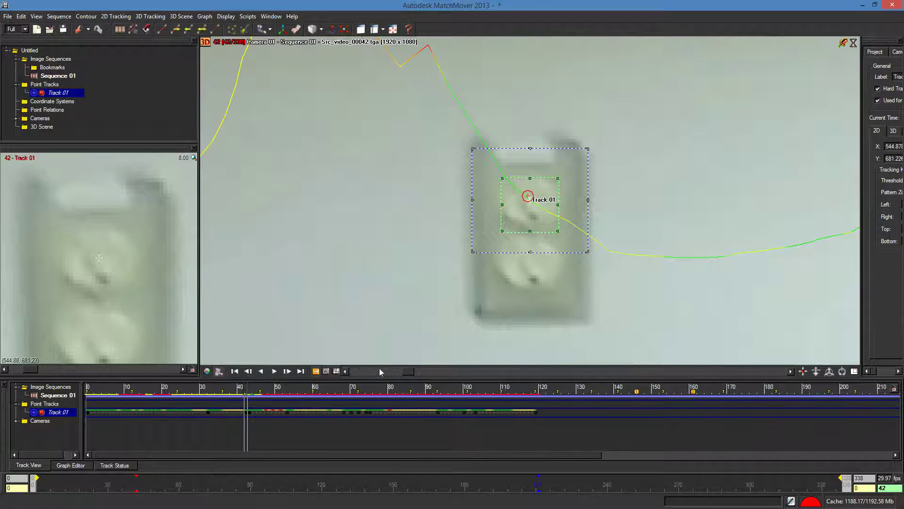
Reposition Track 01 on the blurred upper socket's centre at frame 47
drag(408, 372, 414, 370)
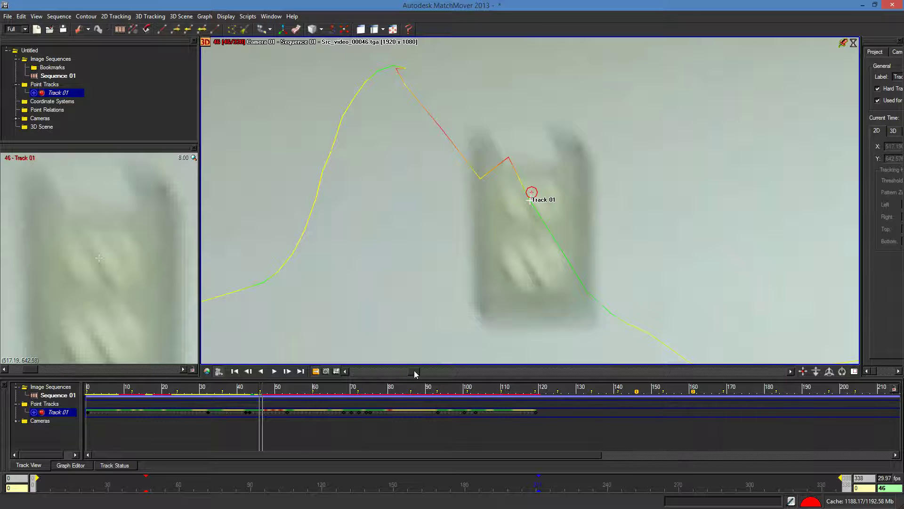
drag(415, 373, 416, 375)
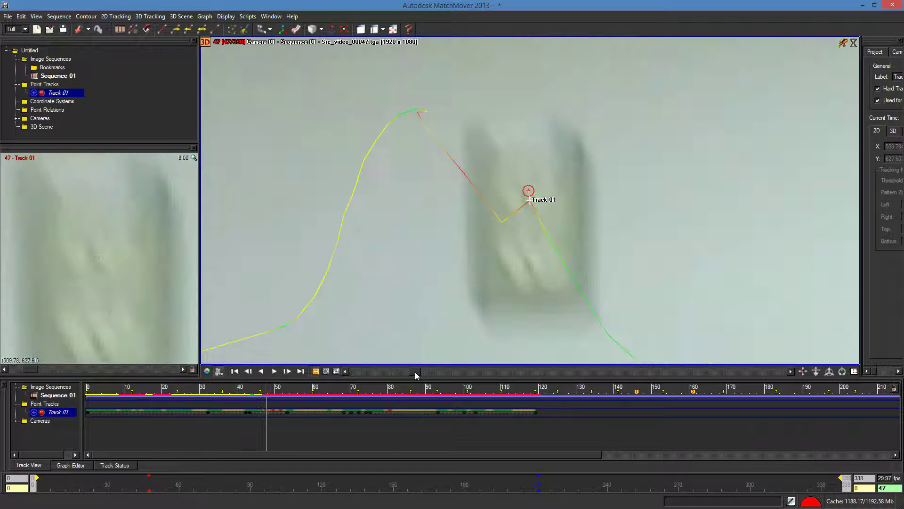
drag(530, 202, 471, 232)
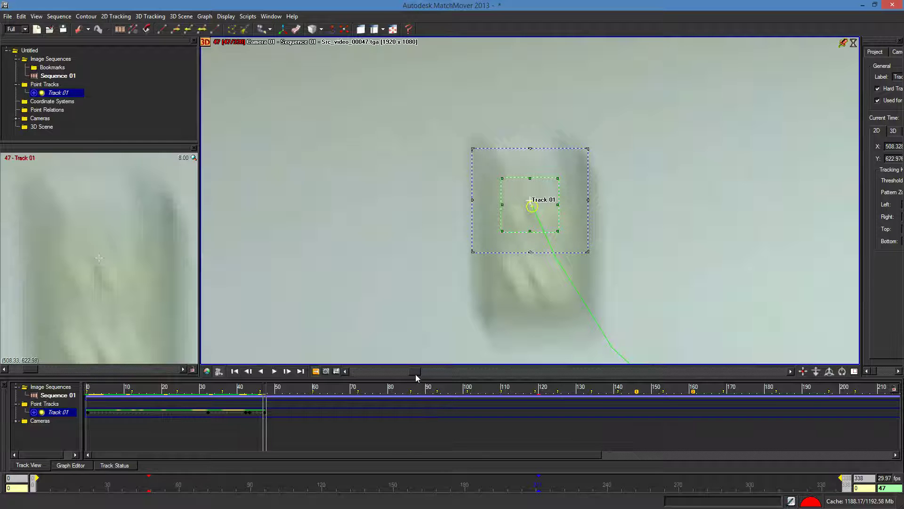
Manually place Track 01 on the upper socket's centre at frames 54 and 61
drag(417, 374, 425, 376)
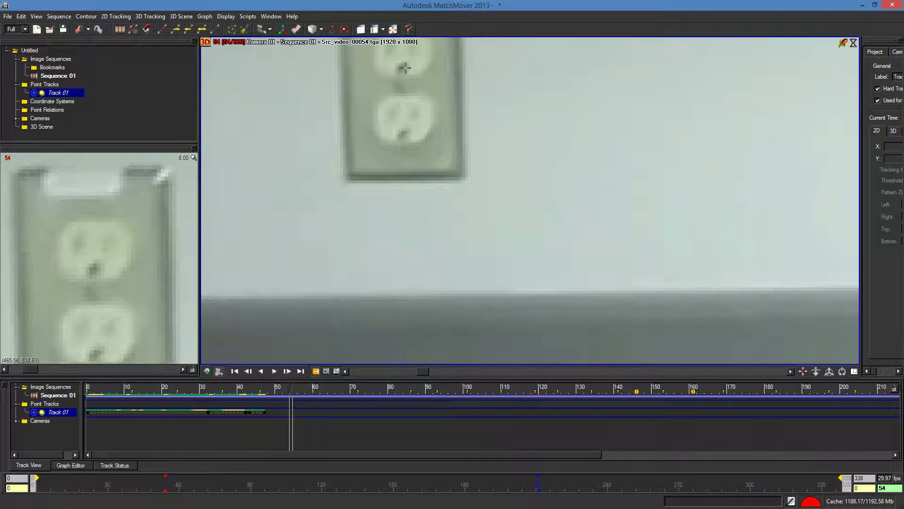
click(406, 68)
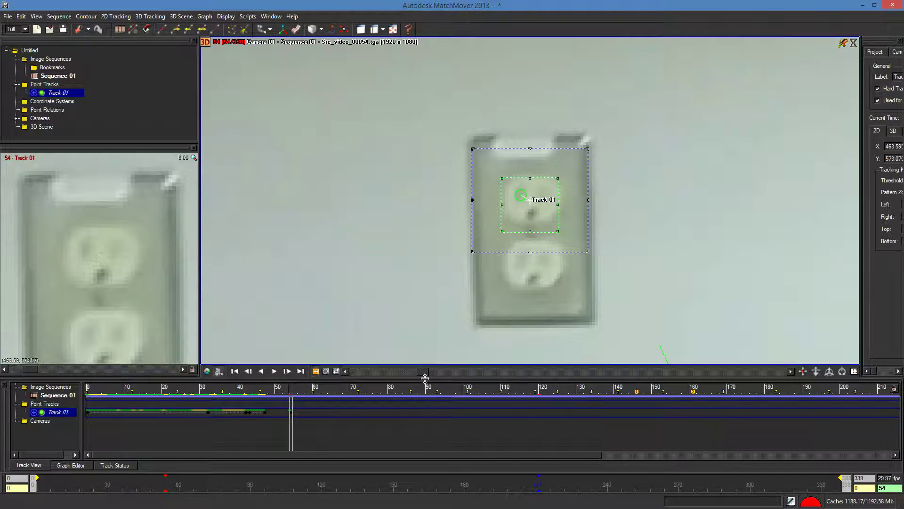
drag(425, 372, 442, 375)
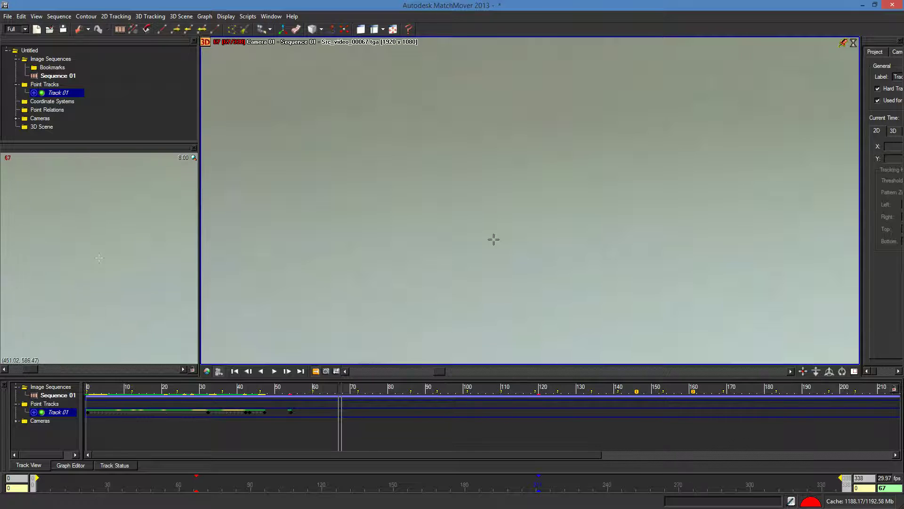
mouse_move(487, 232)
middle_down()
mouse_move(490, 222)
mouse_move(488, 230)
middle_up()
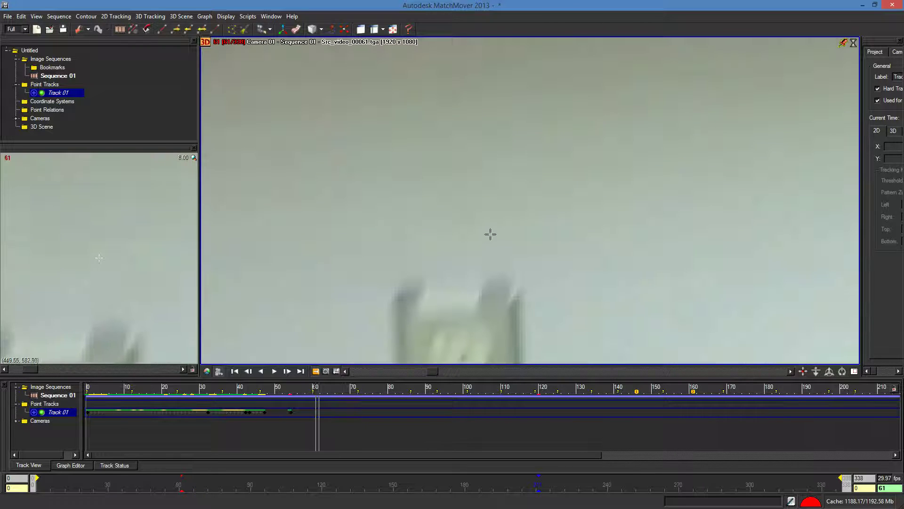
middle_drag(470, 312, 487, 224)
click(487, 227)
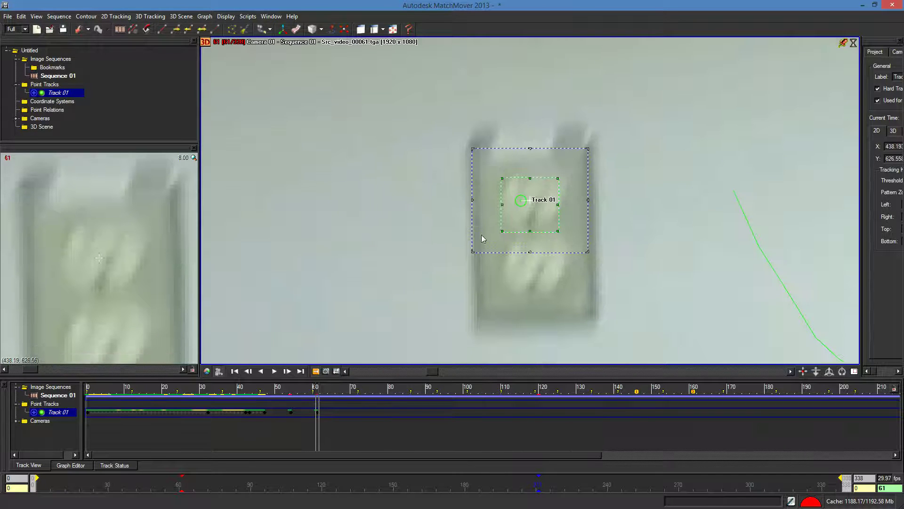
Manually place Track 01 on the centre of the blurred upper socket at frames 66, 71 and 76
drag(434, 372, 437, 372)
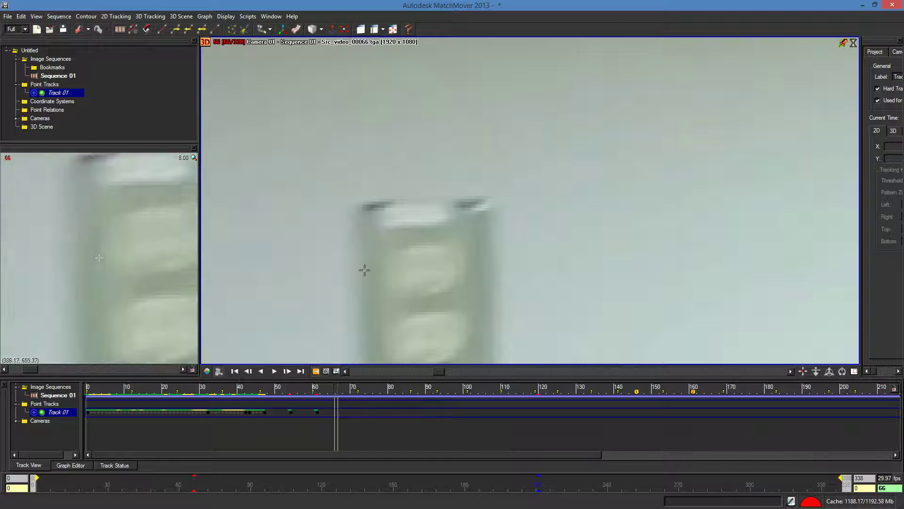
click(424, 272)
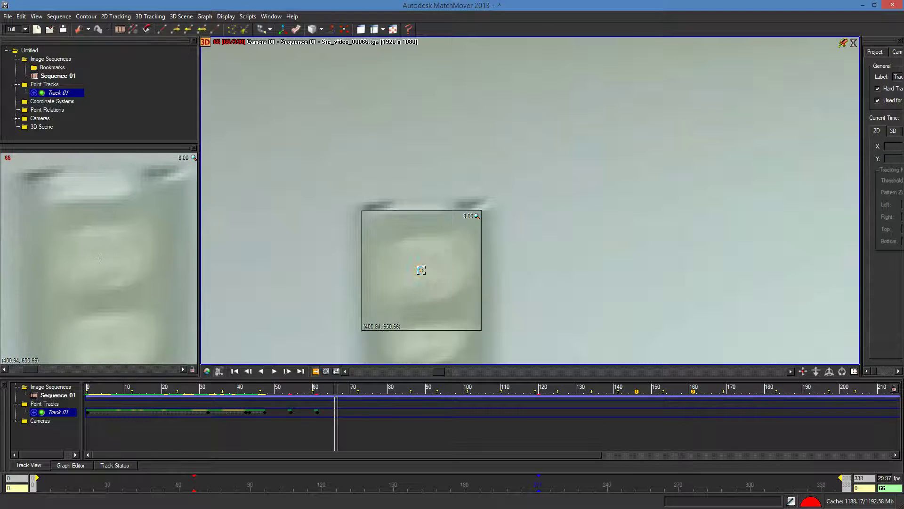
drag(441, 371, 445, 371)
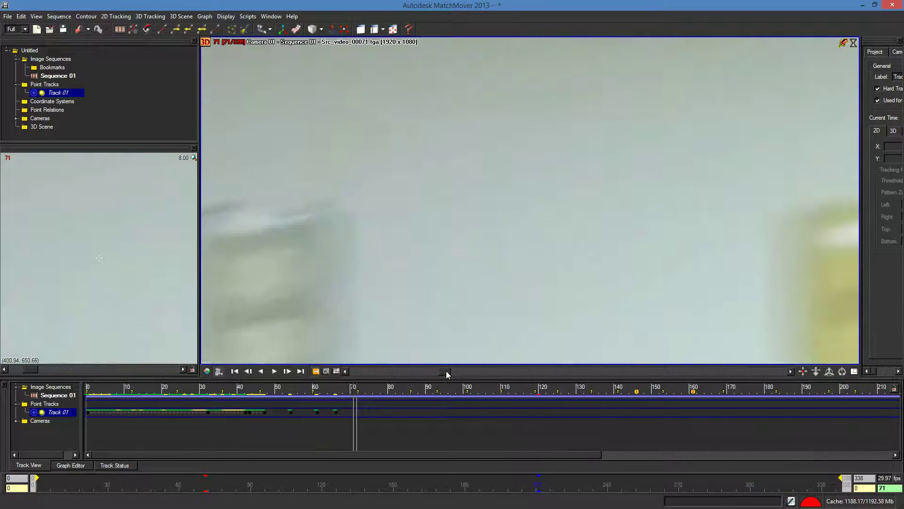
click(259, 278)
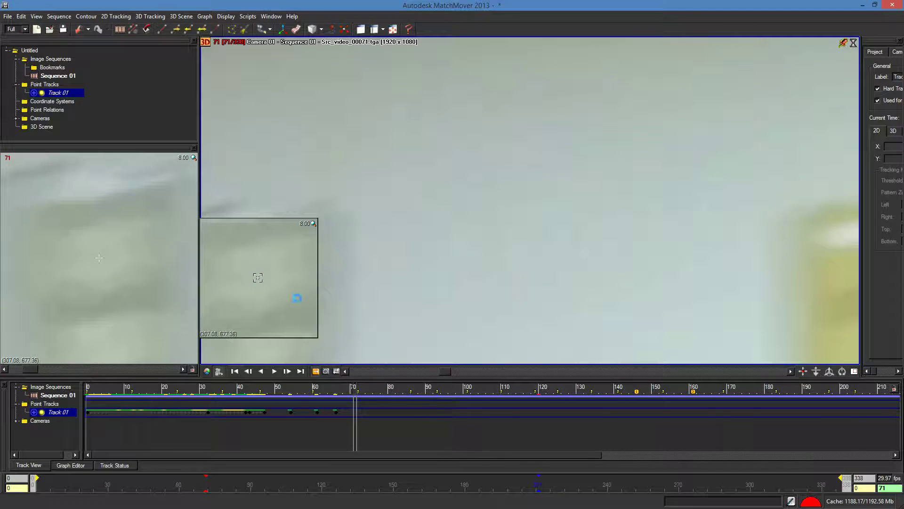
drag(448, 373, 454, 373)
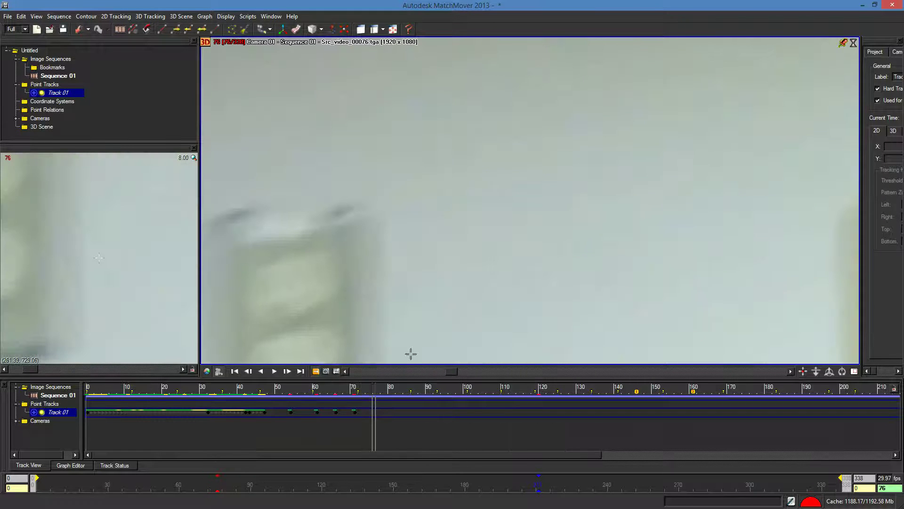
click(293, 285)
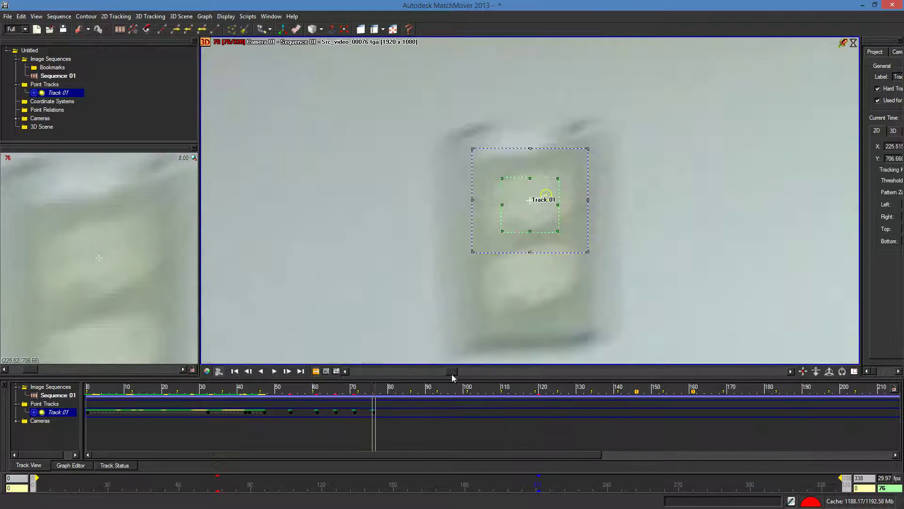
Place Track 01 on the upper socket at frame 82 and enlarge its pattern and search boxes to enclose the whole socket
drag(458, 373, 458, 373)
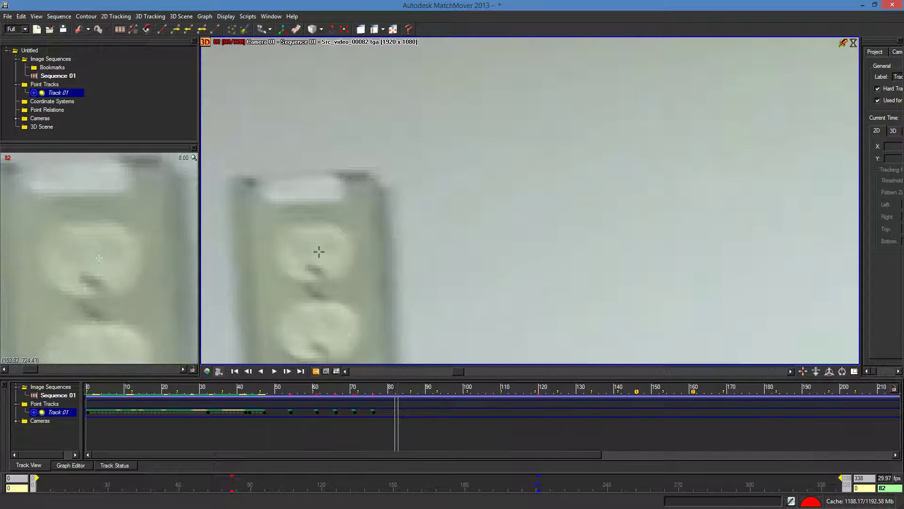
click(319, 252)
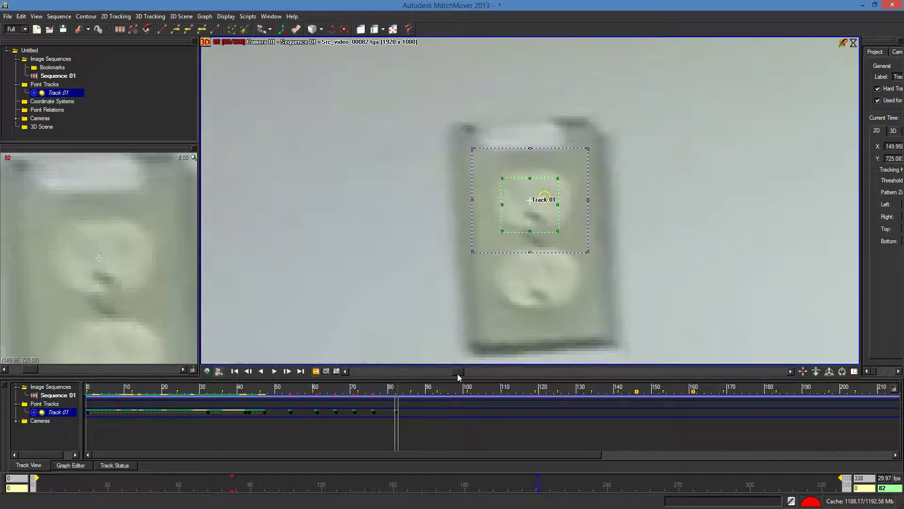
drag(559, 231, 600, 262)
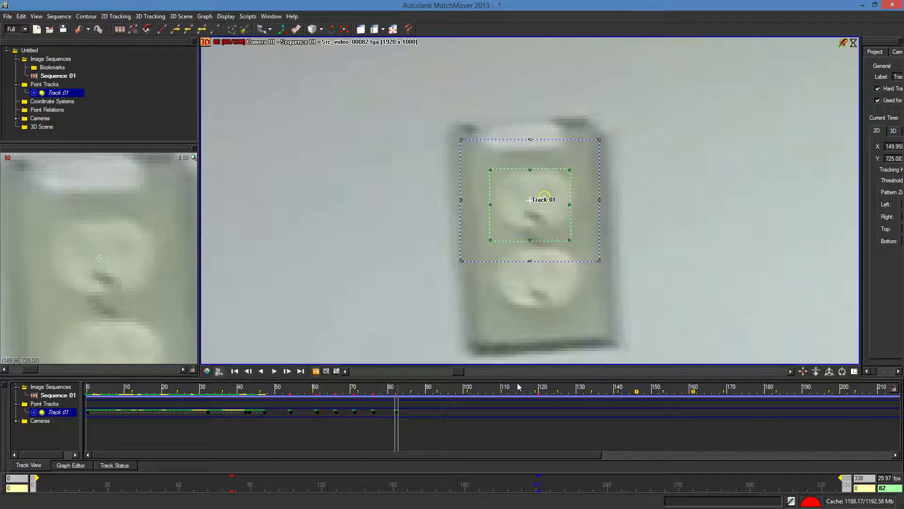
Add manual Track 01 positions on the upper socket's centre at frames 86, 92 and 95
drag(461, 372, 466, 374)
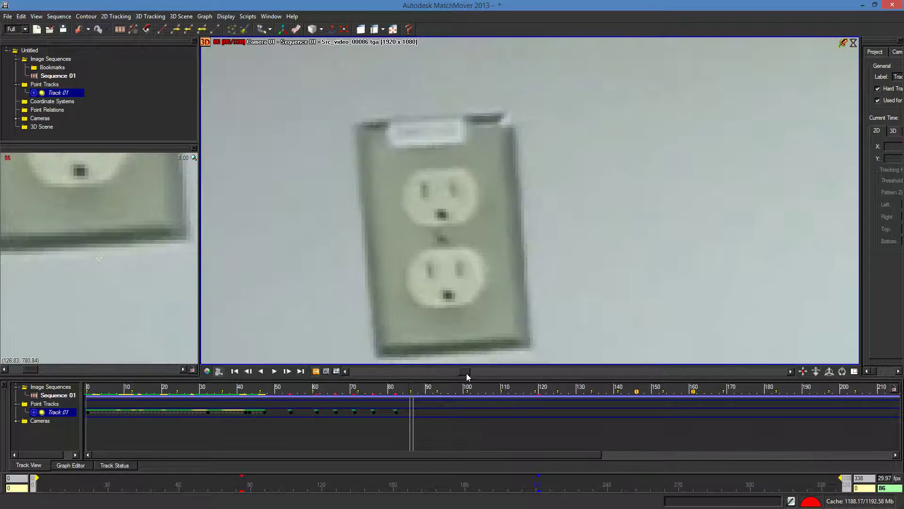
drag(442, 195, 441, 195)
drag(465, 375, 473, 371)
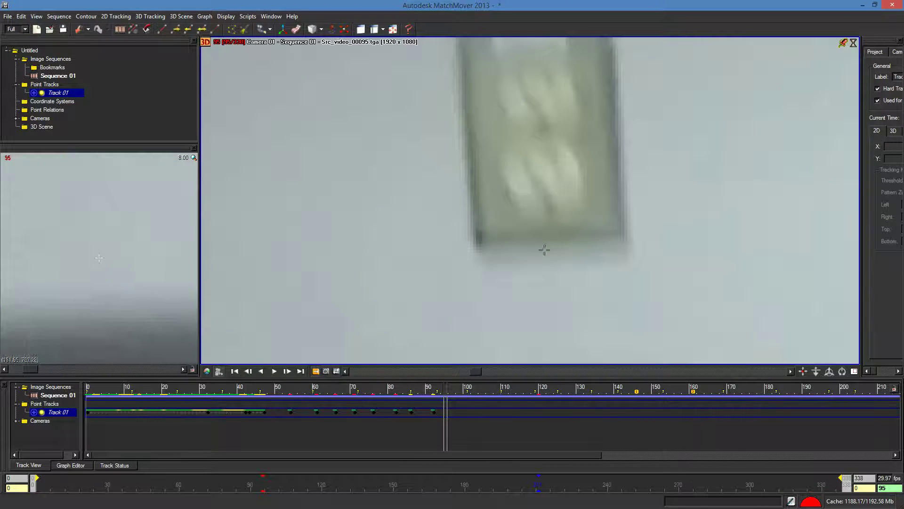
click(533, 103)
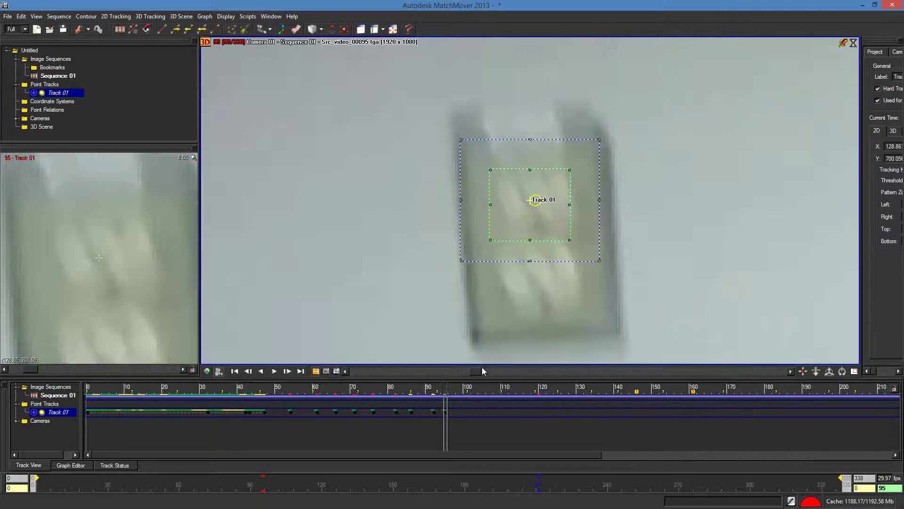
Set Track 01 by hand between the upper socket's slots at frames 98 and 110
drag(480, 372, 484, 372)
click(476, 92)
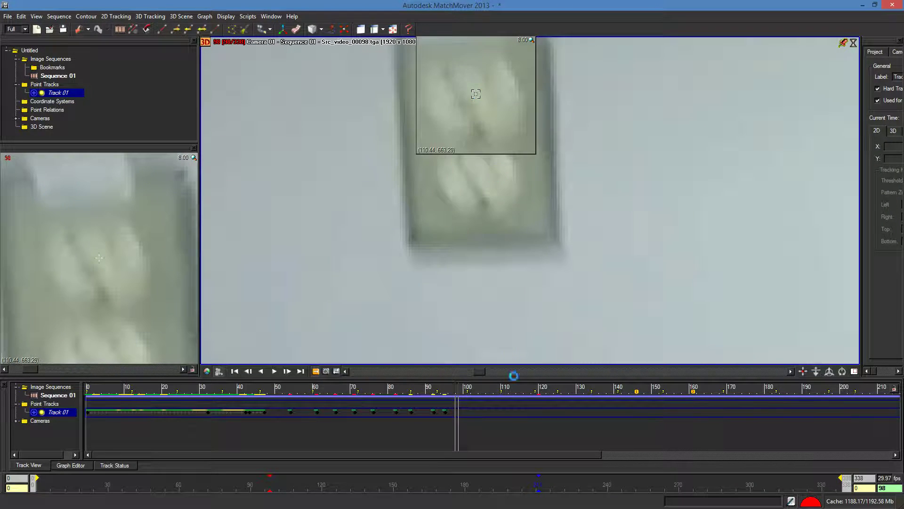
drag(484, 375, 488, 373)
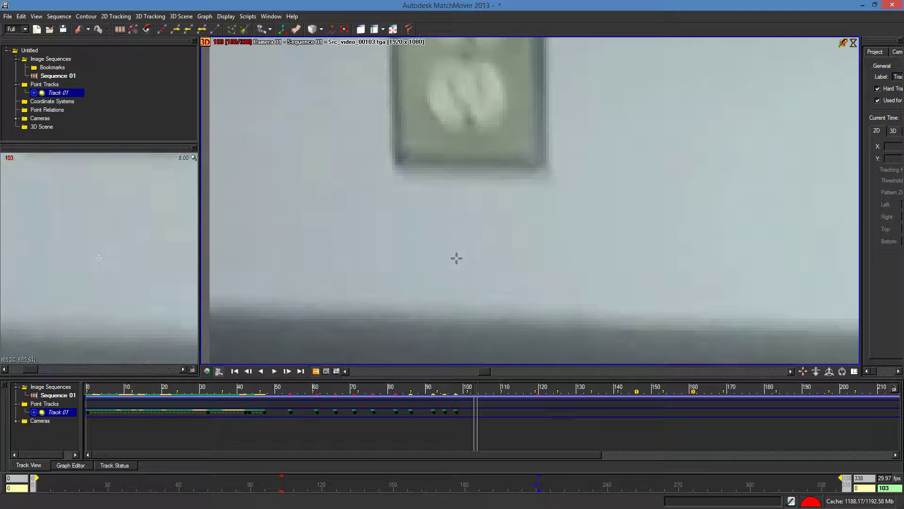
middle_drag(462, 208, 469, 147)
click(469, 148)
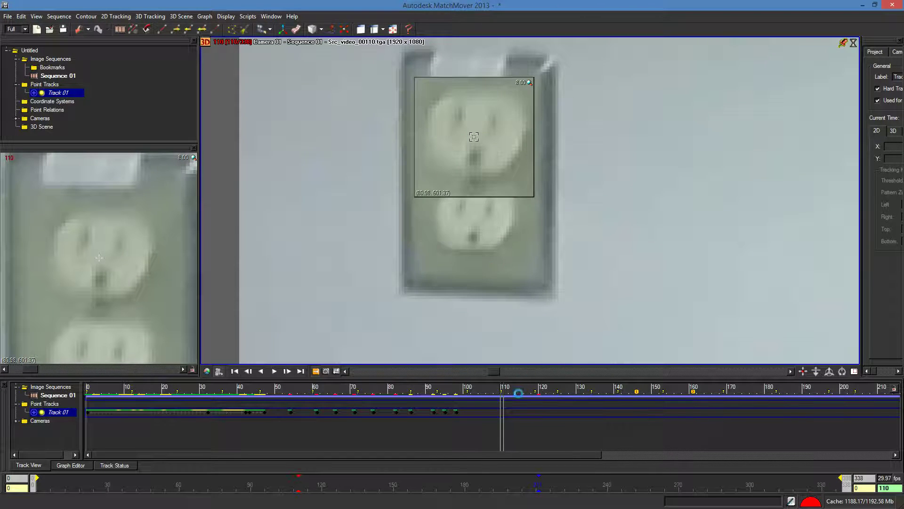
Manually place Track 01 on the upper socket's centre at frames 115 and 118
drag(501, 371, 502, 371)
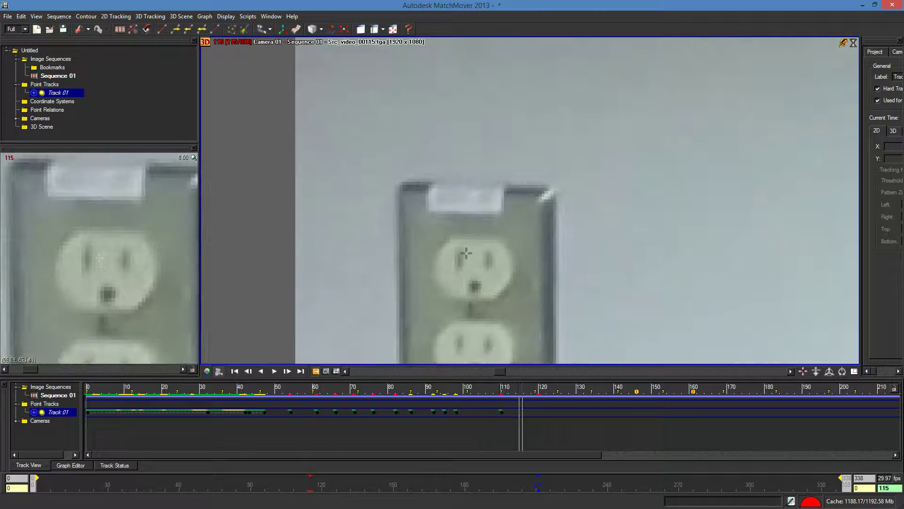
click(473, 267)
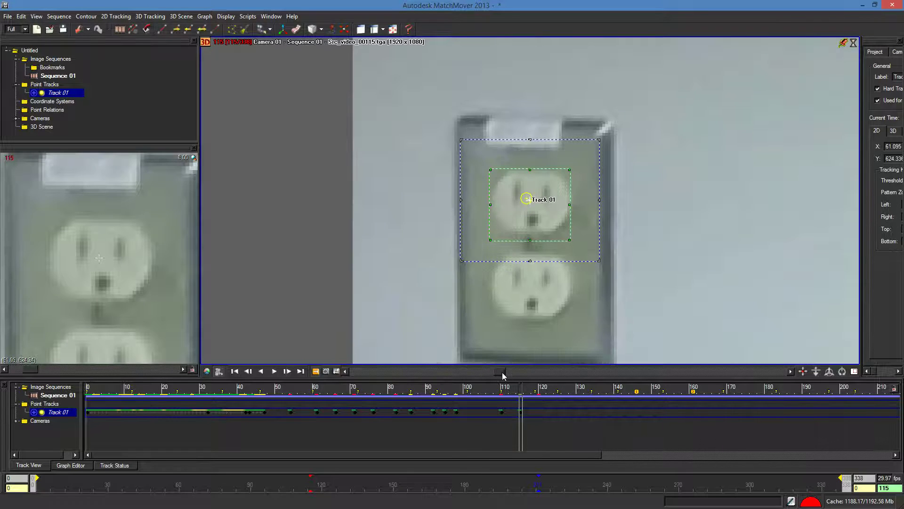
drag(502, 372, 504, 372)
click(435, 242)
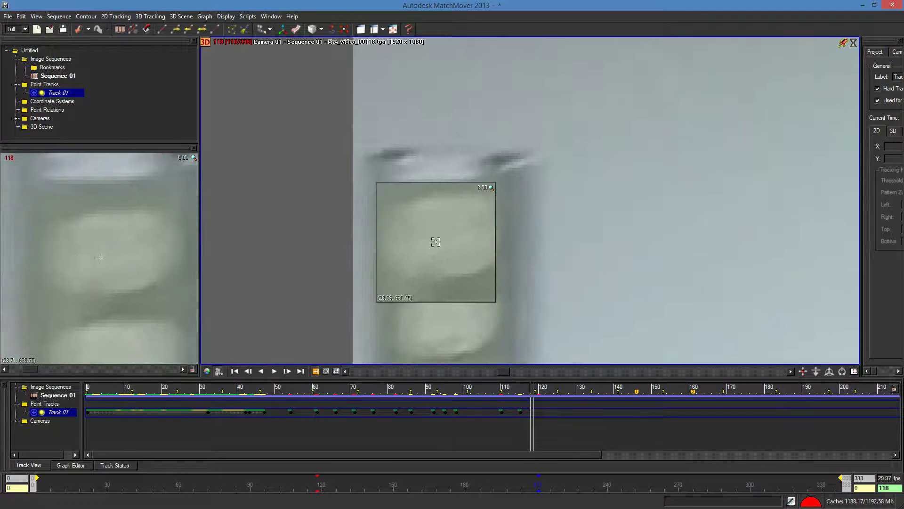
Place Track 01 on the upper socket at the image edge at frame 120 and set that keyframe's status to End
drag(505, 373, 507, 373)
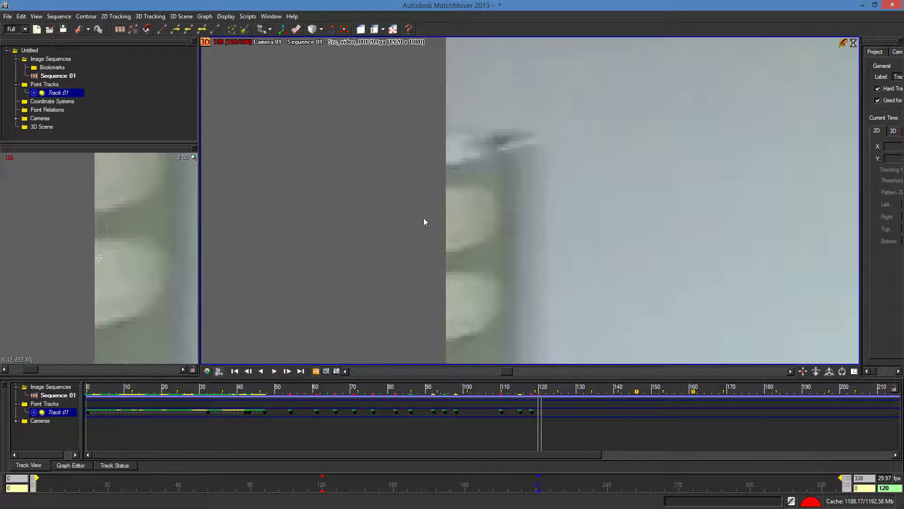
click(449, 222)
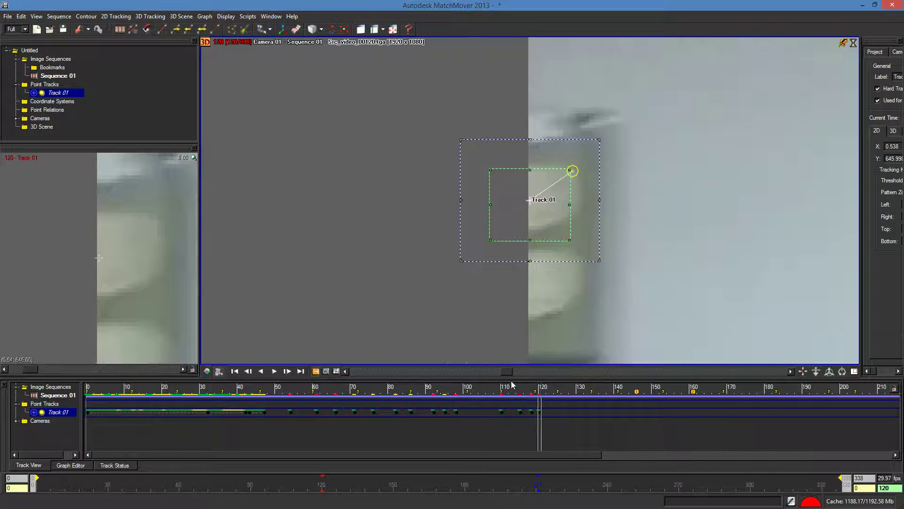
right_click(539, 413)
mouse_move(597, 380)
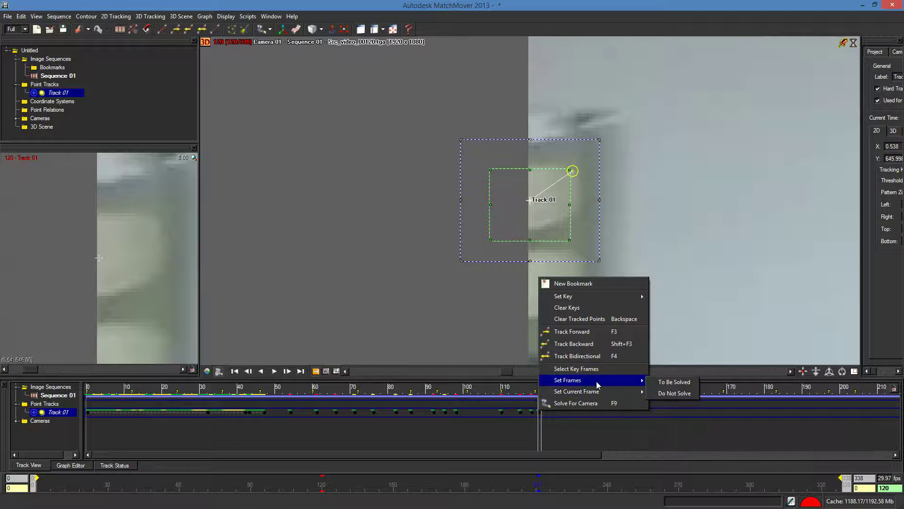
mouse_move(619, 391)
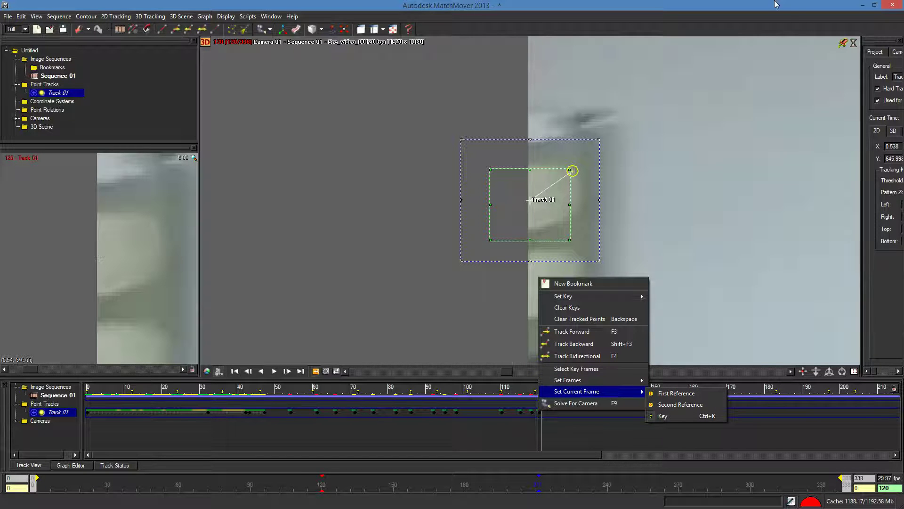
click(734, 3)
drag(861, 86, 694, 103)
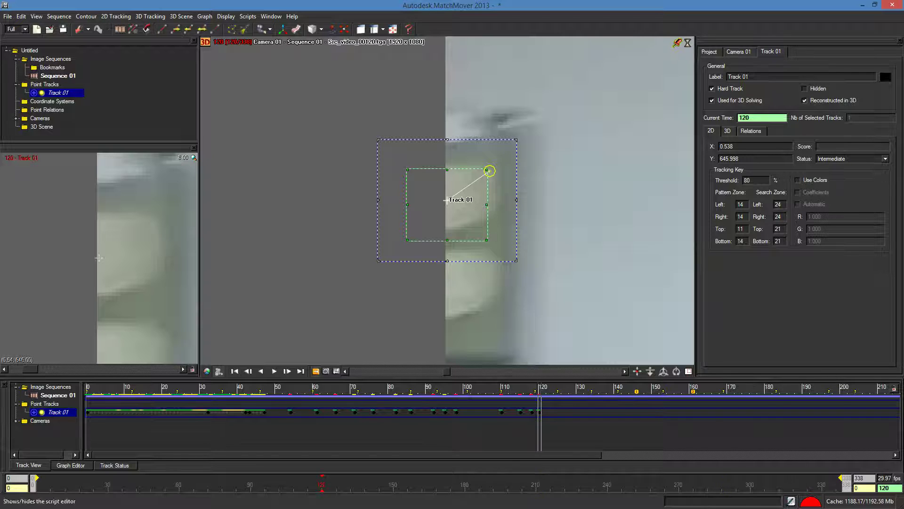
click(885, 159)
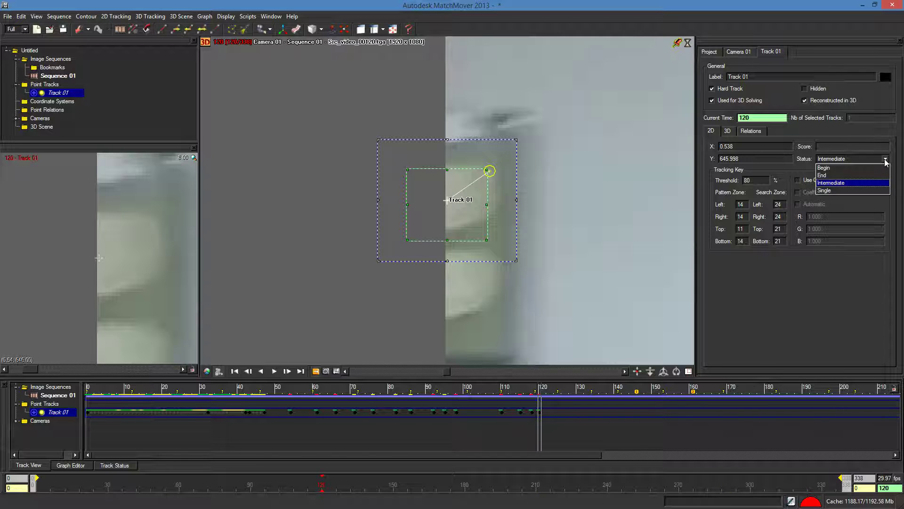
click(839, 177)
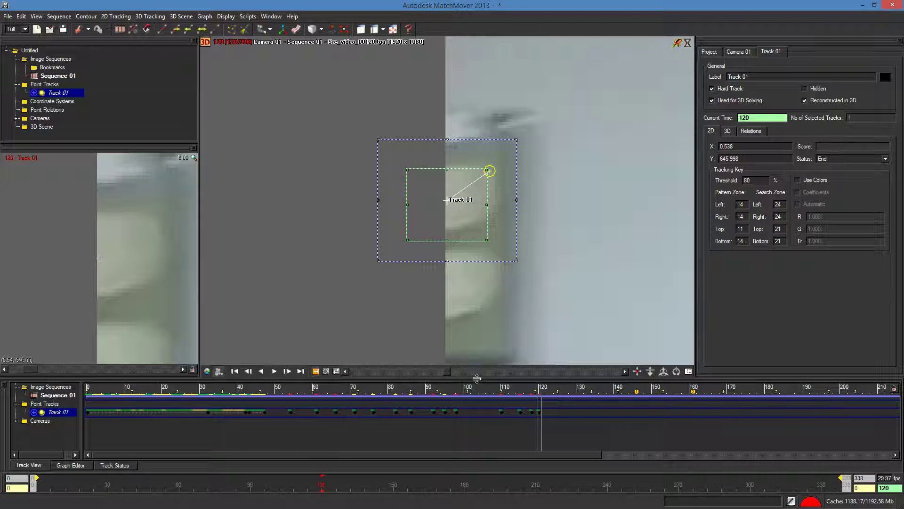
Add a Track 01 keyframe on the upper socket's centre at frame 104 and run bidirectional tracking
drag(442, 374, 432, 374)
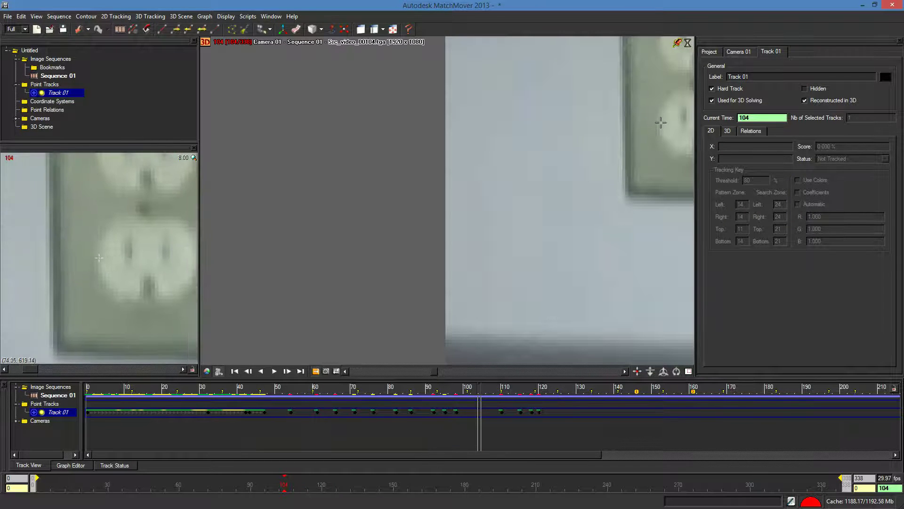
middle_drag(612, 150, 413, 300)
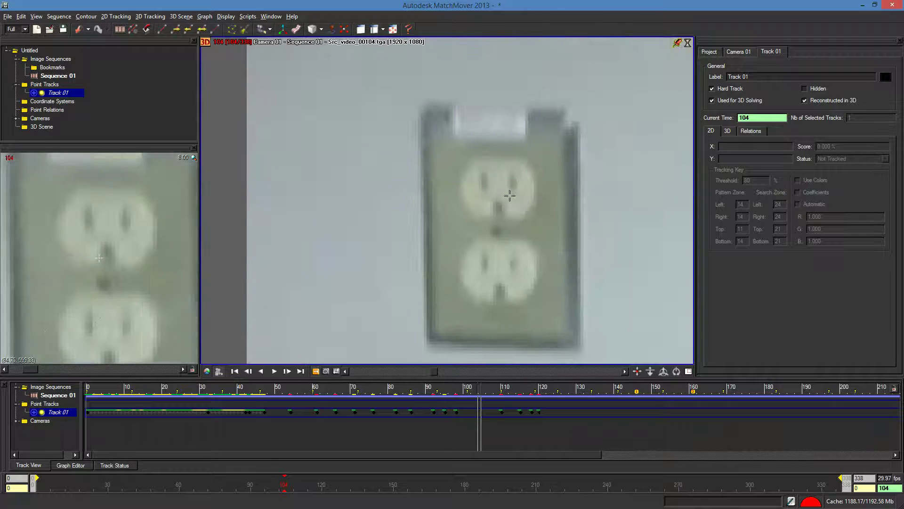
drag(493, 187, 499, 191)
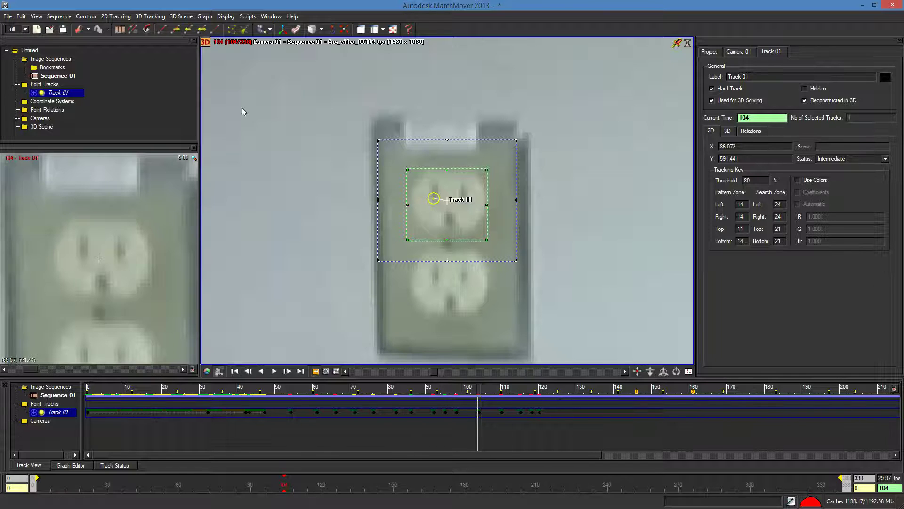
click(202, 29)
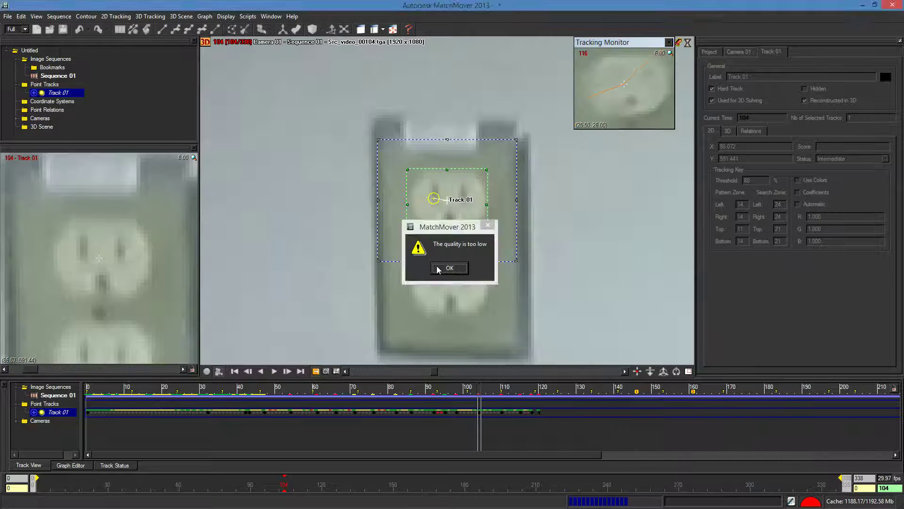
click(437, 267)
Reposition Track 01 on the blurred upper socket's centre at frame 79 and rerun bidirectional tracking
drag(430, 371, 415, 372)
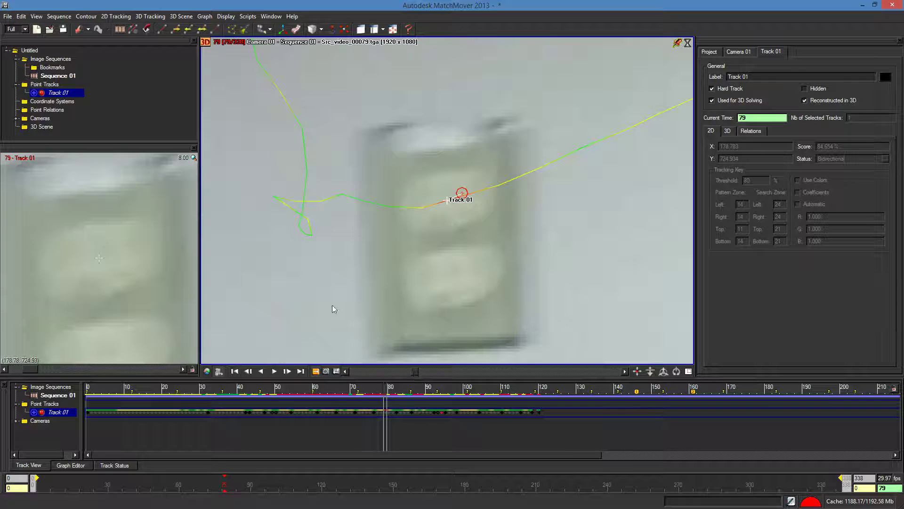
drag(446, 201, 445, 200)
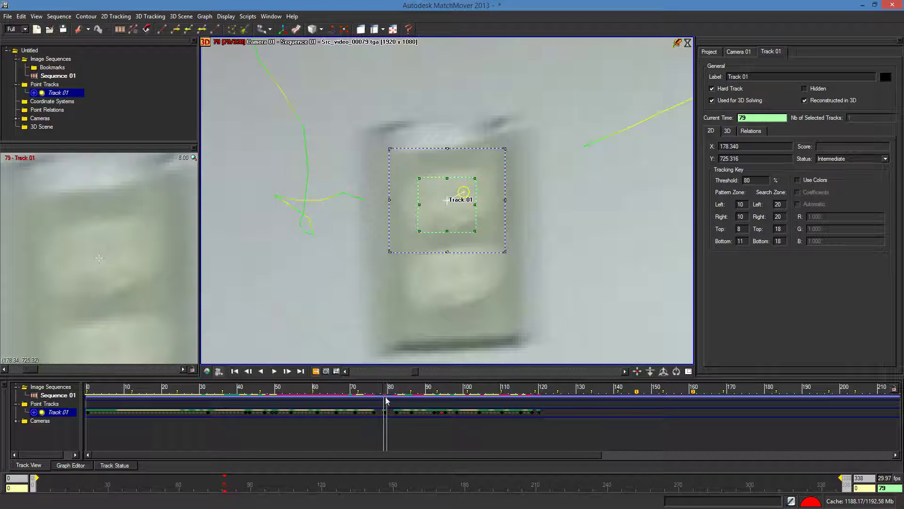
click(203, 31)
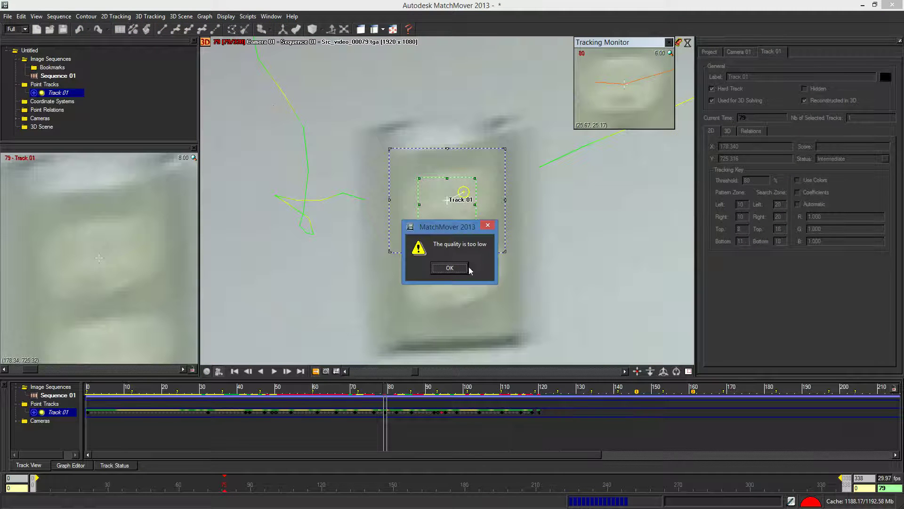
click(450, 268)
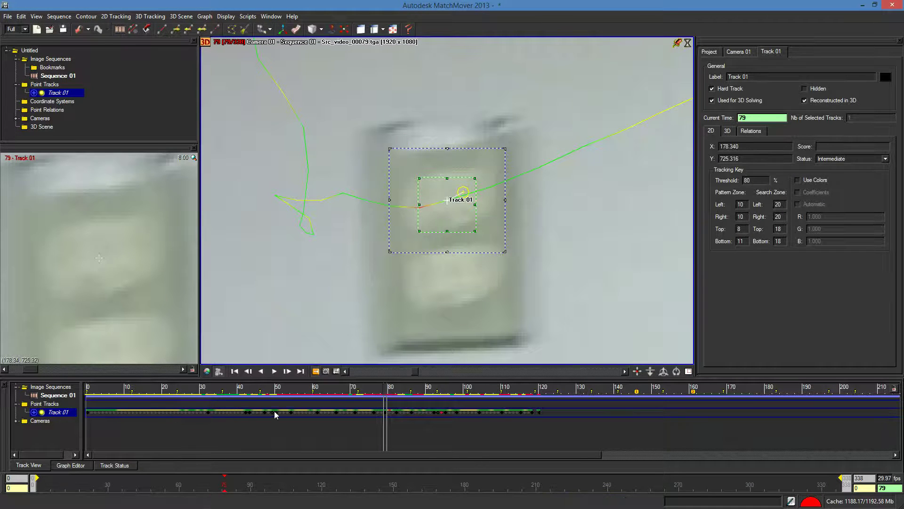
Correct Track 01's position on the upper socket at frame 80 and repeat the bidirectional tracking
mouse_move(417, 373)
mouse_down()
mouse_move(379, 373)
mouse_move(428, 374)
mouse_move(416, 372)
mouse_up()
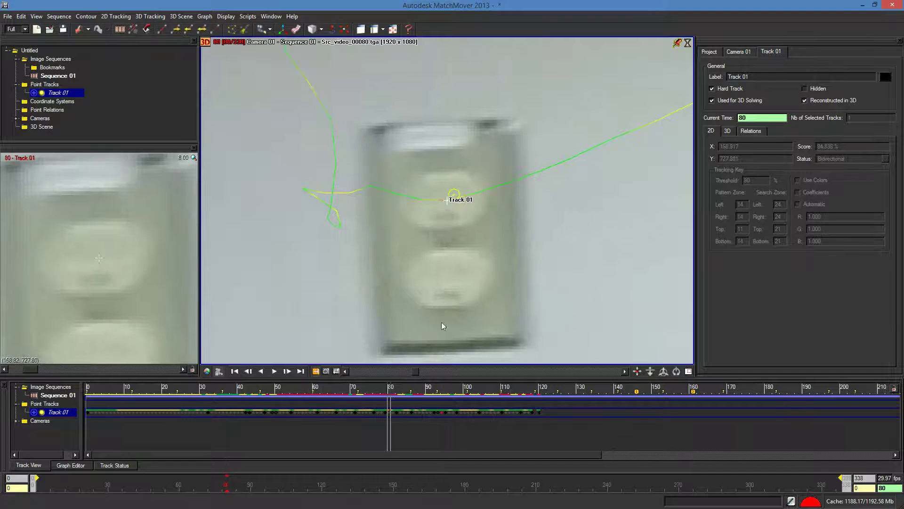
drag(448, 203, 447, 202)
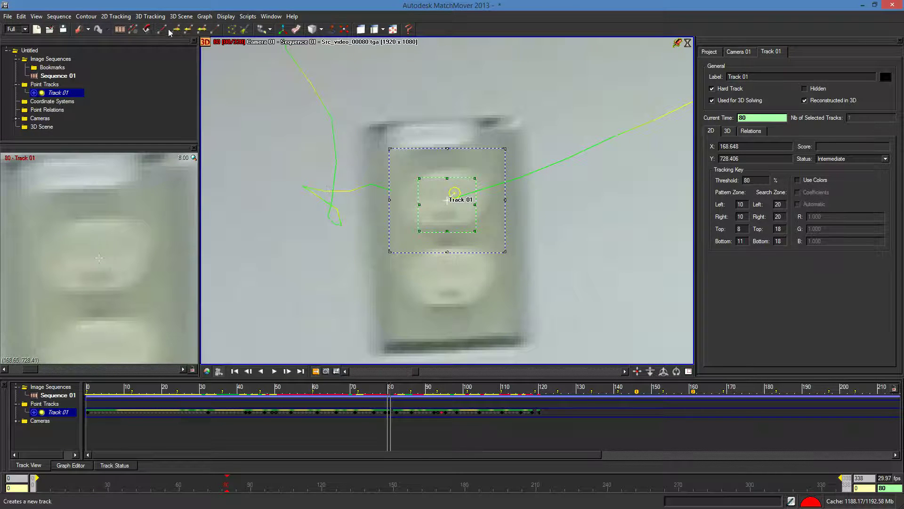
click(202, 30)
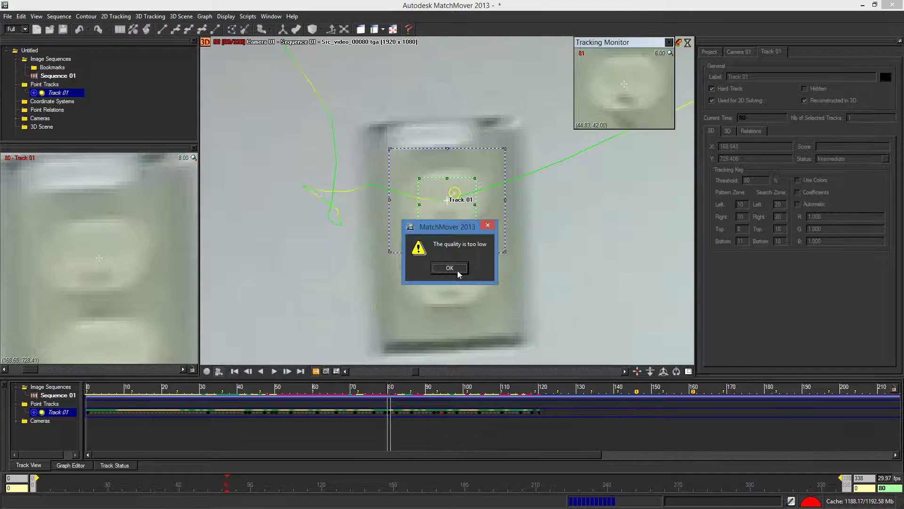
click(457, 270)
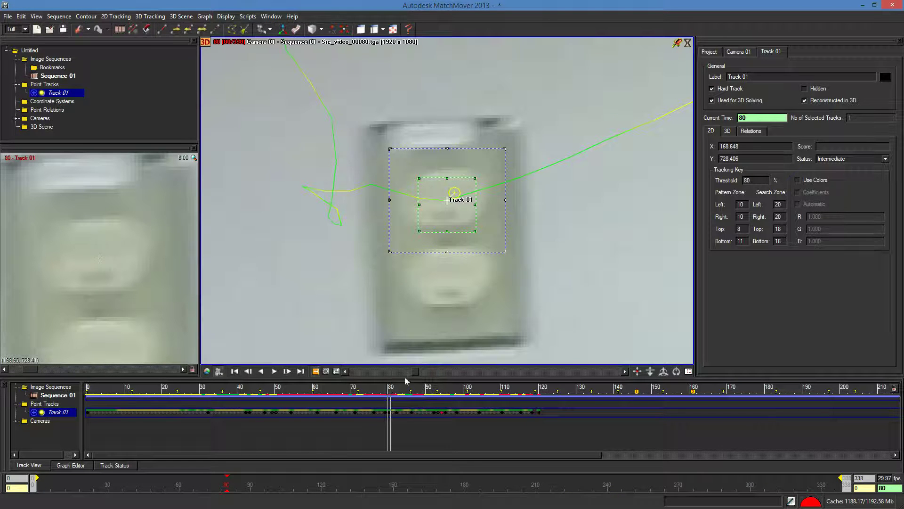
Play the sequence from frame 0 and scrub through frames 90 to 93 to check Track 01 against the upper socket
drag(413, 372, 316, 370)
drag(414, 374, 351, 373)
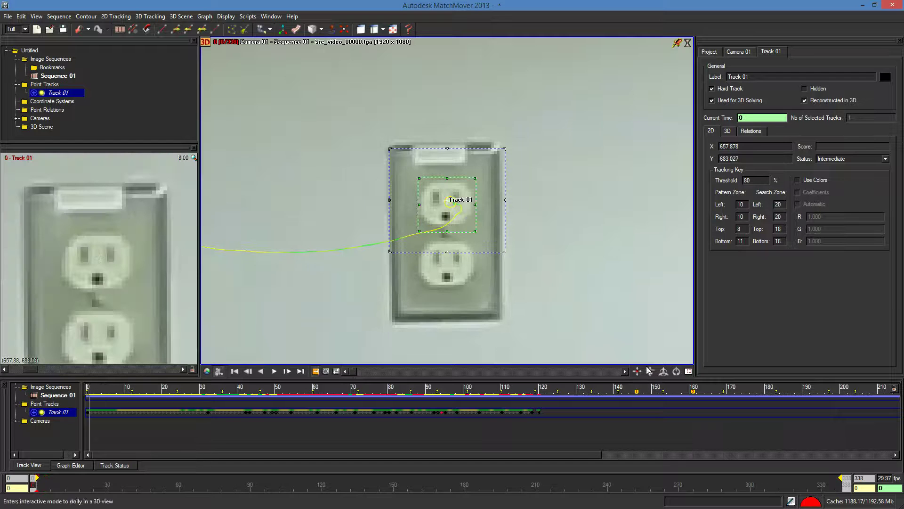
click(275, 373)
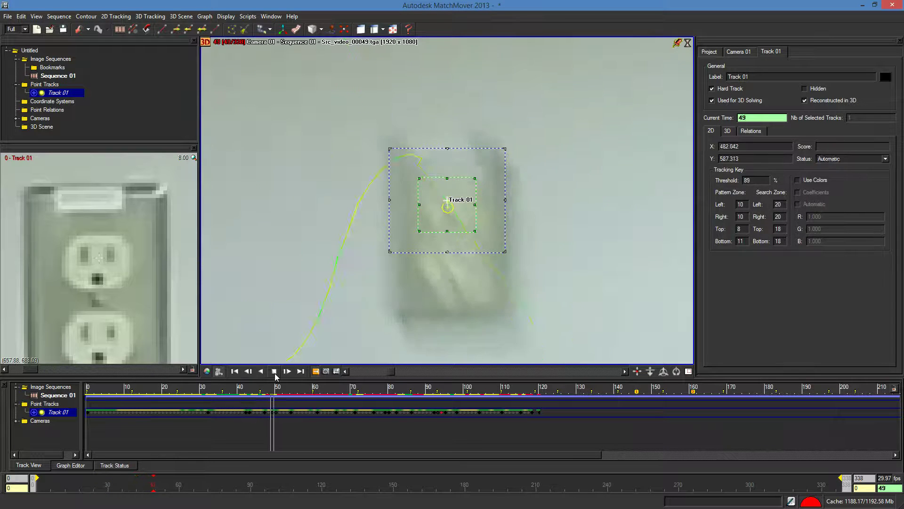
click(274, 371)
drag(395, 375, 424, 369)
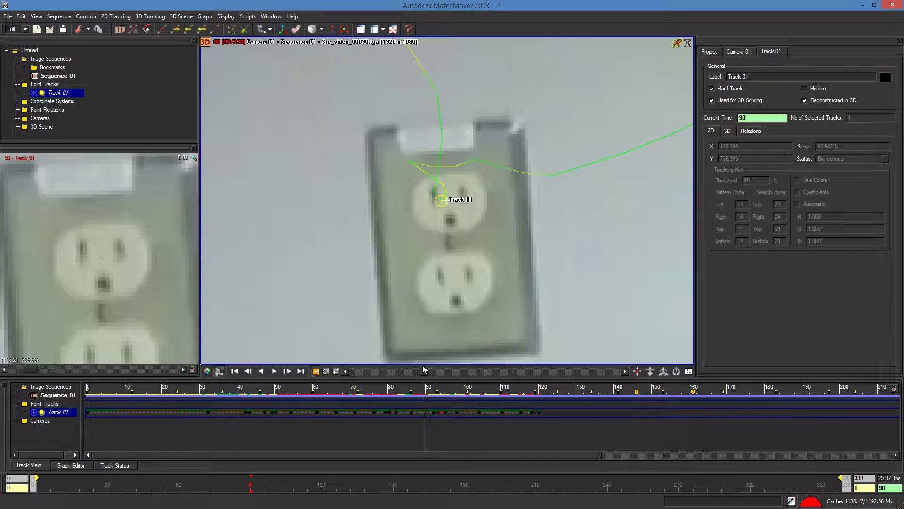
drag(423, 369, 425, 367)
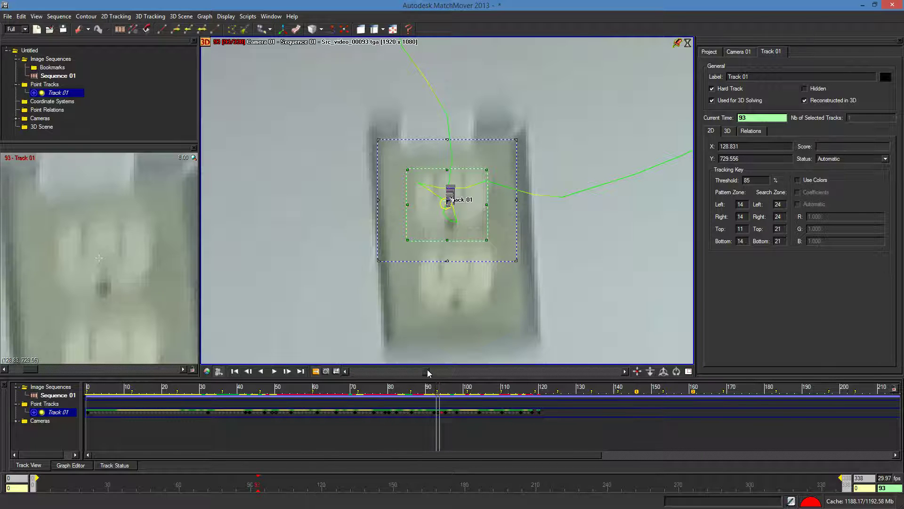
Place Track 01 on the upper socket's centre at frame 119 and rerun bidirectional tracking
drag(428, 369, 450, 381)
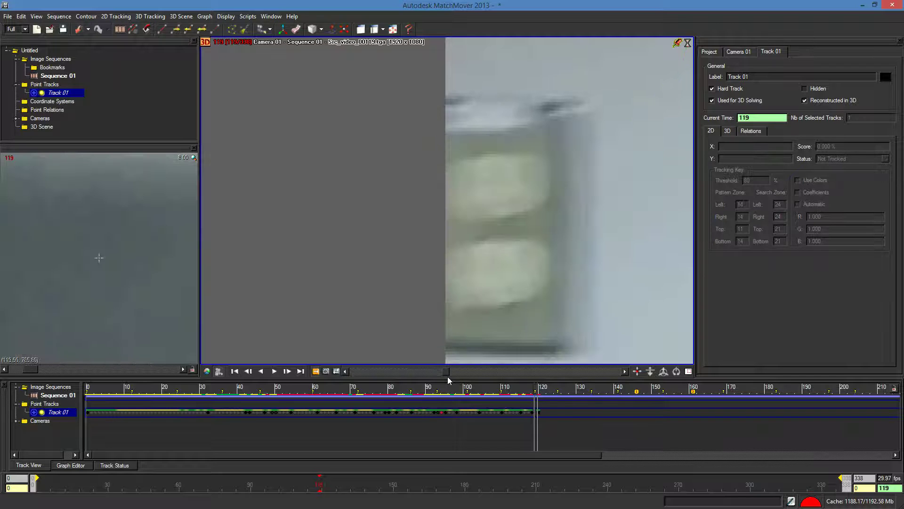
click(202, 29)
click(450, 267)
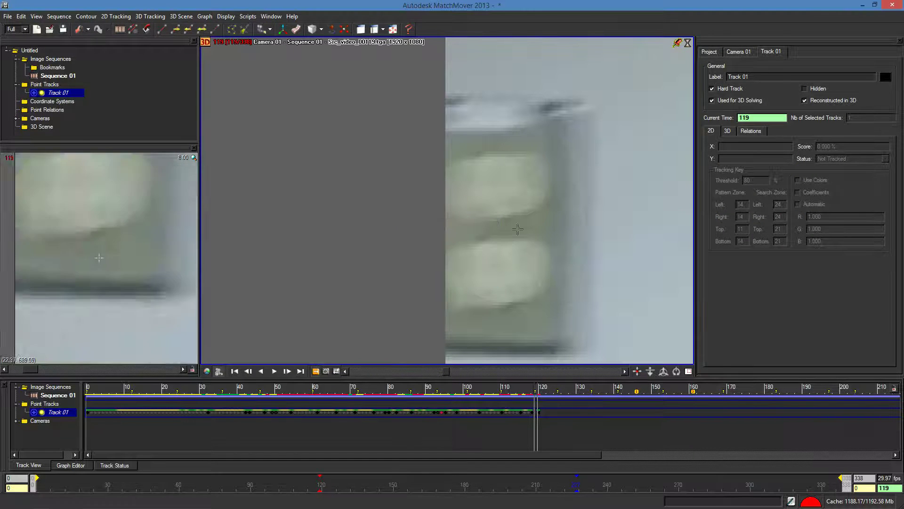
drag(490, 187, 492, 188)
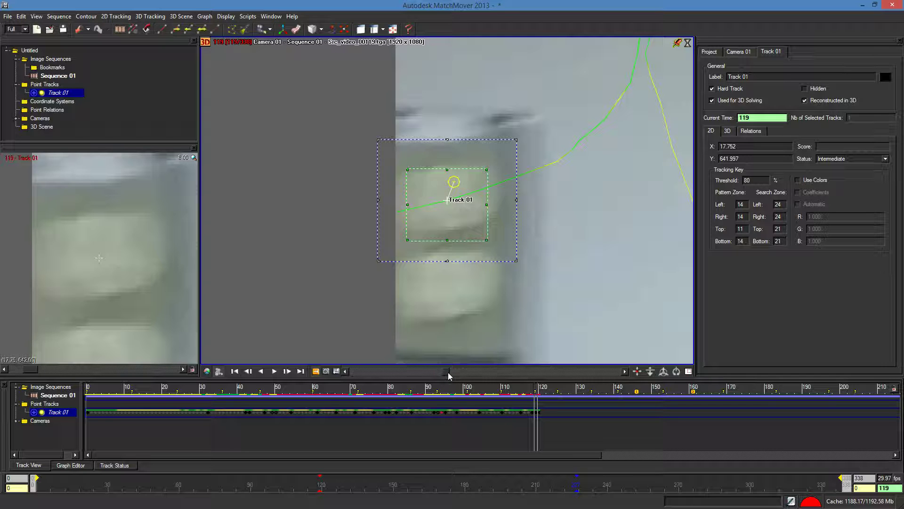
Unlock the camera view from Track 01 and zoom it out to show the full image
drag(448, 372, 219, 366)
click(676, 40)
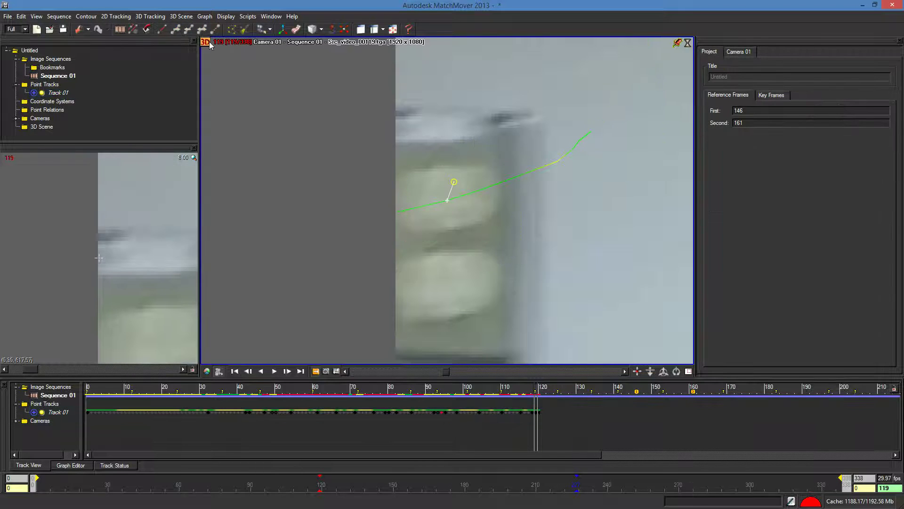
right_click(306, 131)
right_click(202, 42)
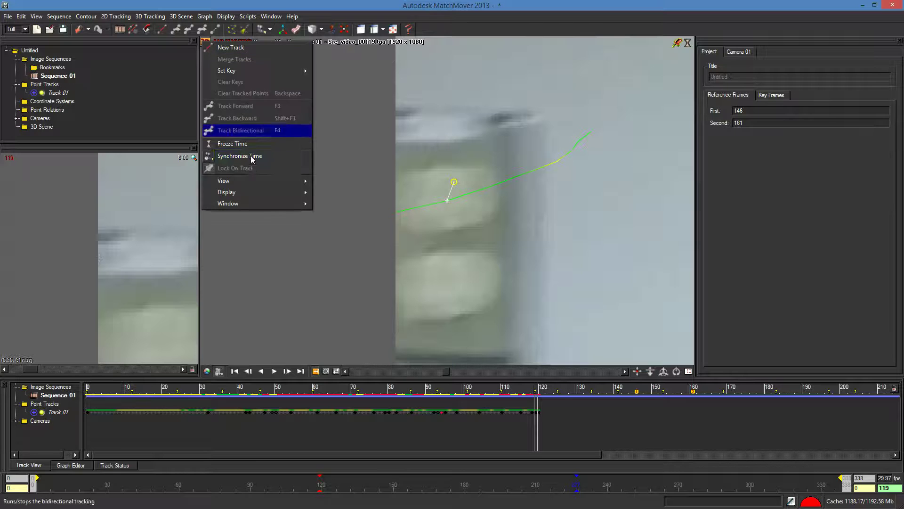
mouse_move(244, 180)
click(375, 183)
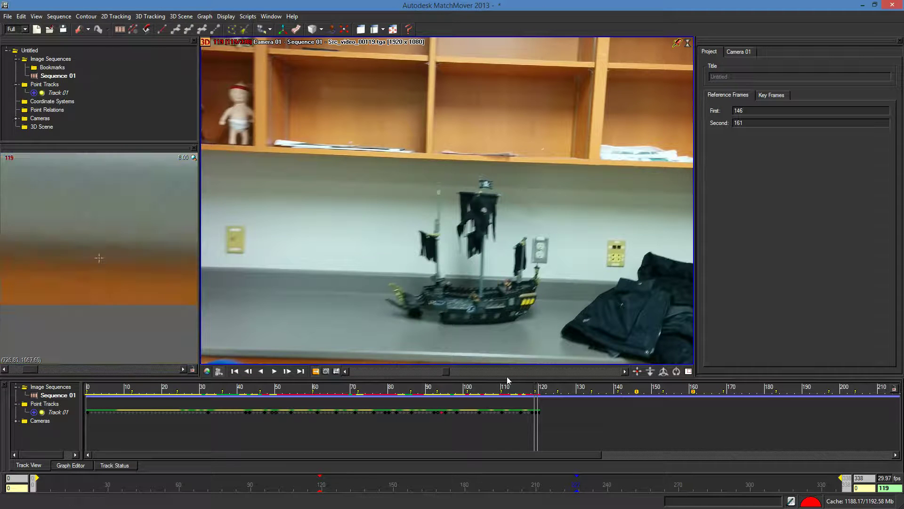
Select Track 01 and scrub between frames 0 and 83 to examine its motion path across the whole image
drag(442, 373, 418, 372)
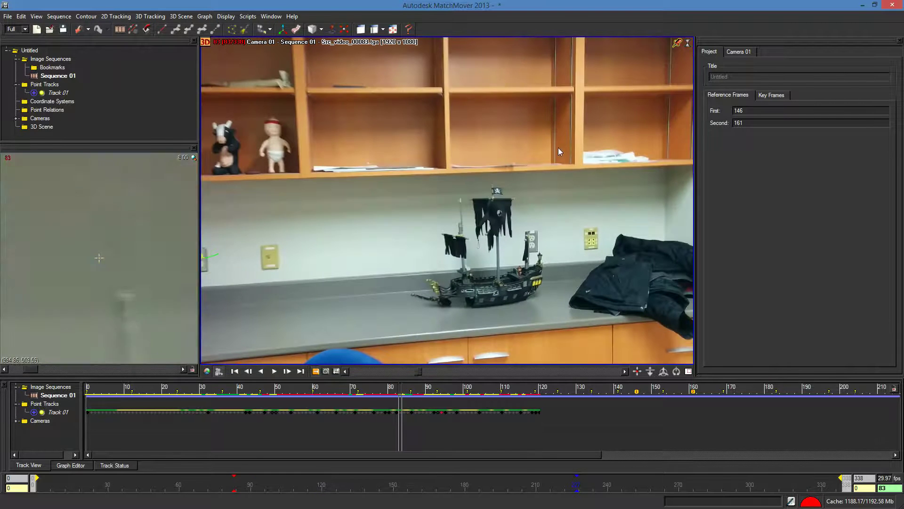
right_drag(487, 208, 483, 161)
click(254, 243)
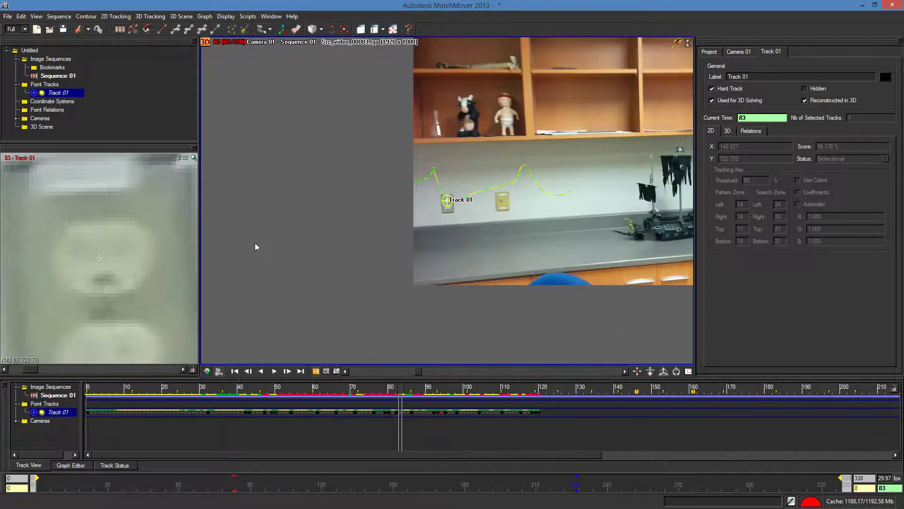
drag(420, 371, 350, 372)
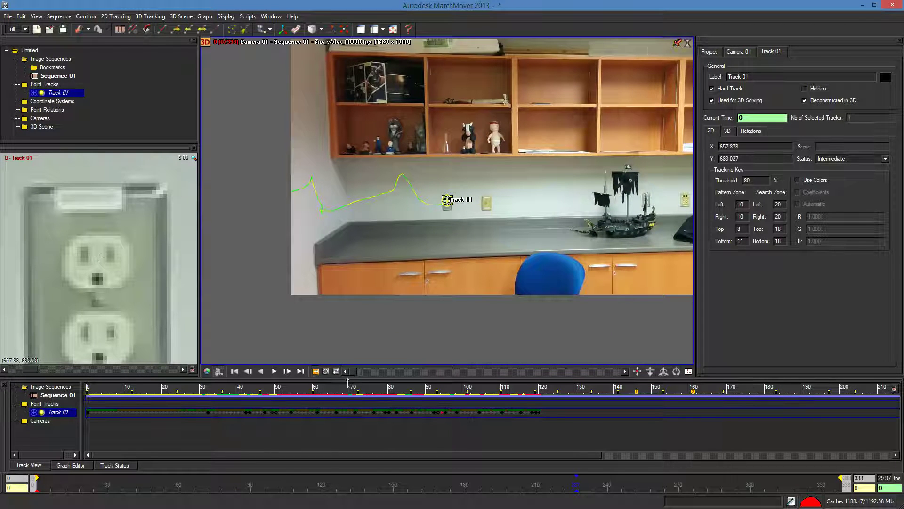
drag(356, 371, 396, 365)
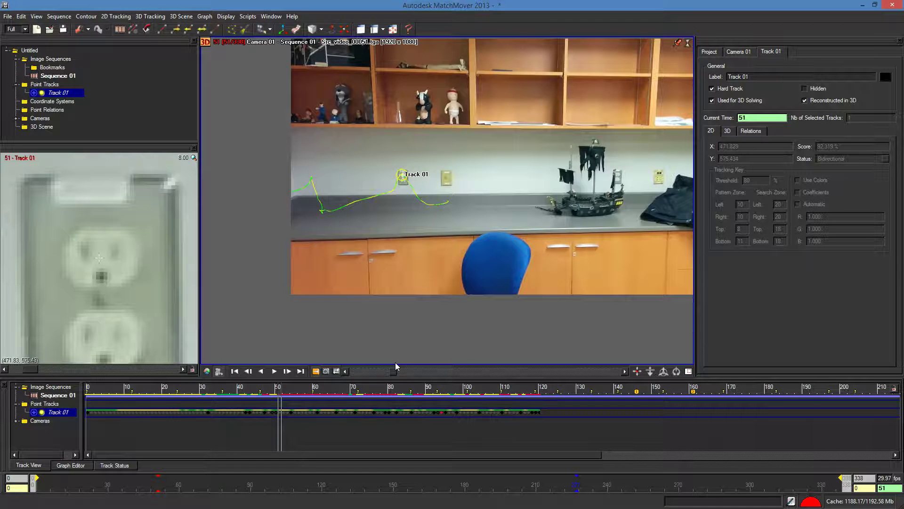
drag(394, 363, 357, 371)
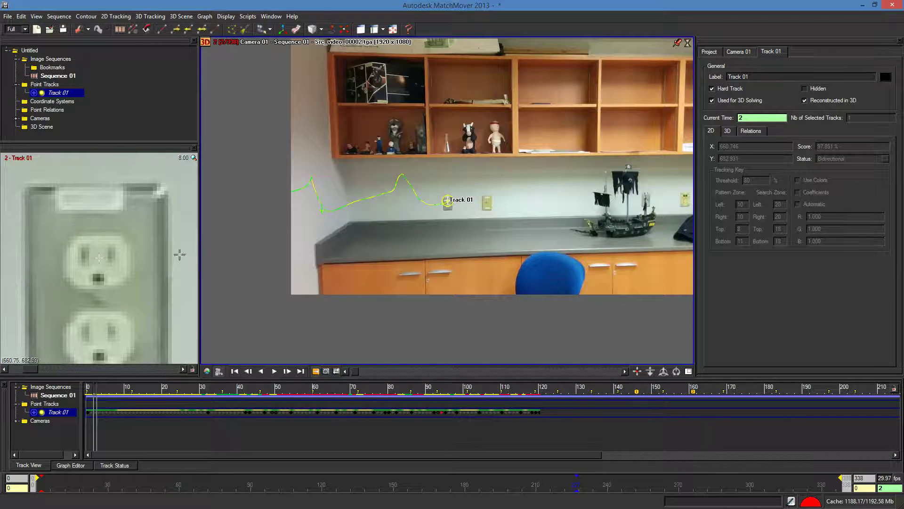
Switch to the web browser showing the 2D Tracking lecture slide on the anatomy of a 2D track
key(alt+Tab)
key(alt+Tab)
key(alt+Tab)
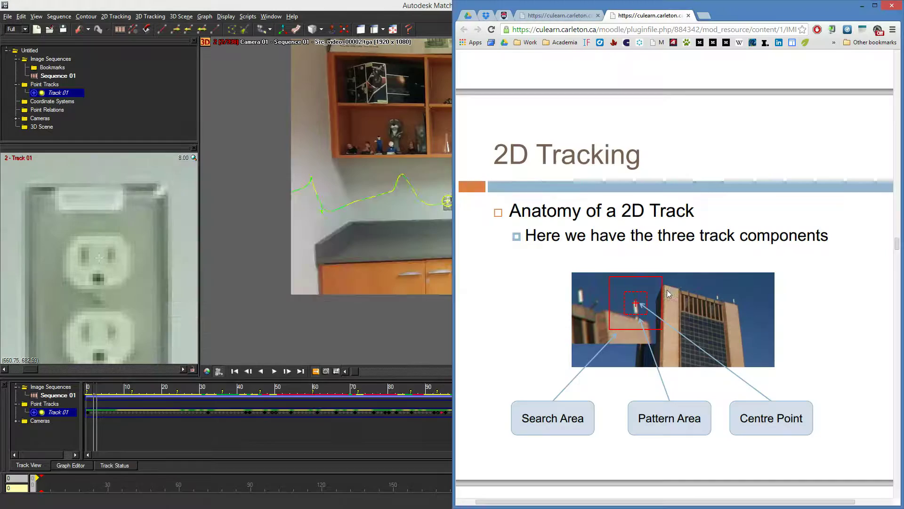
Review the 2D Tracking slides from keyframing through minimum number of tracks, stationary objects, good tracking rules and motion blur
scroll(667, 290, down, 12)
scroll(653, 306, down, 20)
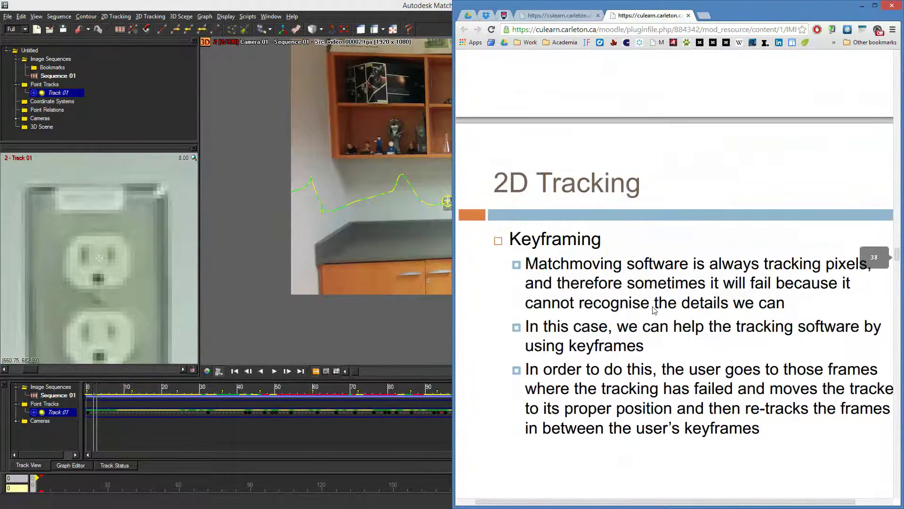
scroll(648, 318, down, 10)
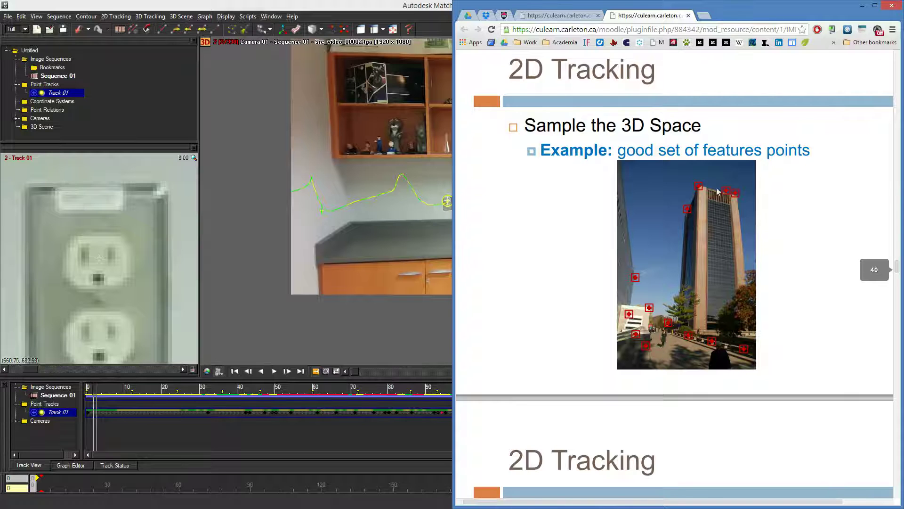
scroll(729, 282, down, 4)
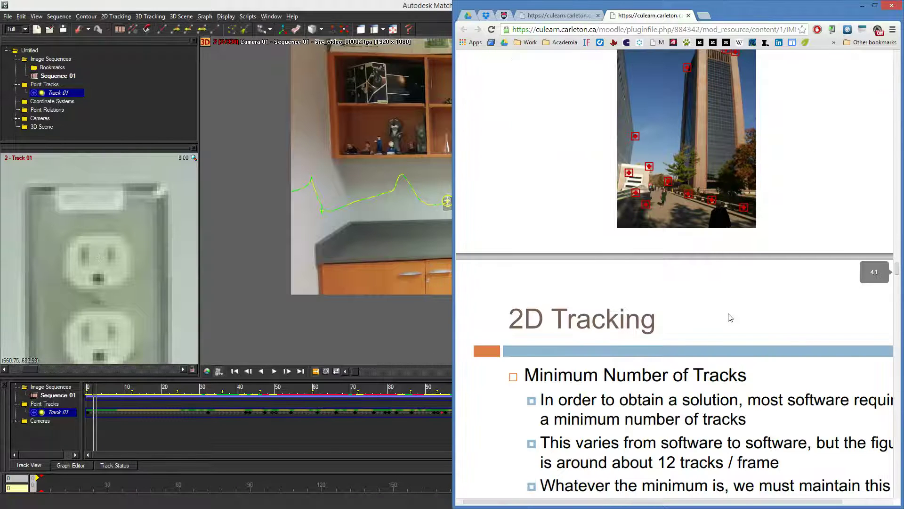
scroll(730, 316, down, 3)
scroll(743, 324, down, 2)
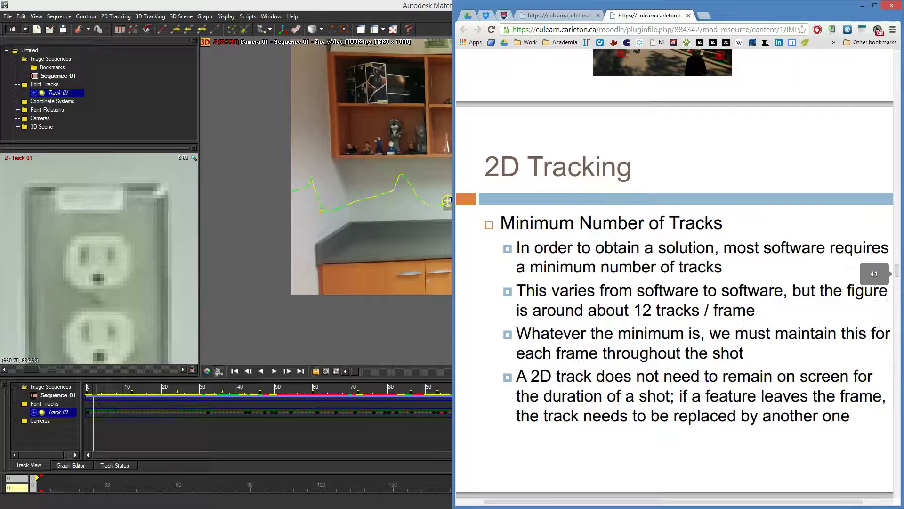
scroll(742, 324, down, 15)
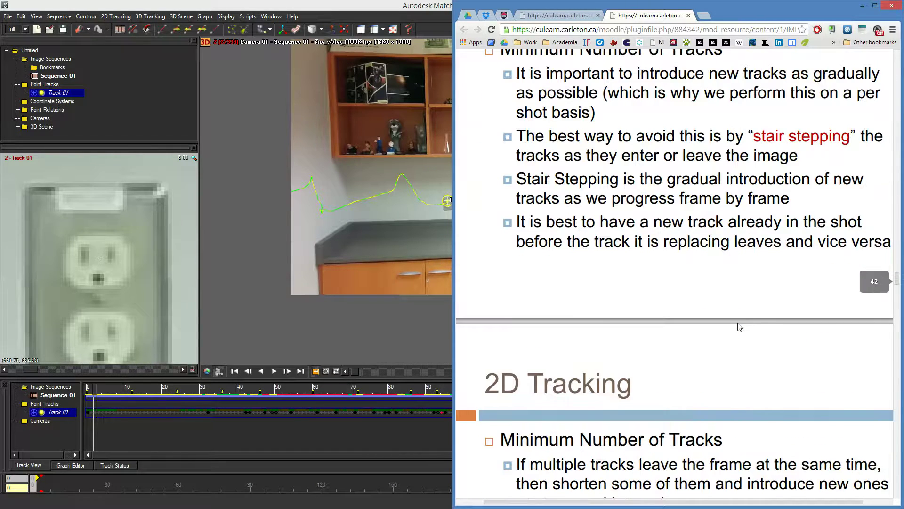
scroll(739, 326, down, 6)
scroll(738, 326, down, 20)
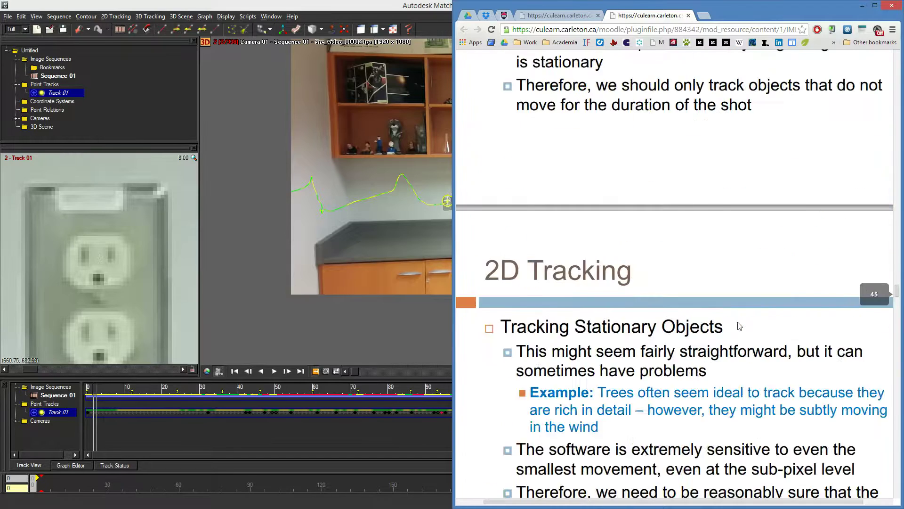
scroll(740, 325, down, 8)
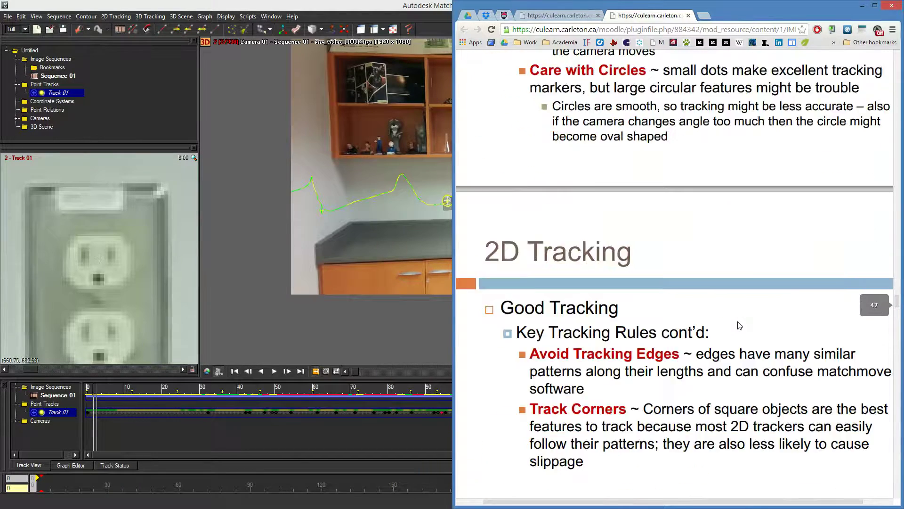
scroll(739, 325, down, 15)
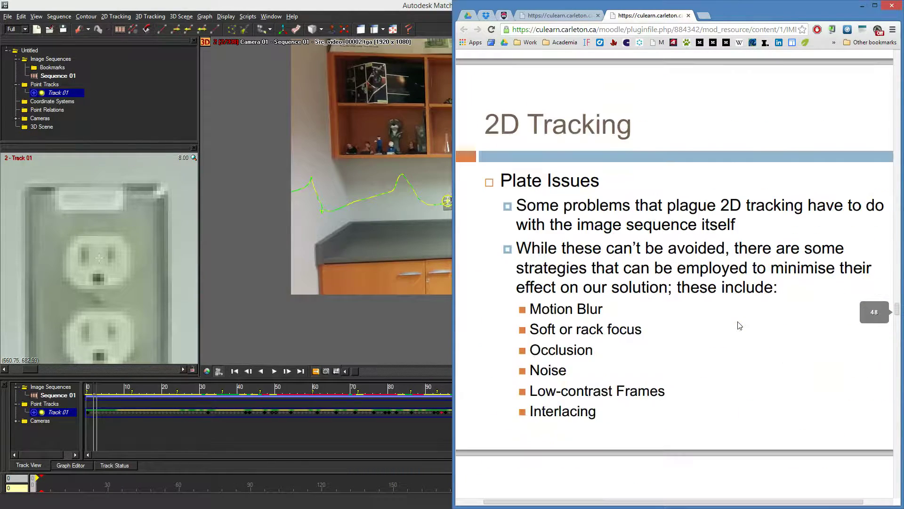
scroll(738, 325, down, 9)
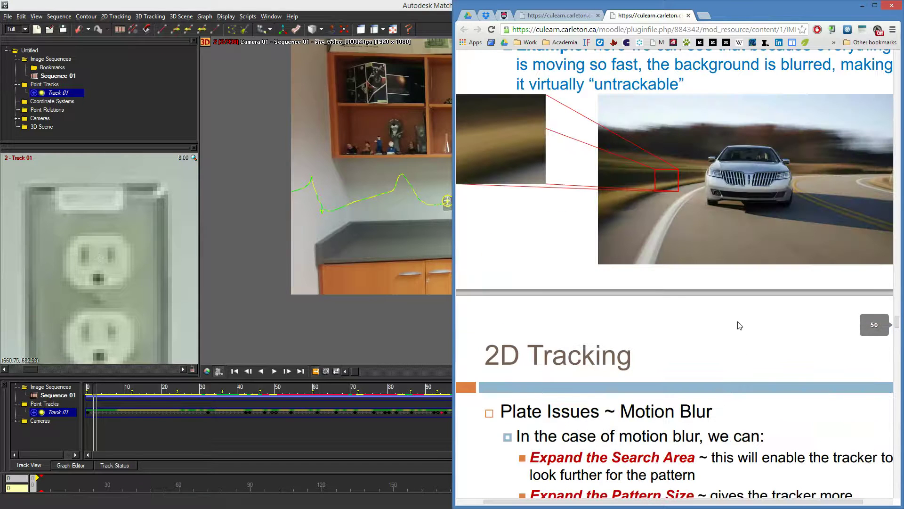
Switch back to MatchMover and inspect Track 01's motion path from the outlet at frame 2
click(354, 324)
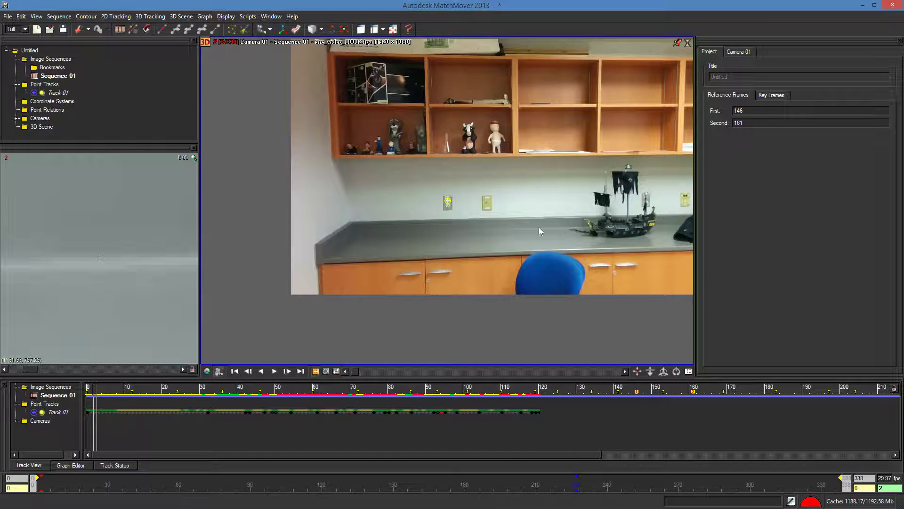
click(448, 203)
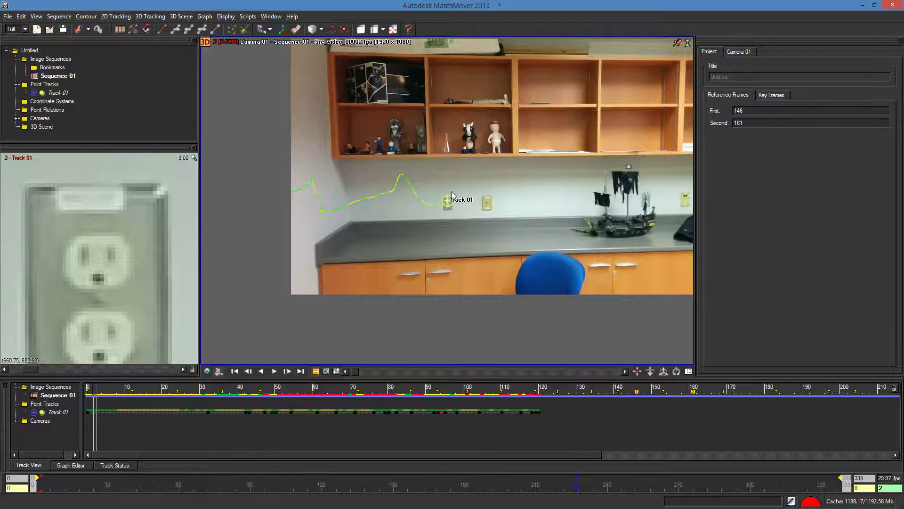
click(529, 221)
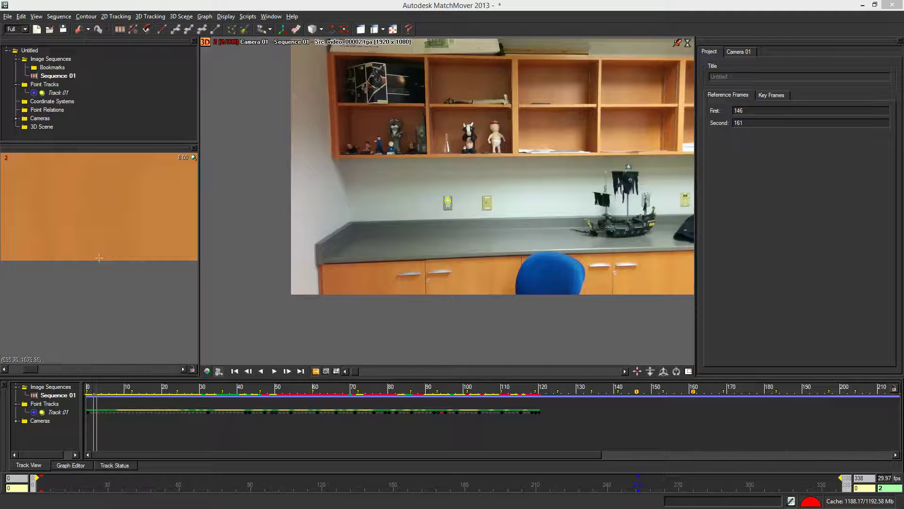
click(449, 203)
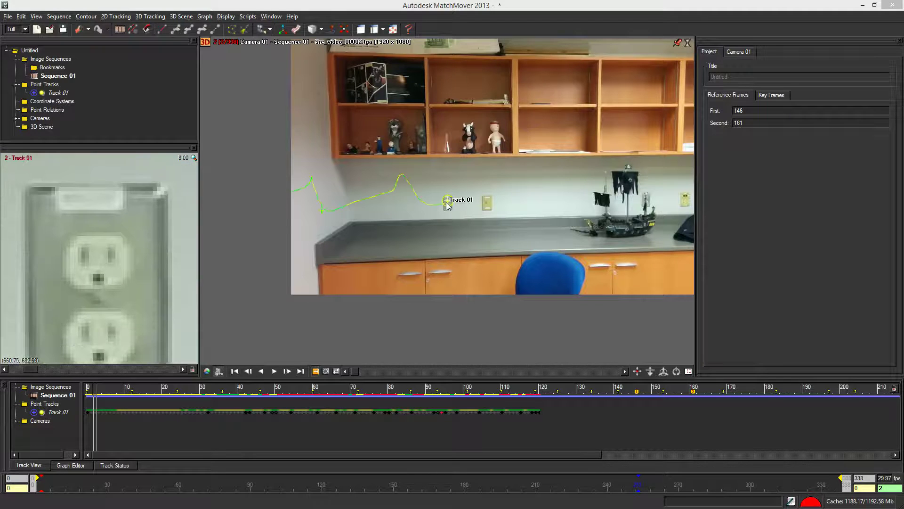
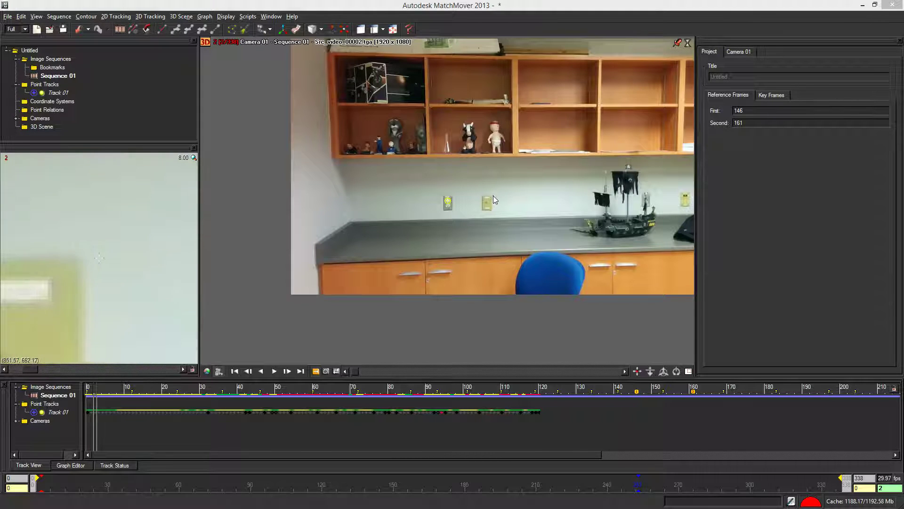
Show the multi-view layout and return to a single enlarged camera view
click(493, 198)
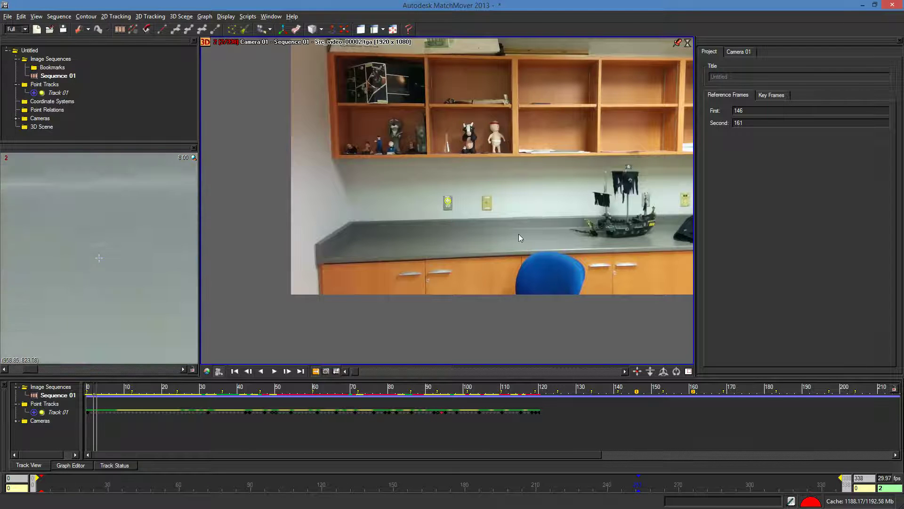
key(space)
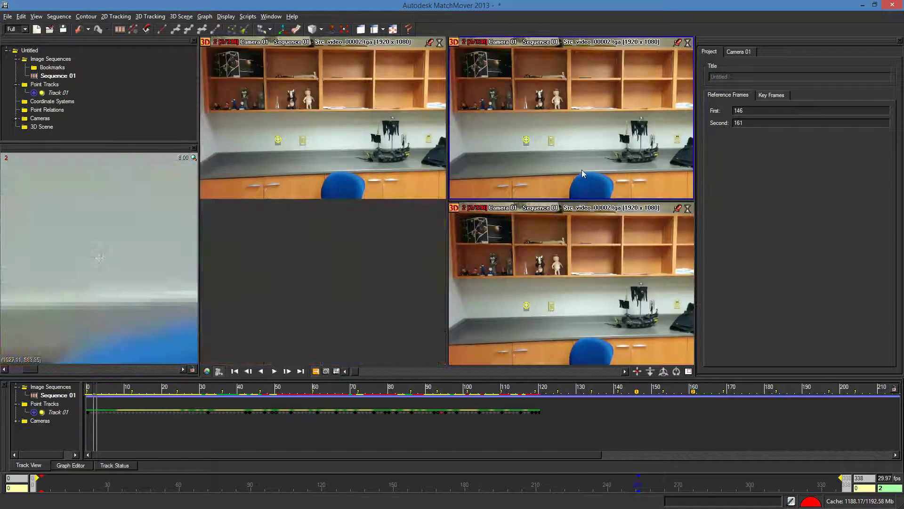
key(space)
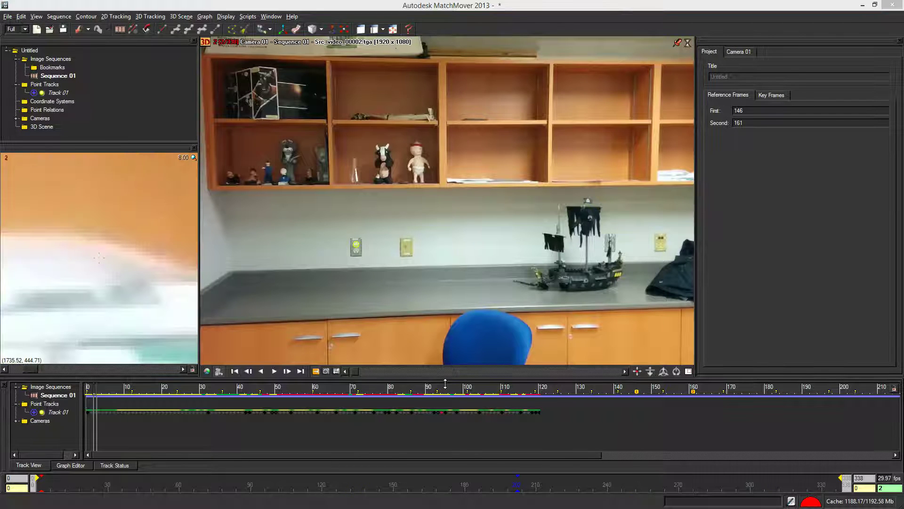
click(355, 246)
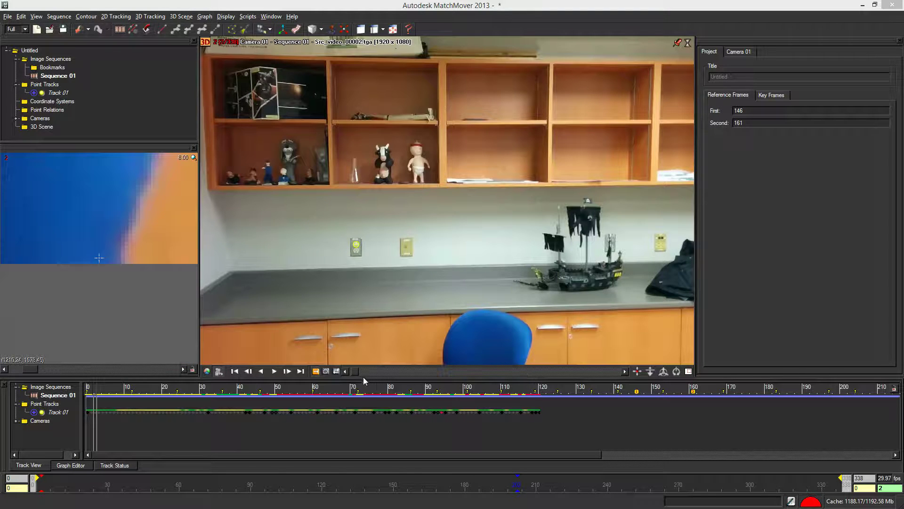
Fit the full image in the camera view and go to frame 151, where the first outlet is back in shot
drag(356, 373, 482, 359)
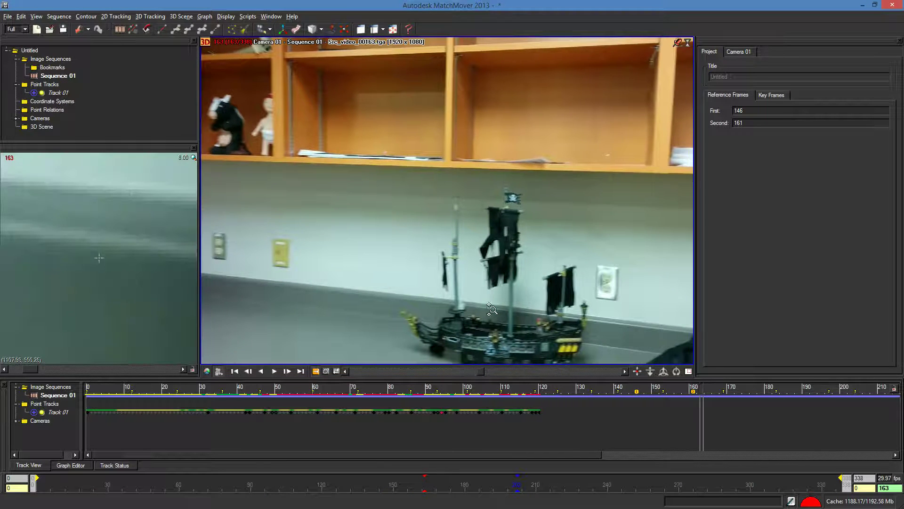
right_drag(489, 280, 488, 274)
drag(479, 373, 468, 373)
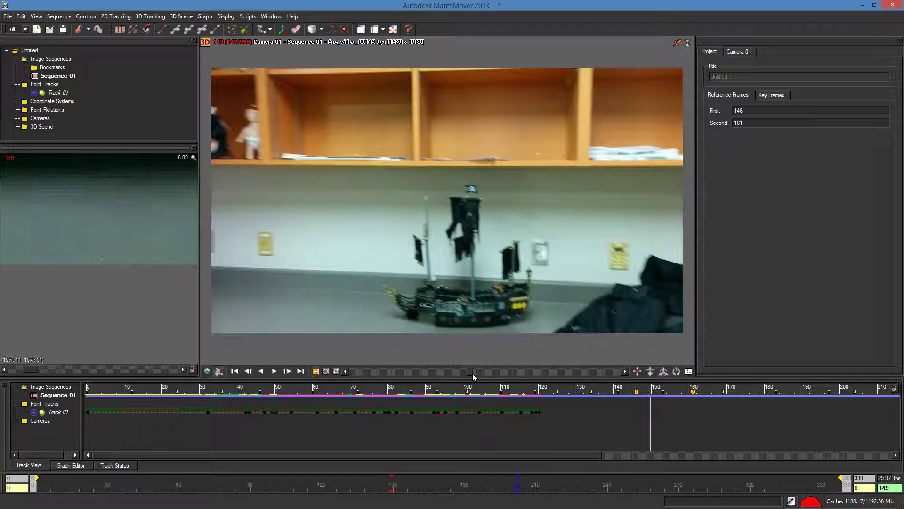
drag(473, 373, 474, 373)
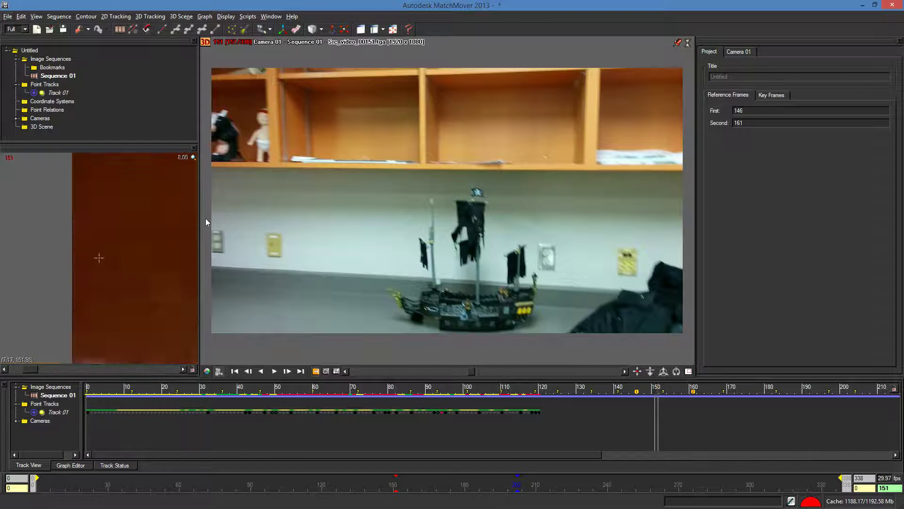
Select Track 01 and place a keyframe on the upper socket of the outlet at the image's edge at frame 151
right_click(213, 239)
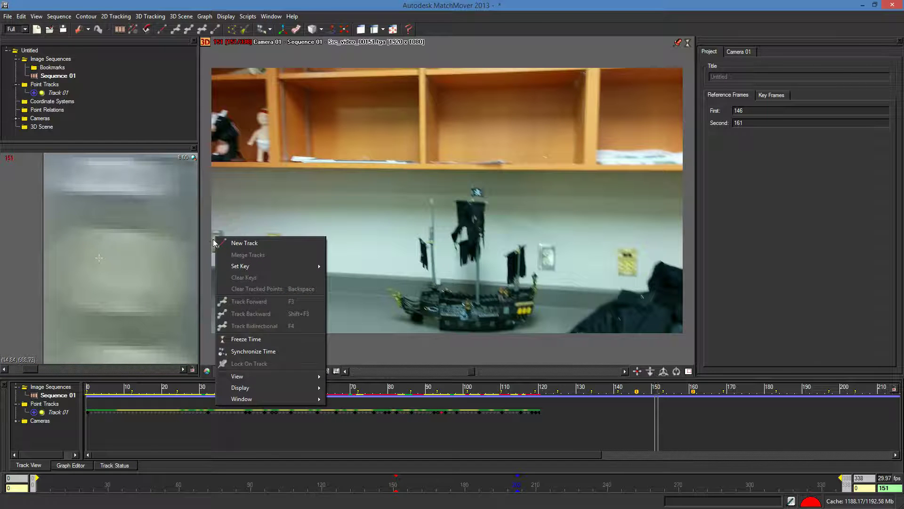
click(210, 239)
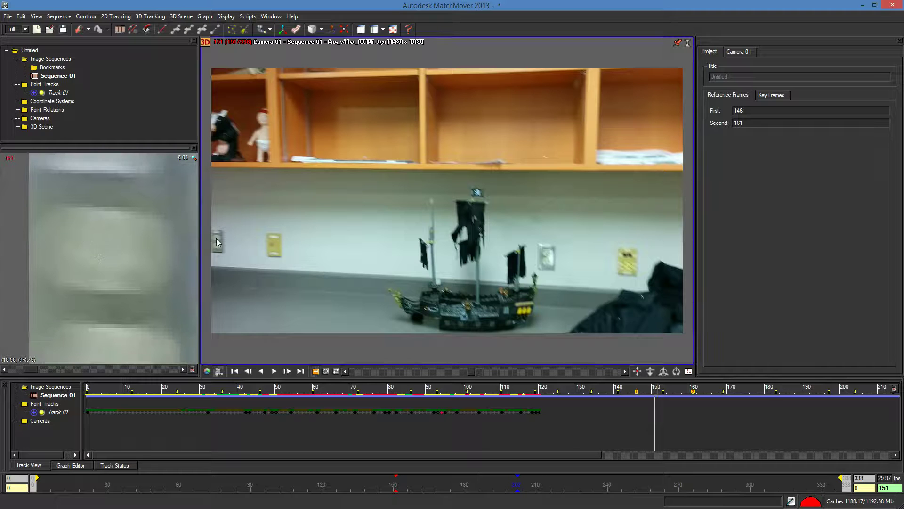
click(66, 412)
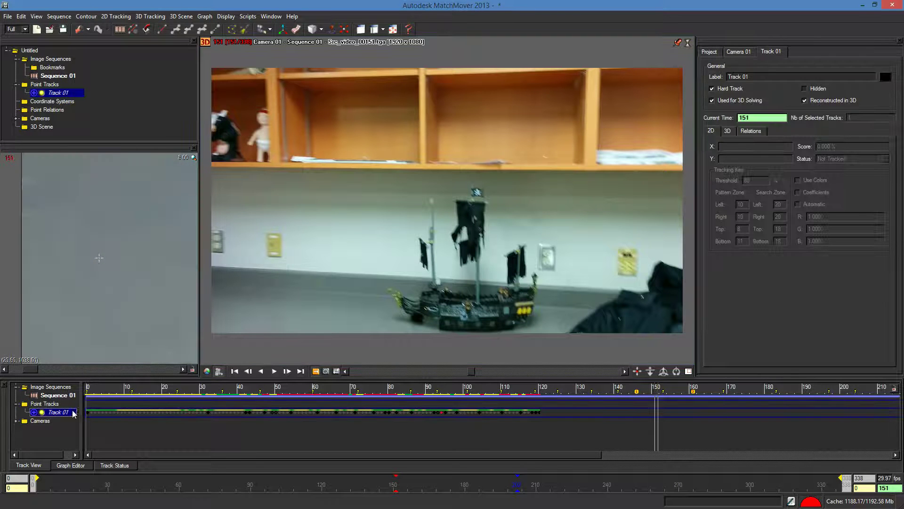
click(216, 238)
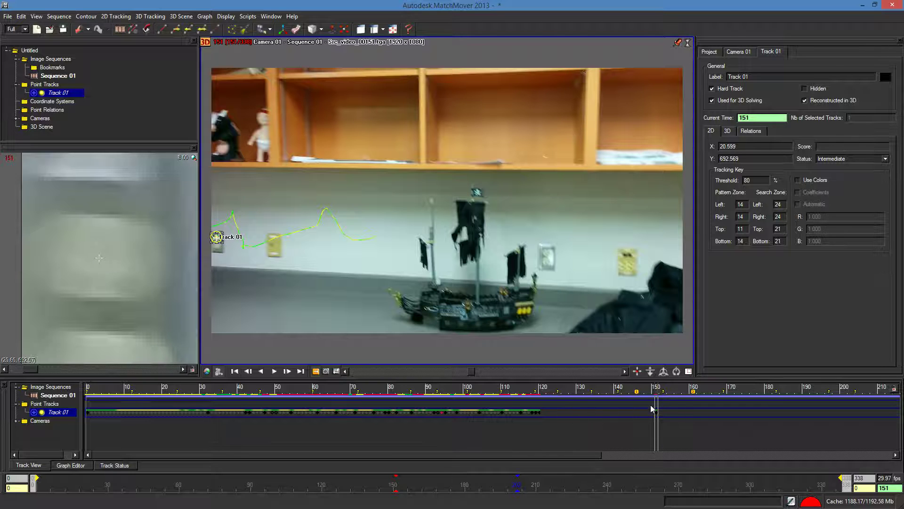
Set the status of Track 01's key at frame 151 to Begin and track it forward
click(887, 161)
click(888, 160)
click(876, 172)
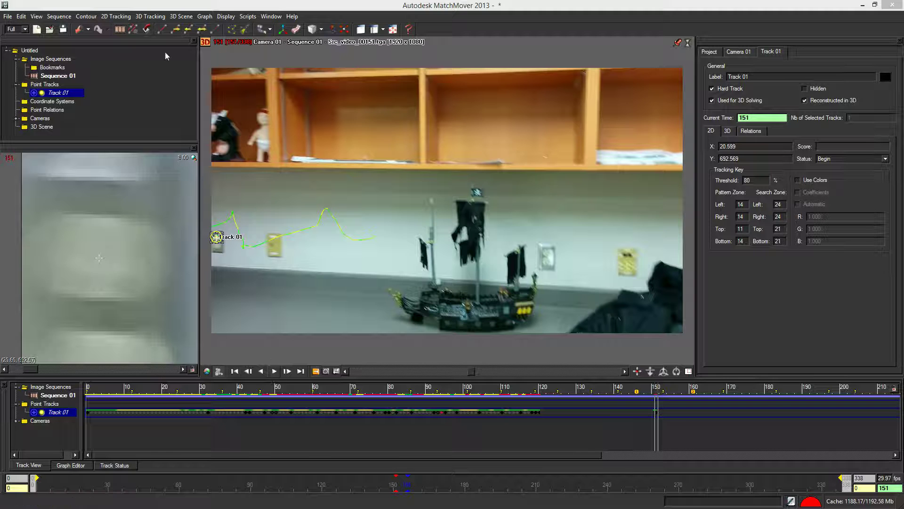
click(181, 30)
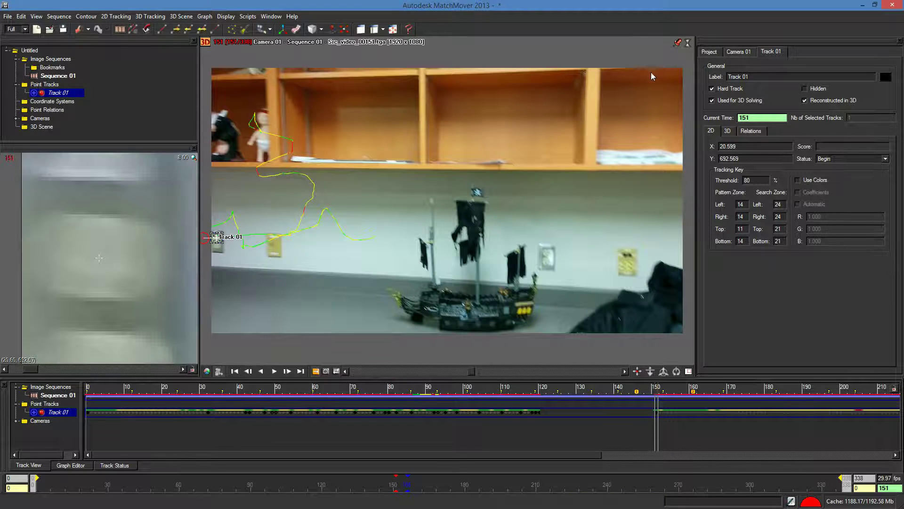
Lock the camera view on Track 01 and zoom in on the outlet
click(678, 43)
click(677, 42)
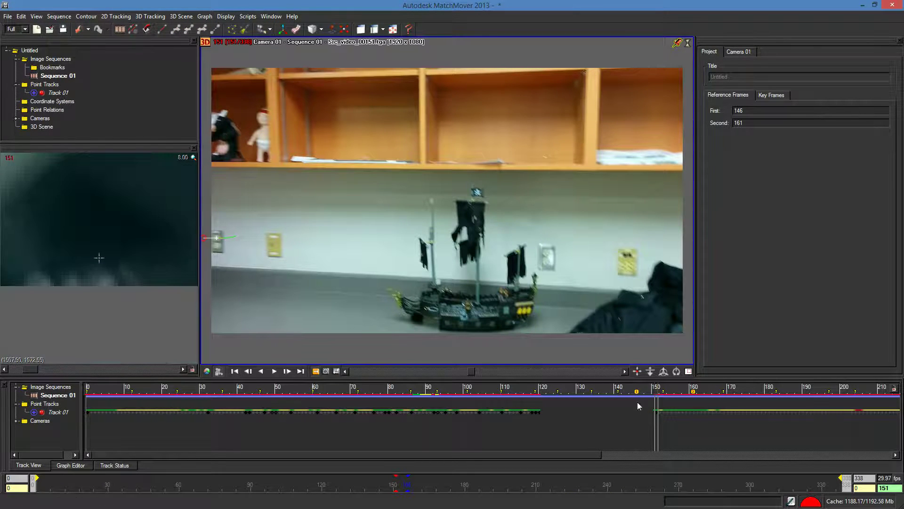
click(58, 412)
right_drag(431, 242, 466, 273)
key(F3)
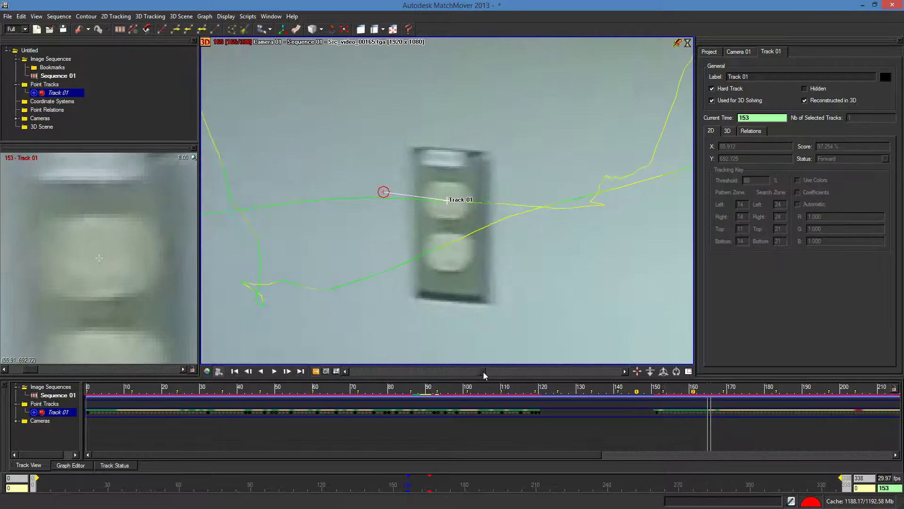
Place Track 01 keyframes on the upper socket's centre at frames 281 and 280
drag(493, 372, 574, 371)
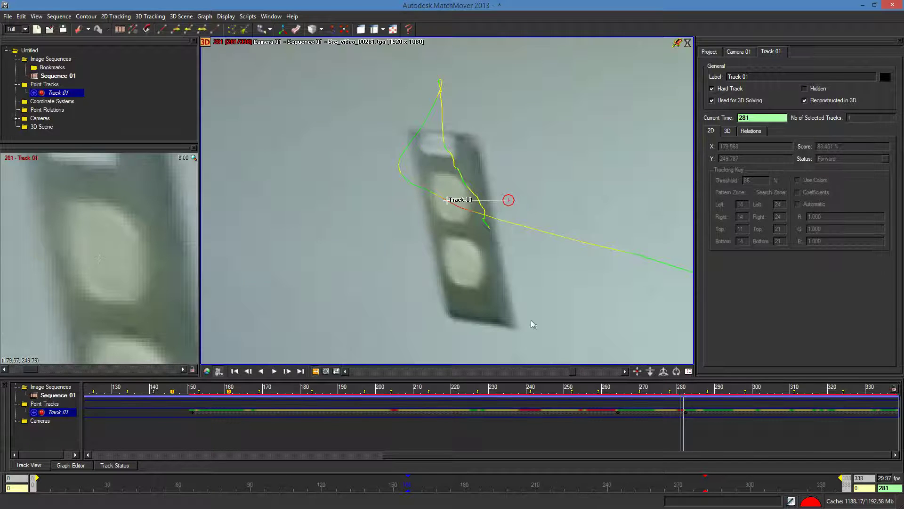
click(447, 200)
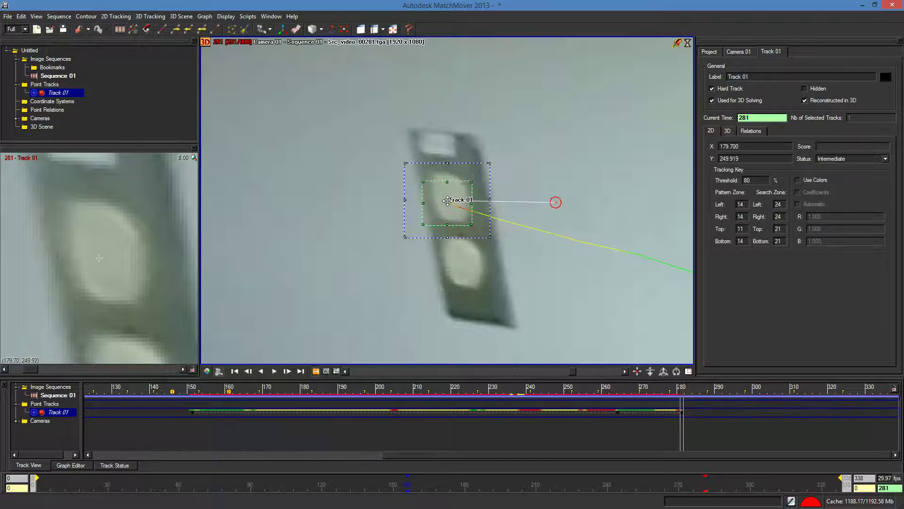
drag(447, 200, 447, 201)
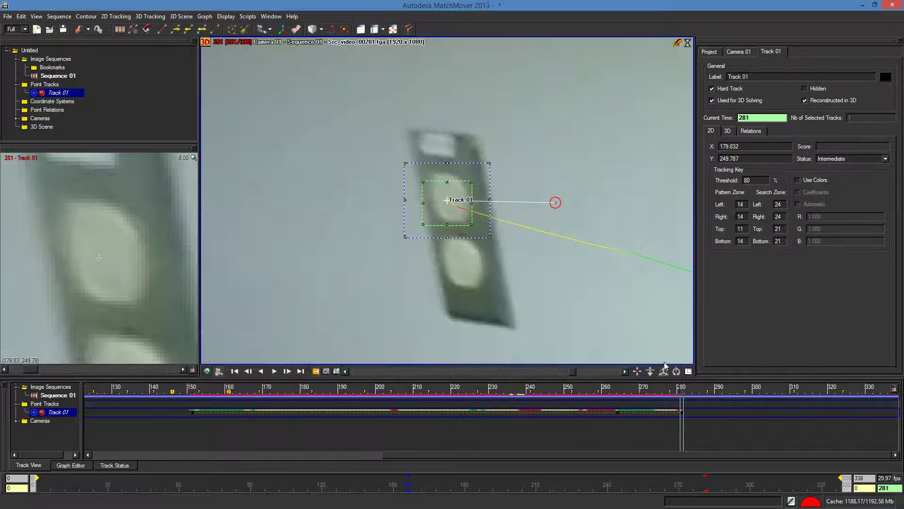
click(261, 372)
drag(447, 202, 447, 200)
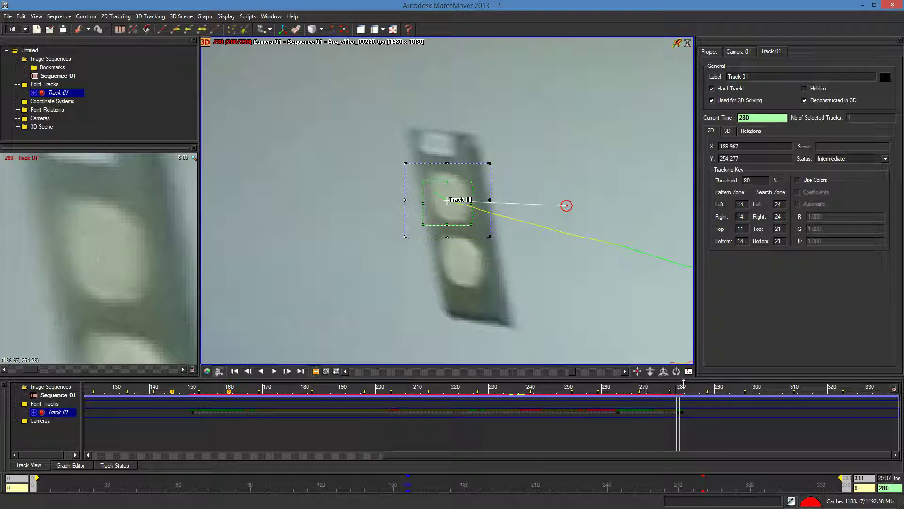
Place Track 01 keyframes on the centre of the outlet's upper socket at frames 260 and 255
drag(568, 372, 557, 373)
drag(446, 200, 446, 199)
drag(558, 373, 552, 376)
drag(447, 201, 446, 200)
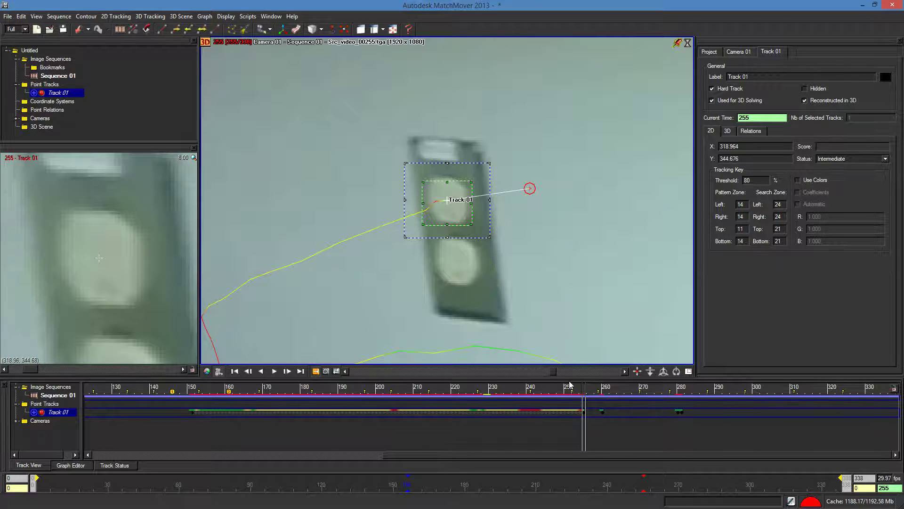
Step back through the blurred frames and correct Track 01 with keyframes on the upper socket at frames 241 and 238
click(258, 371)
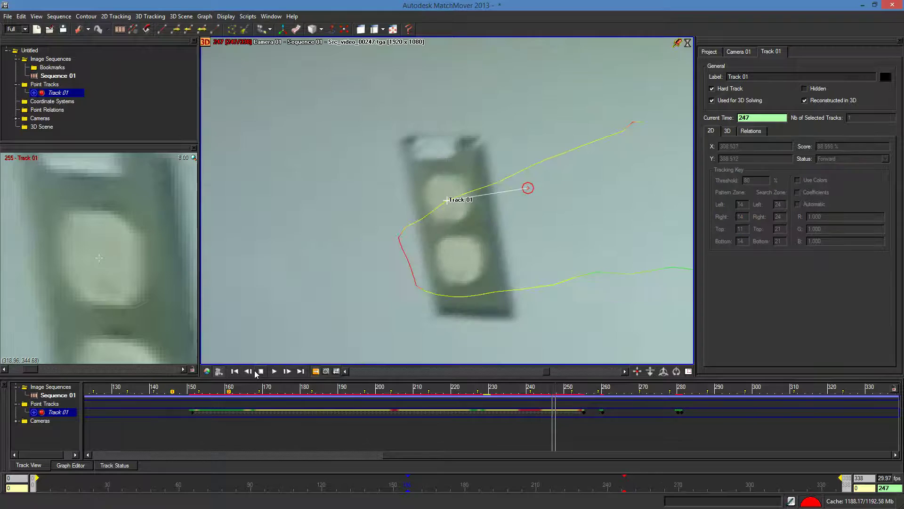
click(262, 372)
click(445, 199)
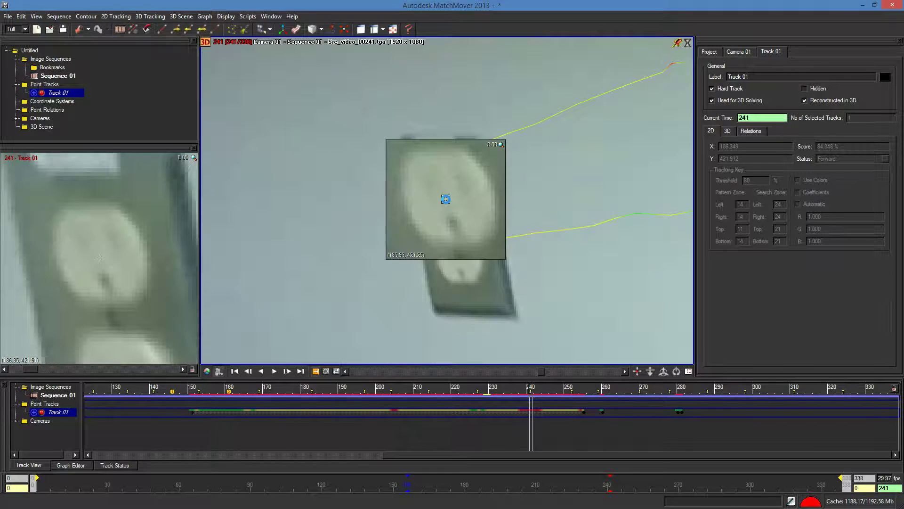
click(528, 368)
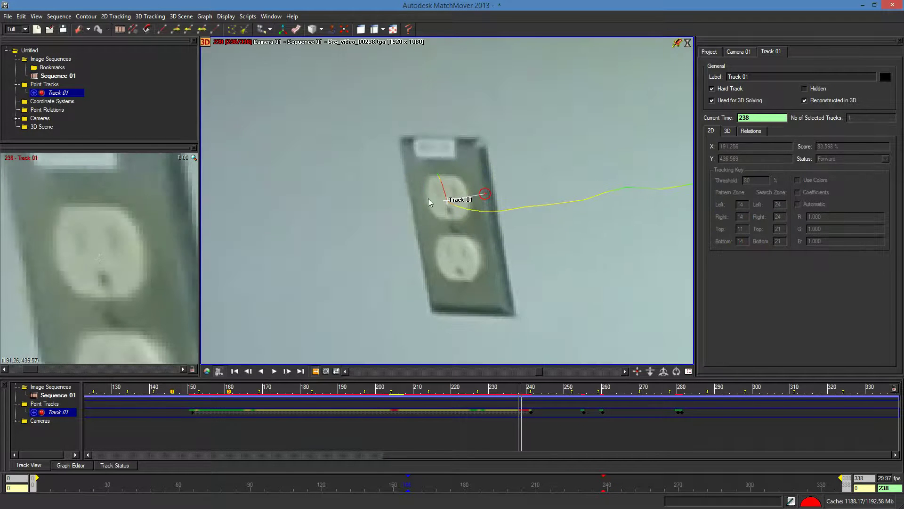
click(446, 201)
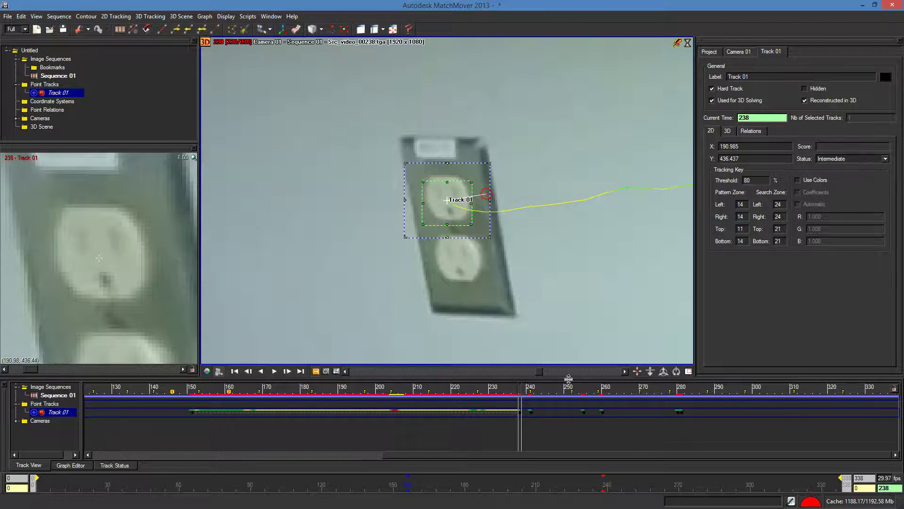
Place a Track 01 keyframe on the blurred upper socket's centre at frame 232
key(Left)
key(Left)
key(Left)
key(Left)
key(Left)
key(Left)
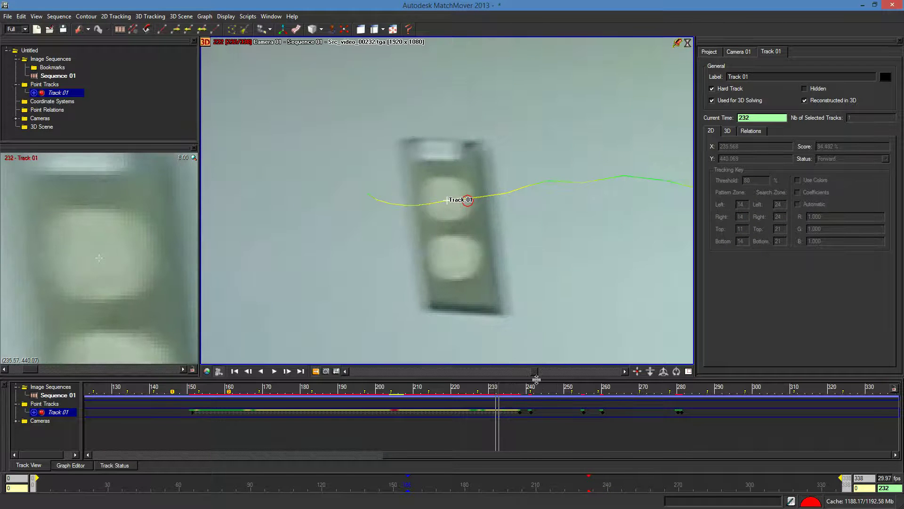
click(446, 202)
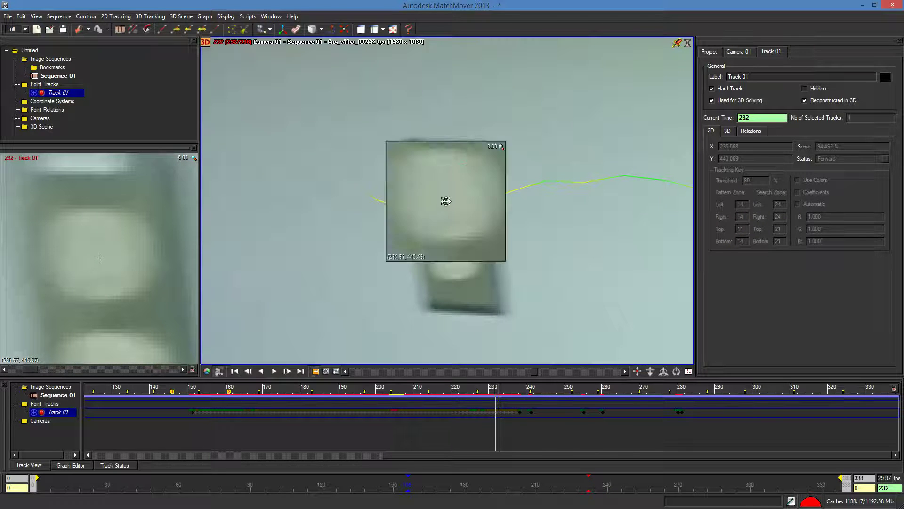
Place a Track 01 keyframe on the upper socket at frame 204 and track the point bidirectionally
drag(532, 373, 511, 371)
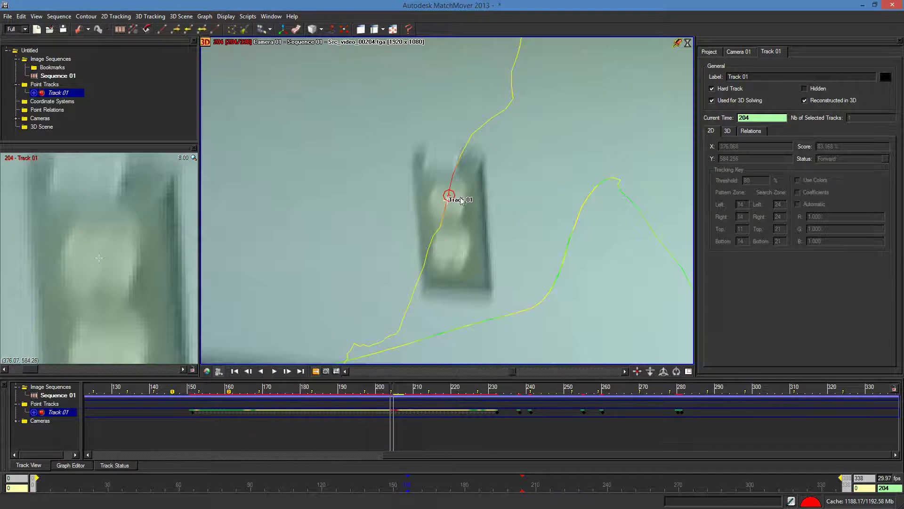
drag(446, 200, 446, 200)
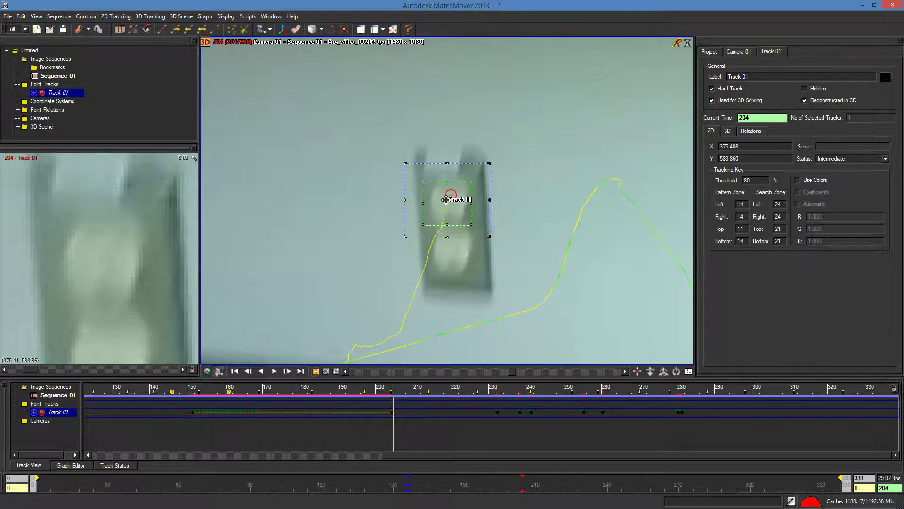
click(203, 30)
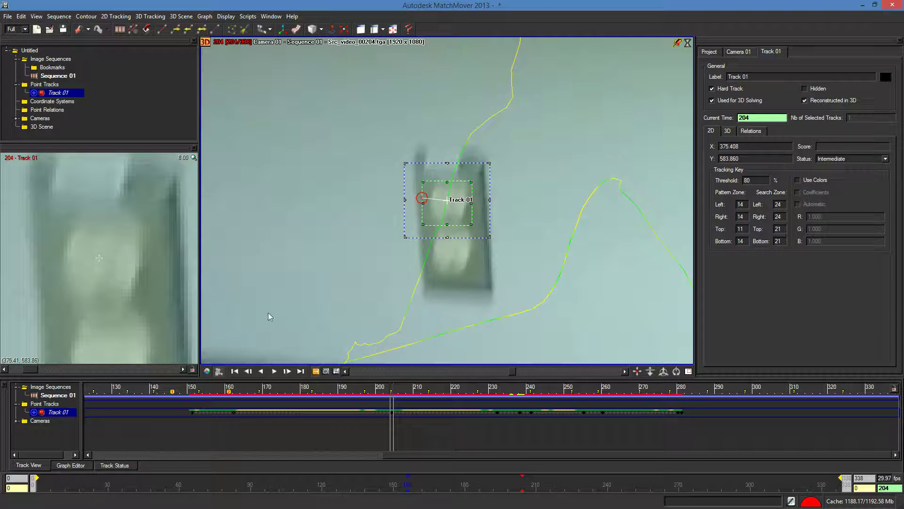
Check the corrected track up to its keyframe at frame 281 and track Track 01 forward from there
drag(515, 372, 561, 381)
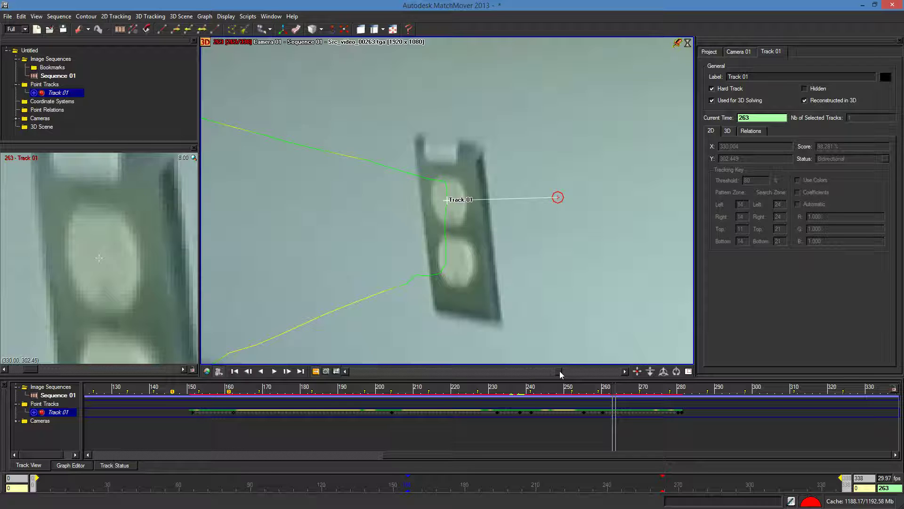
mouse_move(560, 371)
mouse_down()
mouse_move(585, 371)
mouse_move(574, 374)
mouse_up()
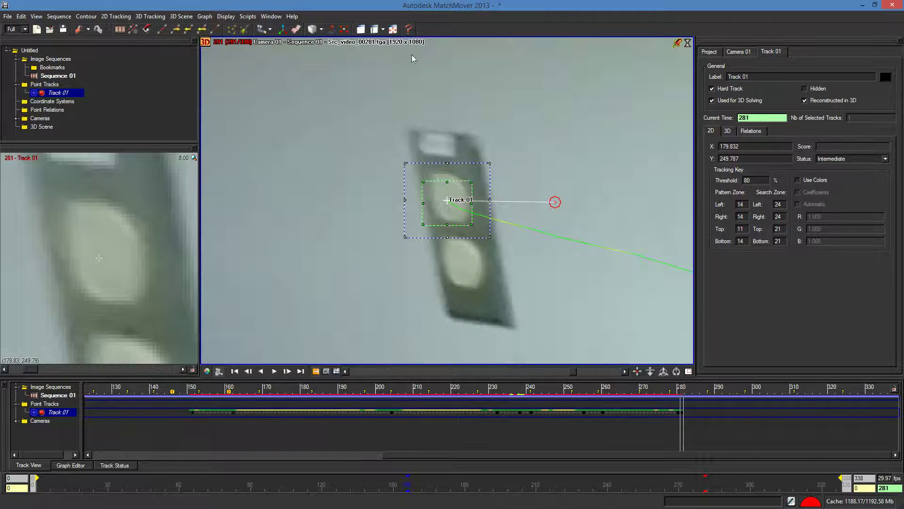
click(177, 29)
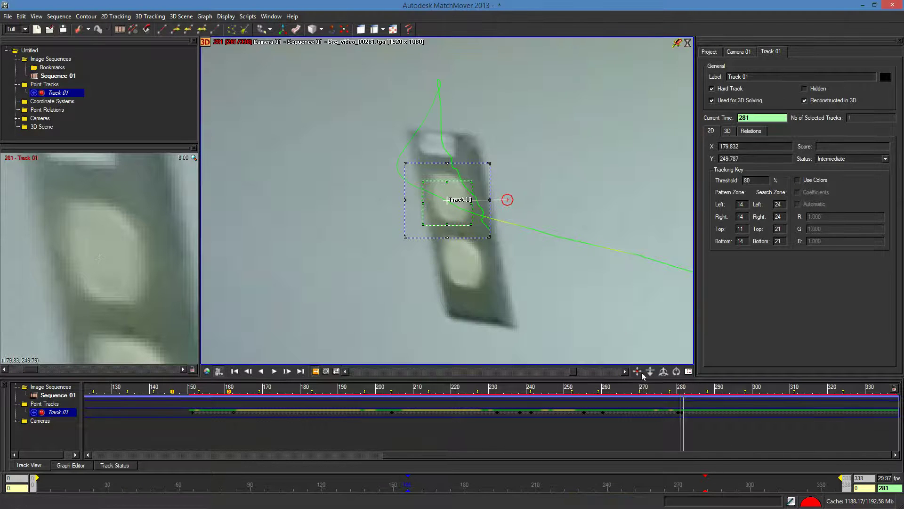
Examine how well Track 01 stays on the outlet's upper socket throughout the sequence
drag(573, 372, 733, 388)
drag(571, 381, 531, 388)
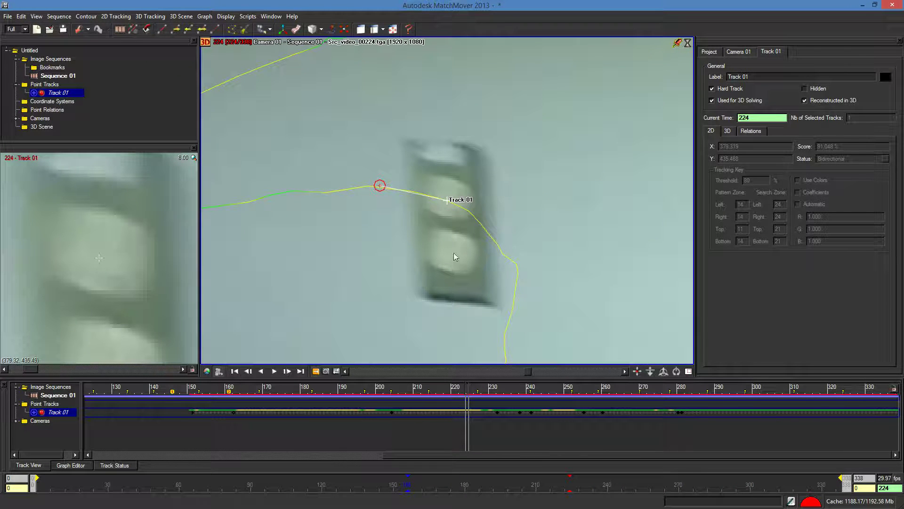
drag(521, 373, 358, 372)
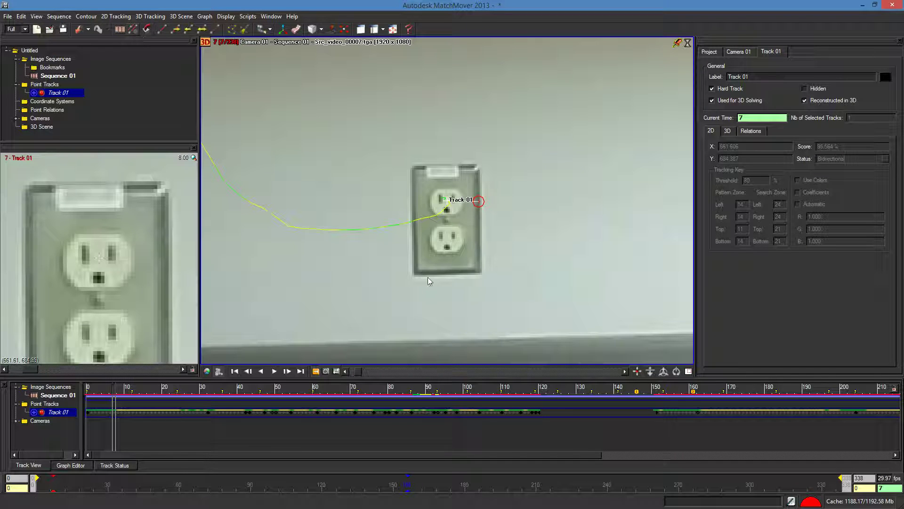
mouse_move(561, 295)
alt+right_down()
mouse_move(553, 154)
mouse_move(563, 301)
alt+right_up()
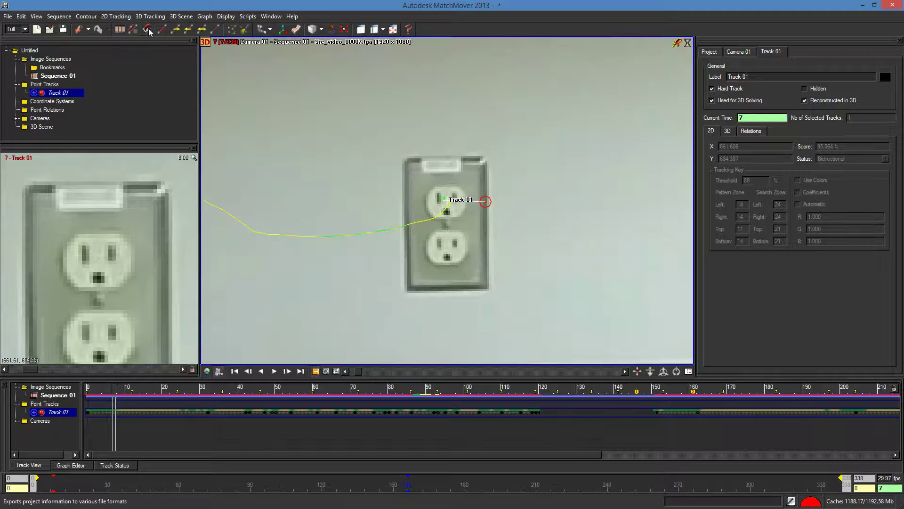
right_click(509, 296)
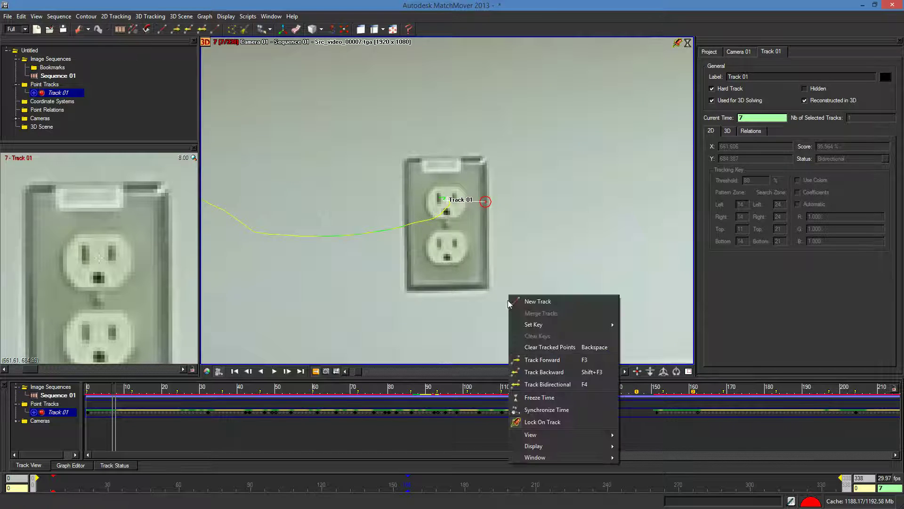
Return to frame 0 and create a second point track
mouse_move(359, 372)
mouse_down()
mouse_move(459, 360)
mouse_move(460, 371)
mouse_move(352, 373)
mouse_up()
scroll(495, 245, down, 5)
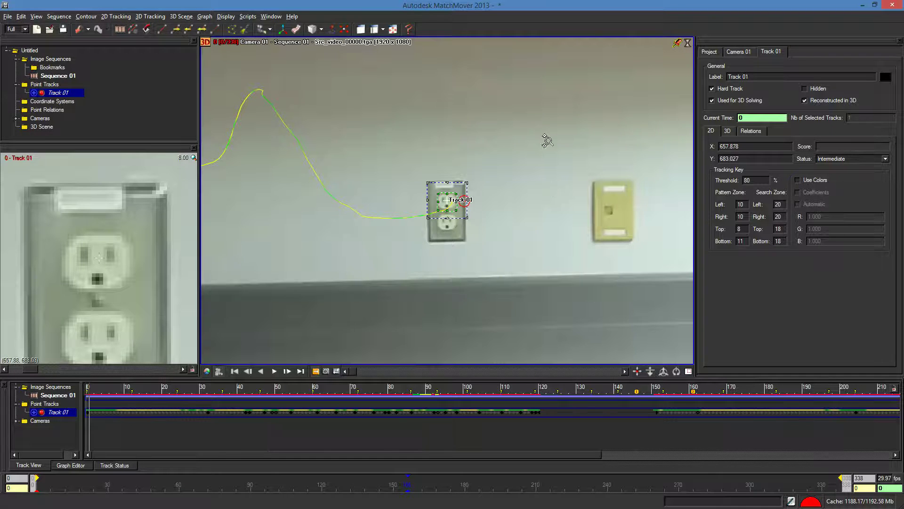
scroll(545, 140, down, 2)
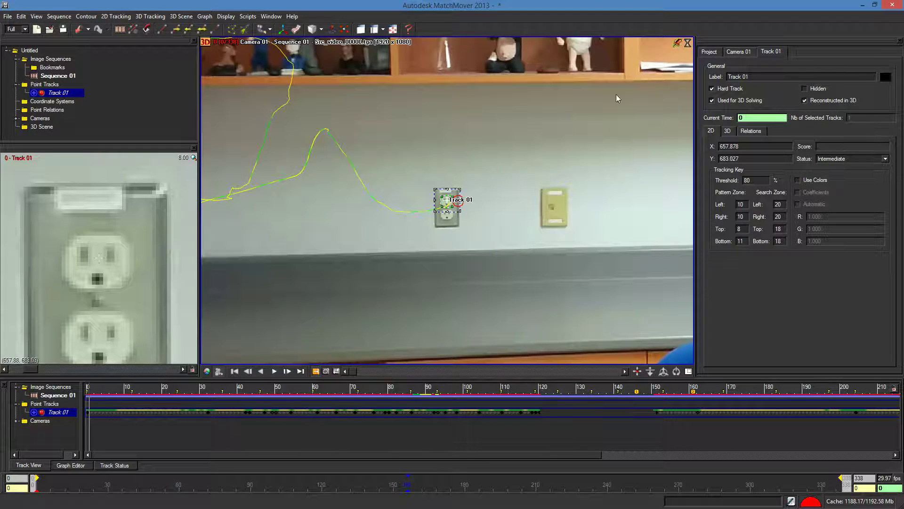
right_click(649, 80)
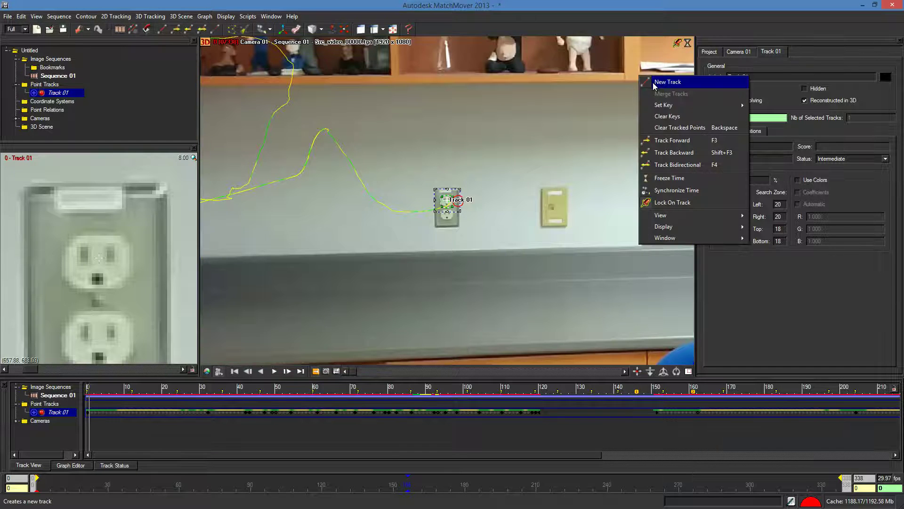
click(654, 82)
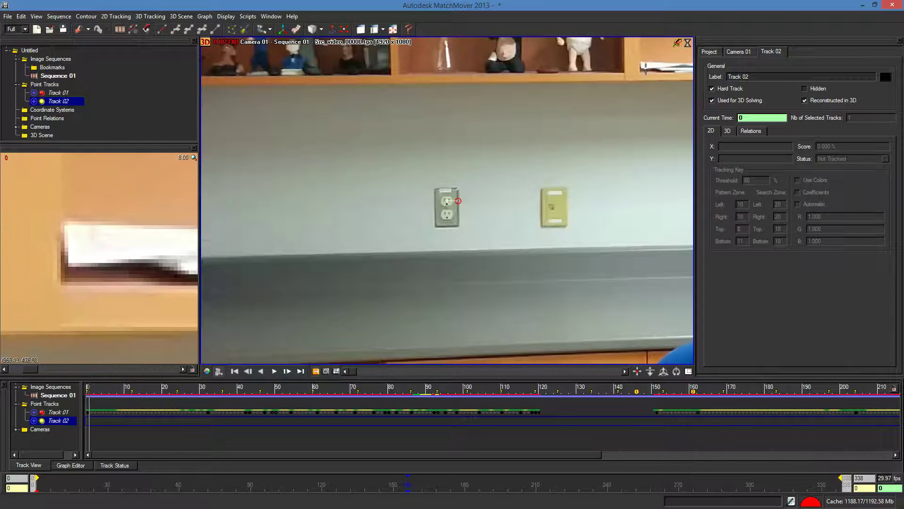
Place Track 02 at frame 2 on the lower inner corner of the shelf compartment next to the white paper stack
key(Right)
key(Right)
middle_drag(644, 80, 484, 144)
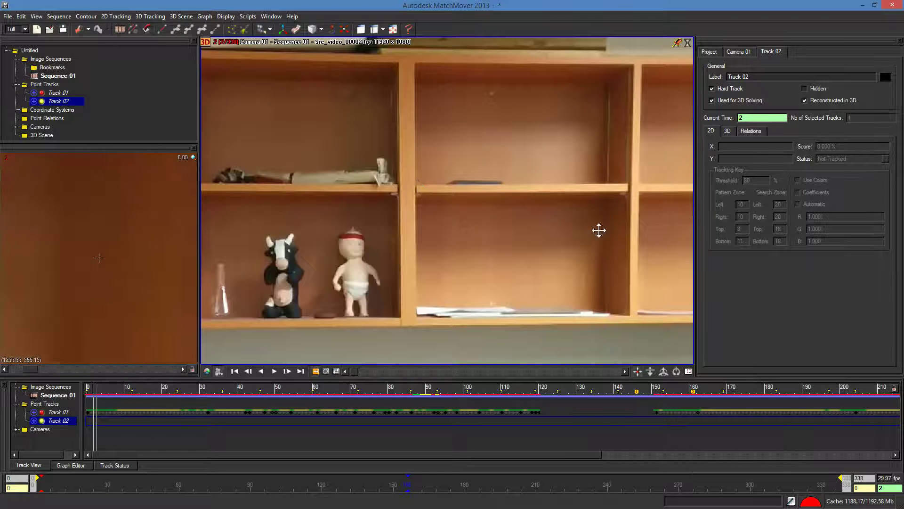
middle_drag(598, 230, 425, 209)
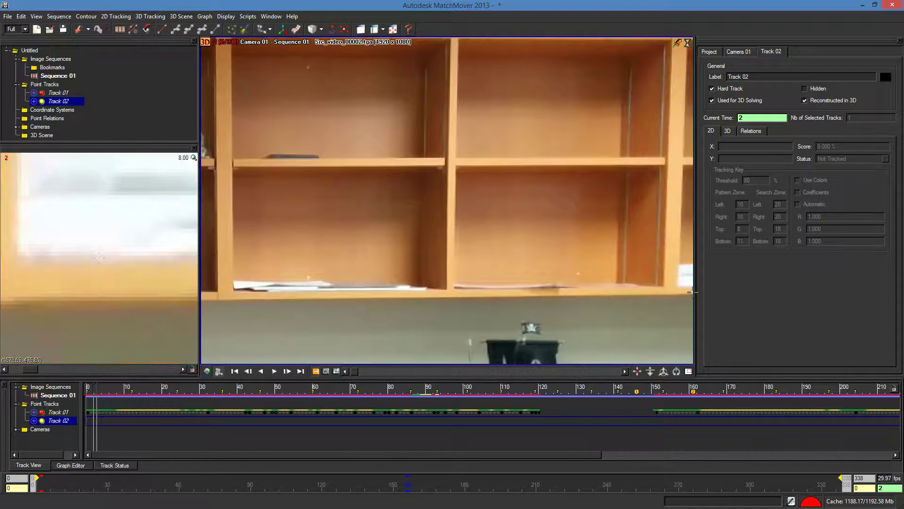
click(661, 286)
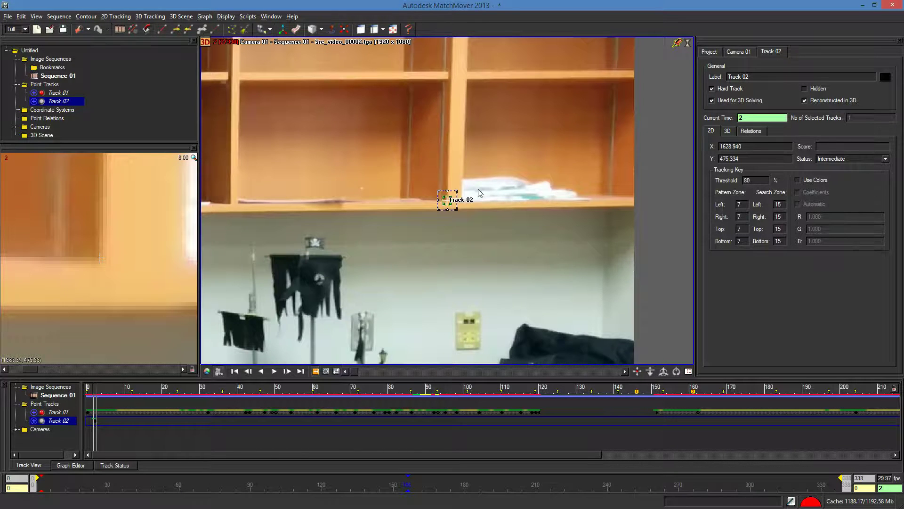
Enlarge Track 02's pattern zone around the shelf corner to 11 at the sides and 10 above and below
scroll(478, 193, up, 10)
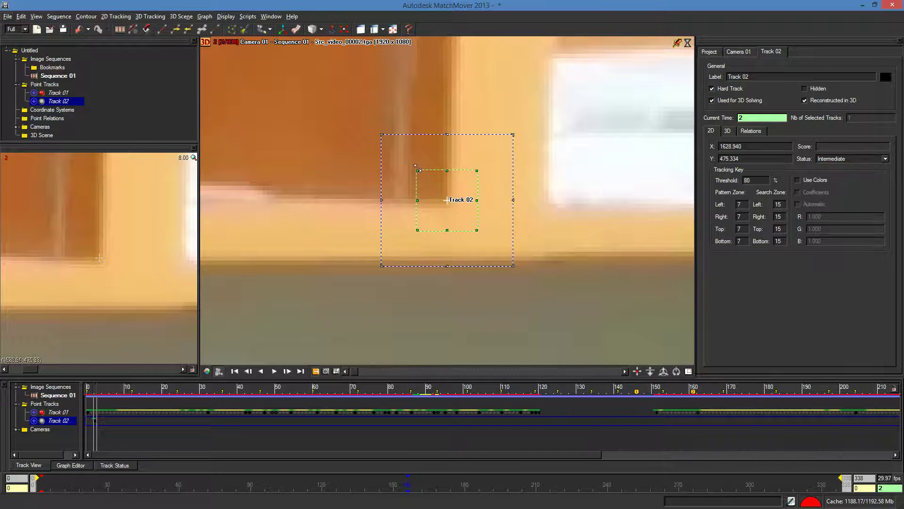
click(420, 171)
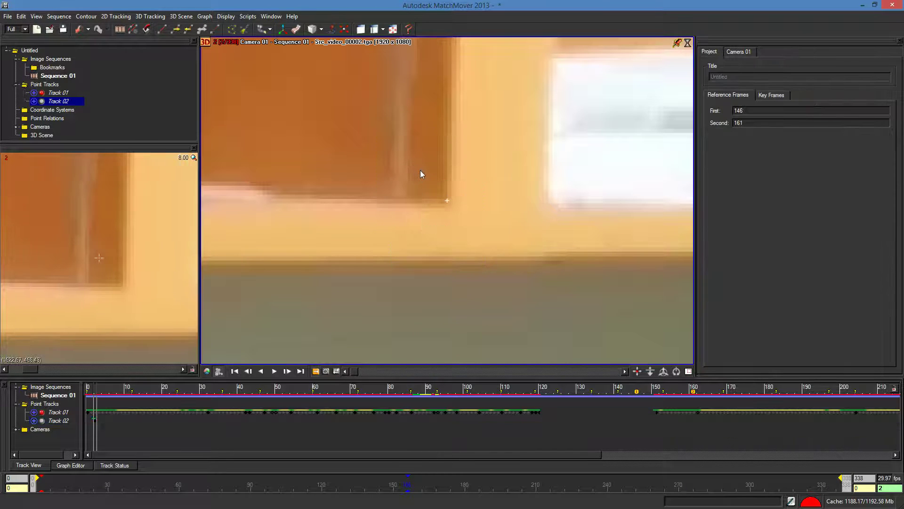
click(448, 202)
drag(417, 170, 254, 48)
key(ctrl+z)
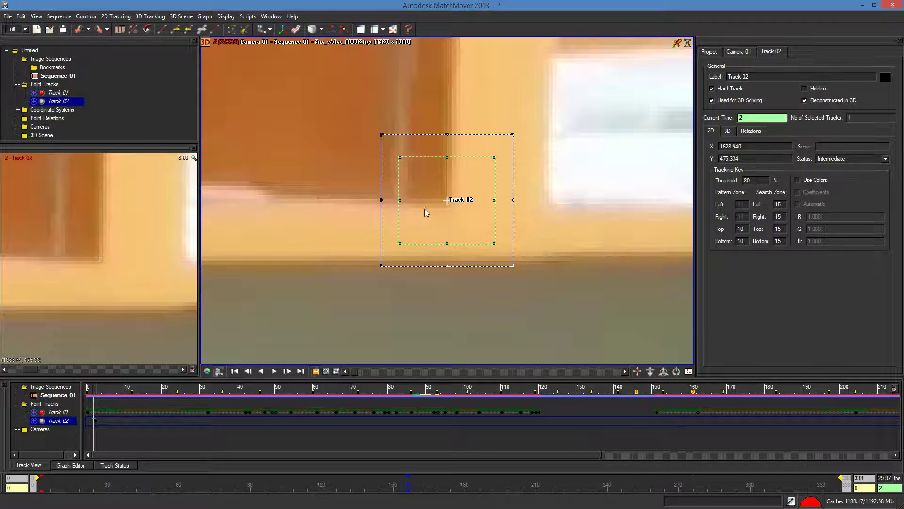
Select Track 01 and place a keyframe on the outlet's upper socket at frame 2
click(56, 412)
click(445, 208)
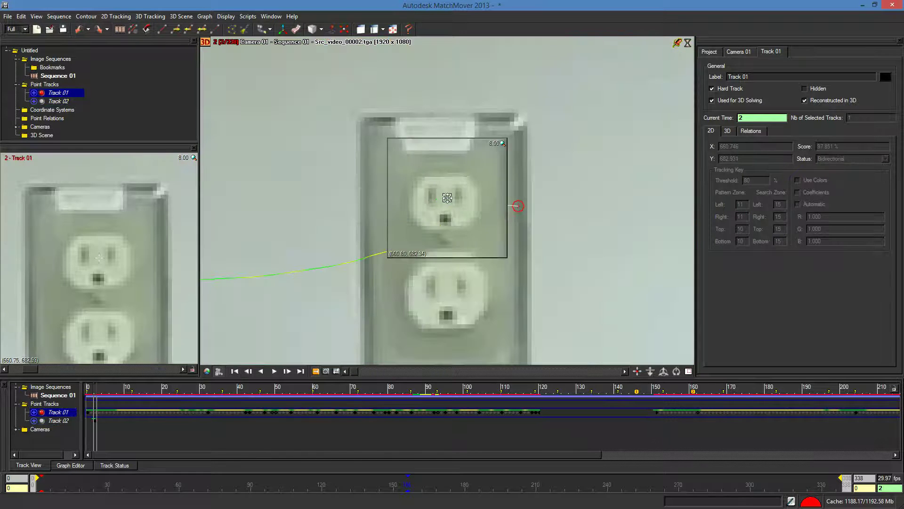
Try a search zone of 26 at the sides and 53 above and below for Track 01, with a taller pattern zone
drag(533, 281, 562, 362)
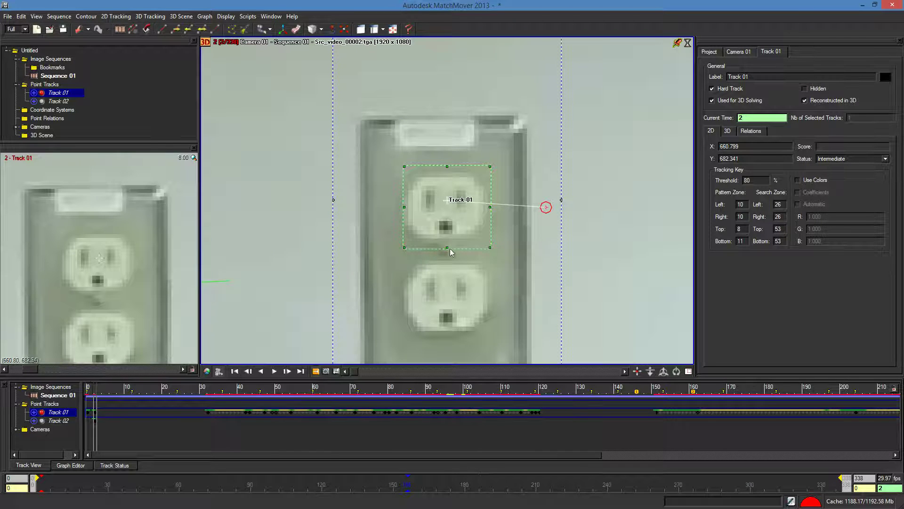
drag(449, 250, 455, 352)
key(ctrl+z)
key(ctrl+z)
Examine how the tracked points follow the outlets, shelf and pirate ship across the sequence
drag(357, 372, 606, 361)
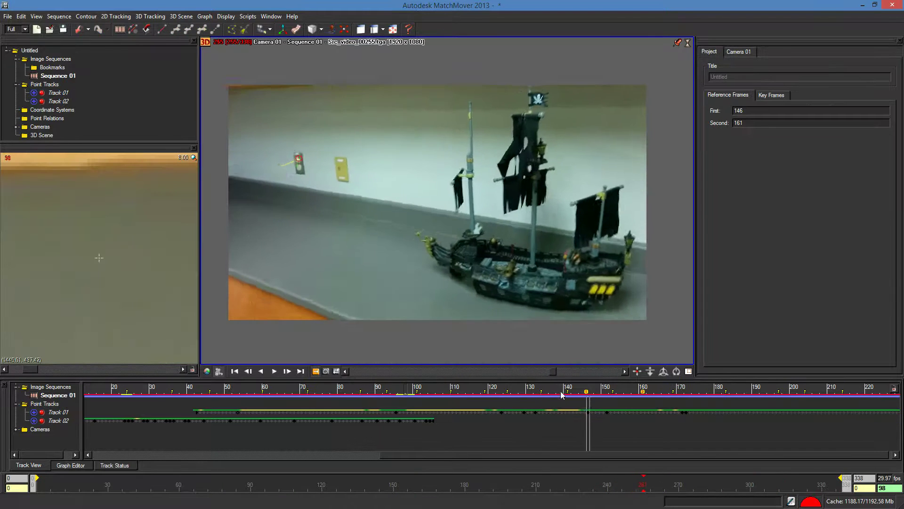
drag(580, 384, 611, 372)
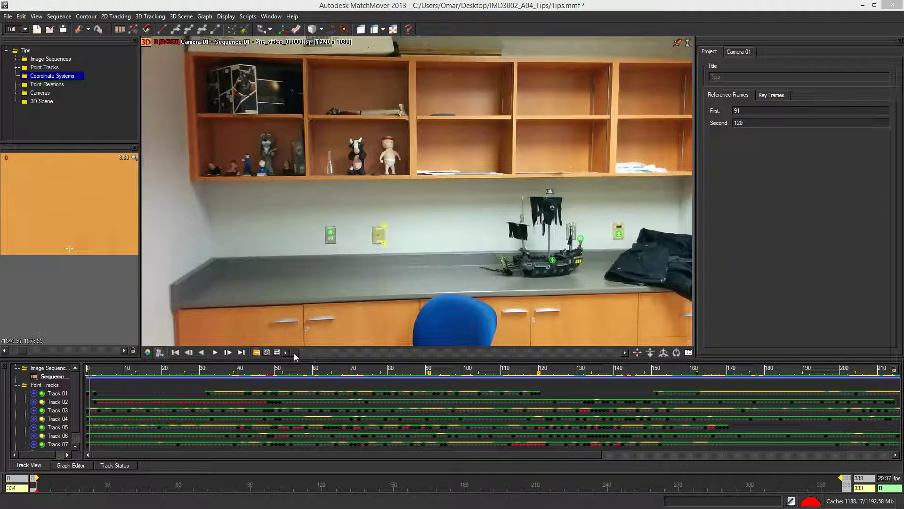
drag(299, 353, 523, 351)
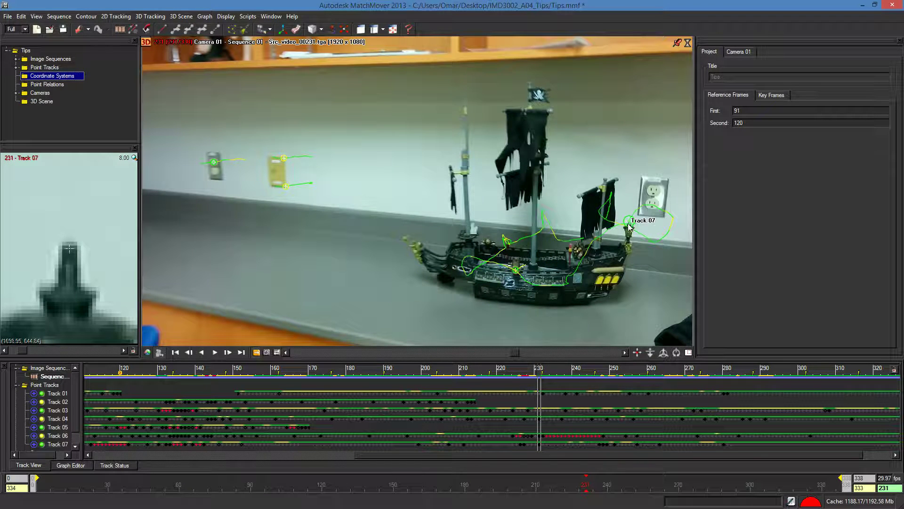
drag(517, 352, 391, 346)
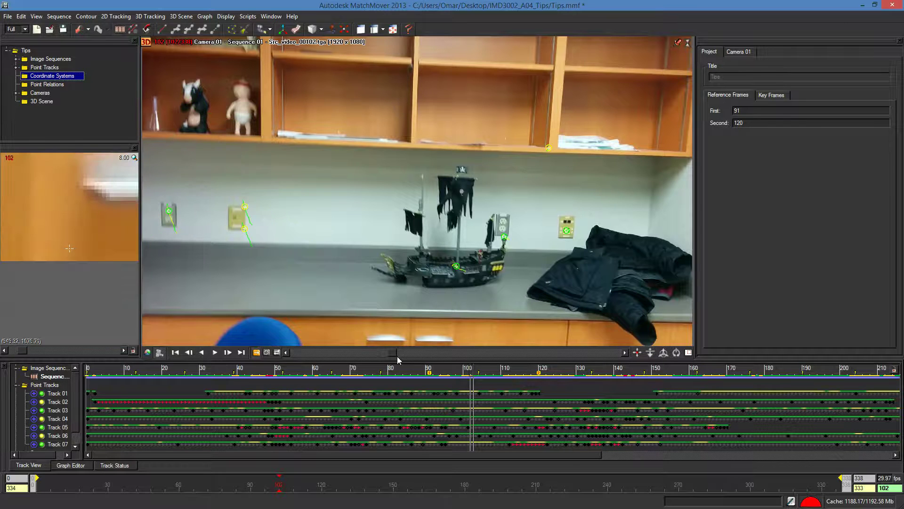
drag(394, 352, 489, 349)
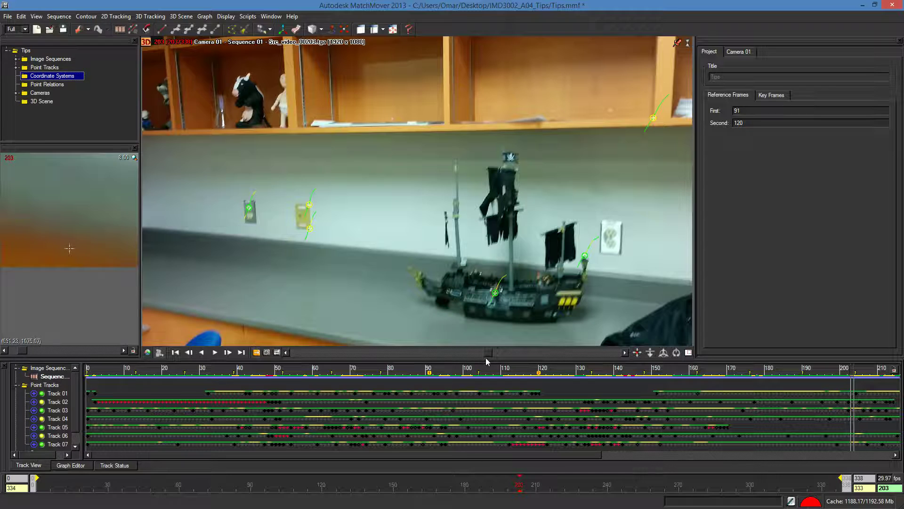
drag(488, 352, 304, 352)
Solve for the camera and play the sequence in the 3D view, looking through the solved camera
click(152, 17)
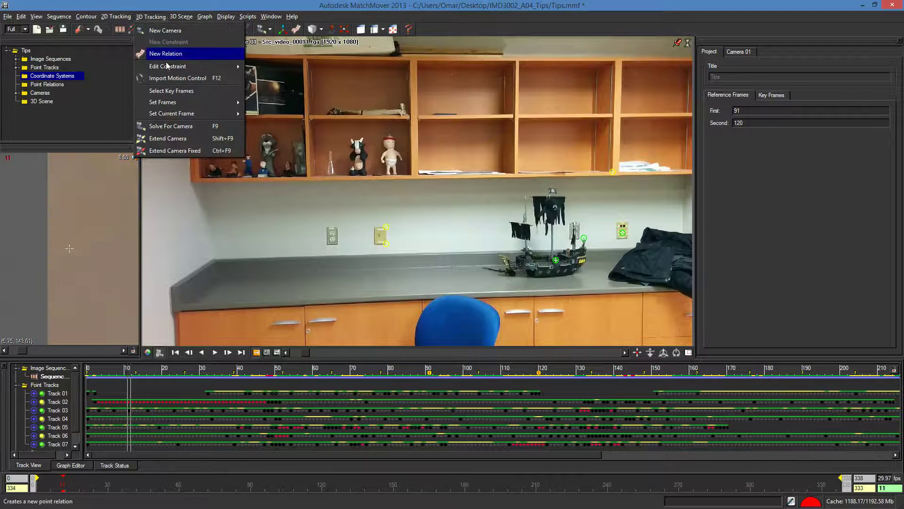
click(182, 125)
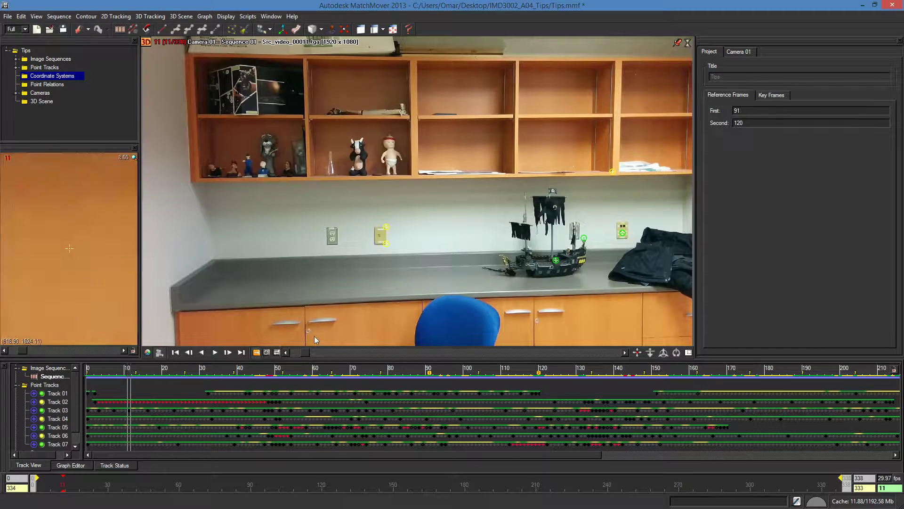
click(146, 42)
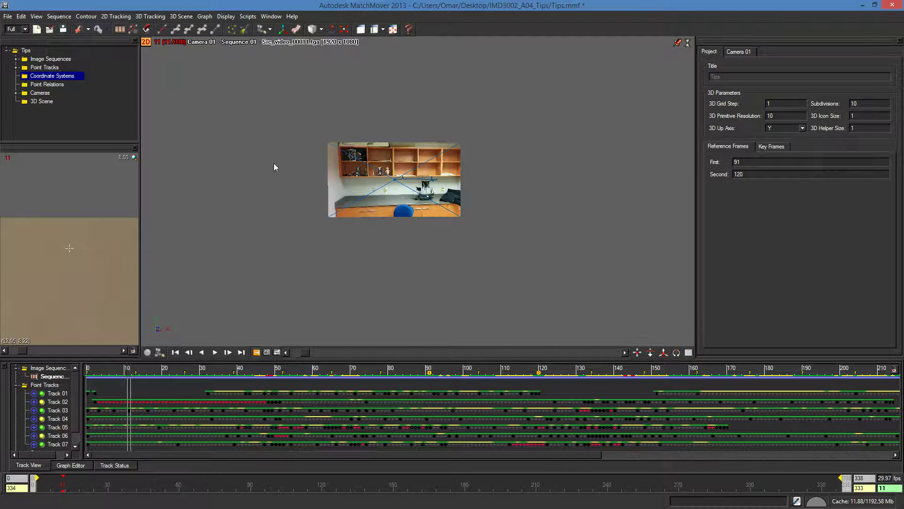
key(l)
click(215, 352)
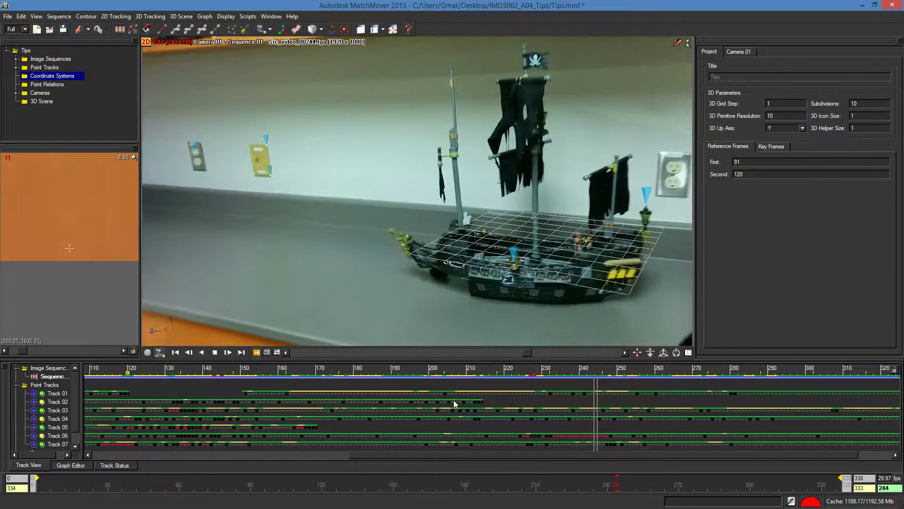
Examine how well the 3D grid and track markers stick to the ship, outlets and shelf from frame 201 to frame 338
drag(529, 352, 484, 354)
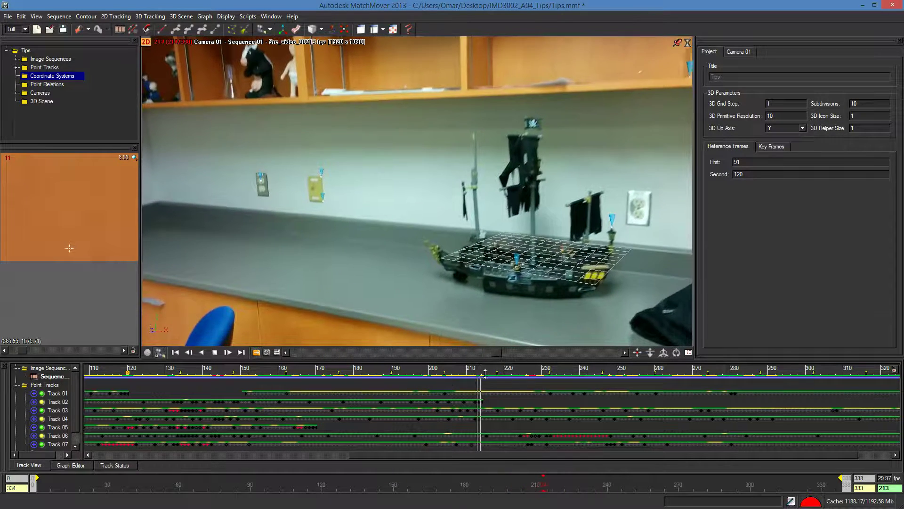
mouse_move(497, 355)
mouse_down()
mouse_move(510, 352)
mouse_move(485, 353)
mouse_up()
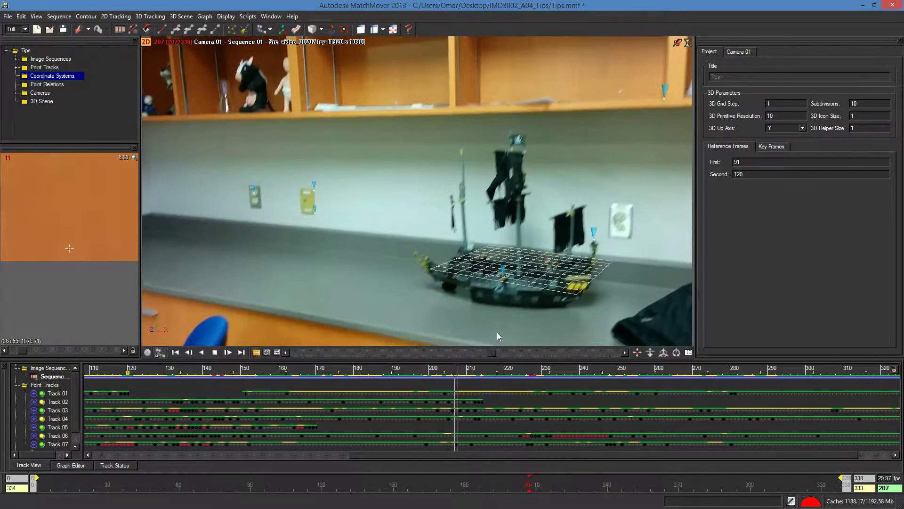
click(215, 353)
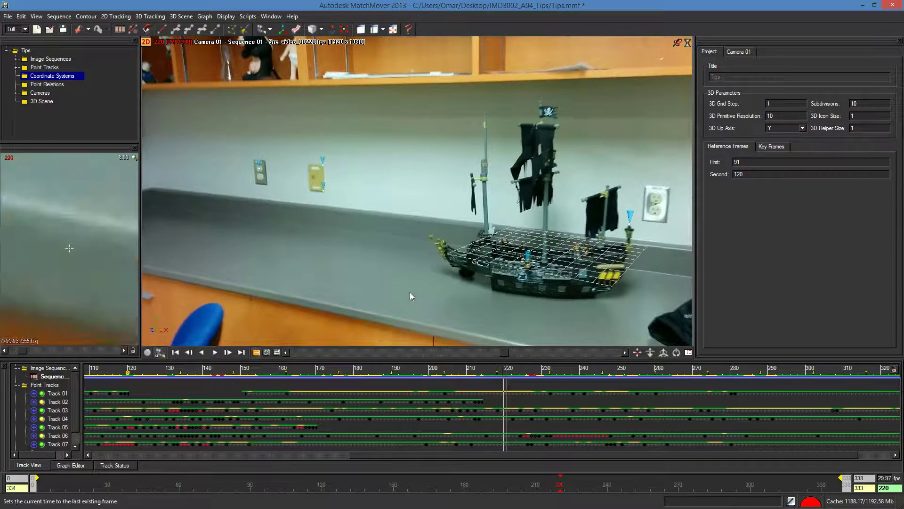
scroll(597, 230, down, 1)
scroll(598, 230, up, 1)
mouse_move(502, 352)
mouse_down()
mouse_move(524, 350)
mouse_move(511, 349)
mouse_up()
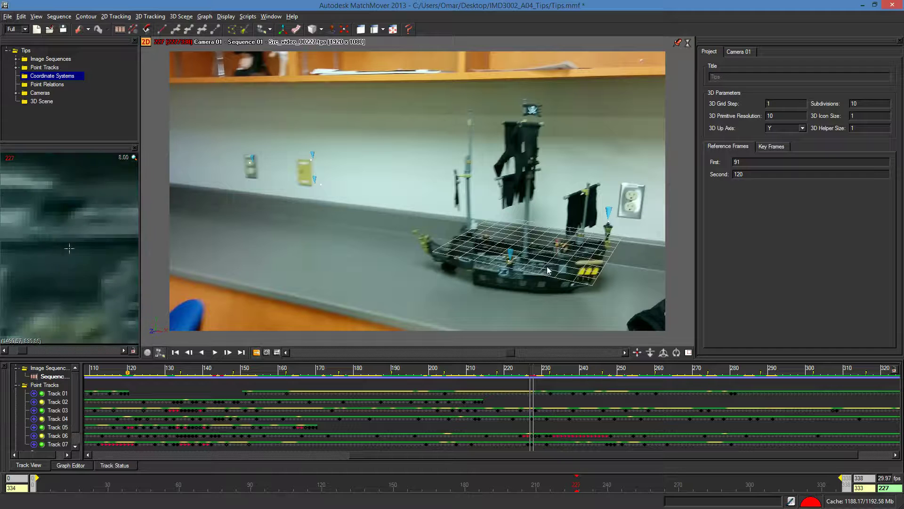
drag(509, 353, 499, 352)
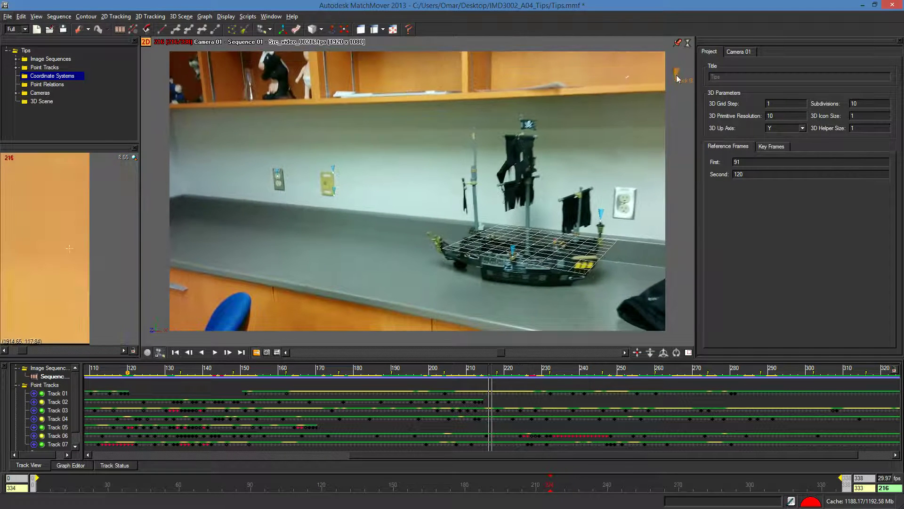
drag(499, 350, 487, 350)
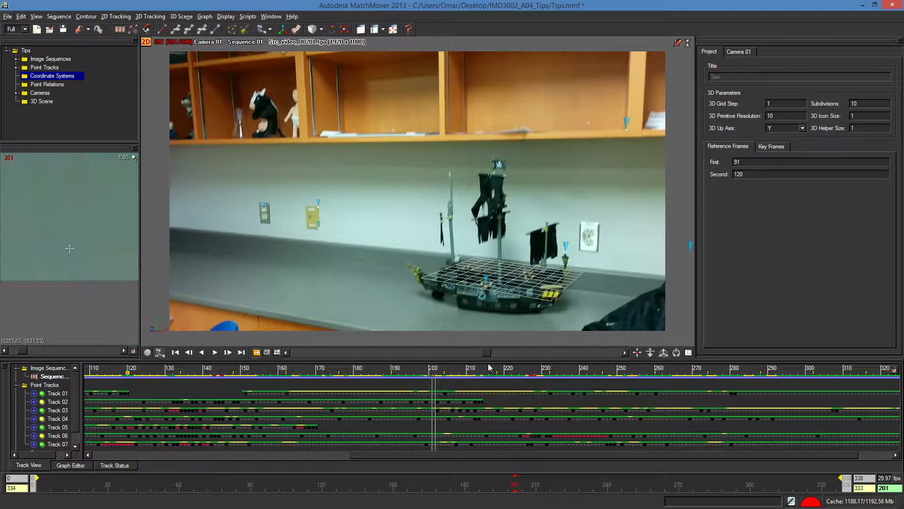
drag(487, 356, 528, 353)
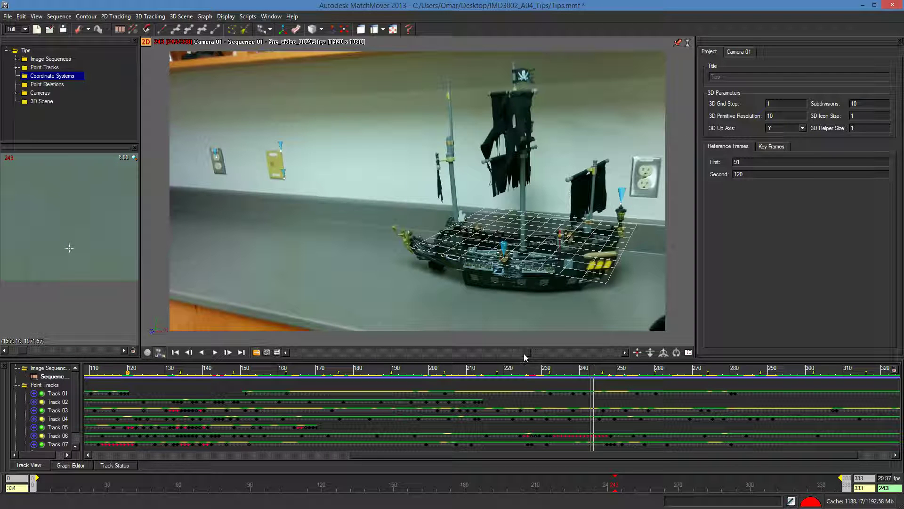
drag(524, 357, 626, 353)
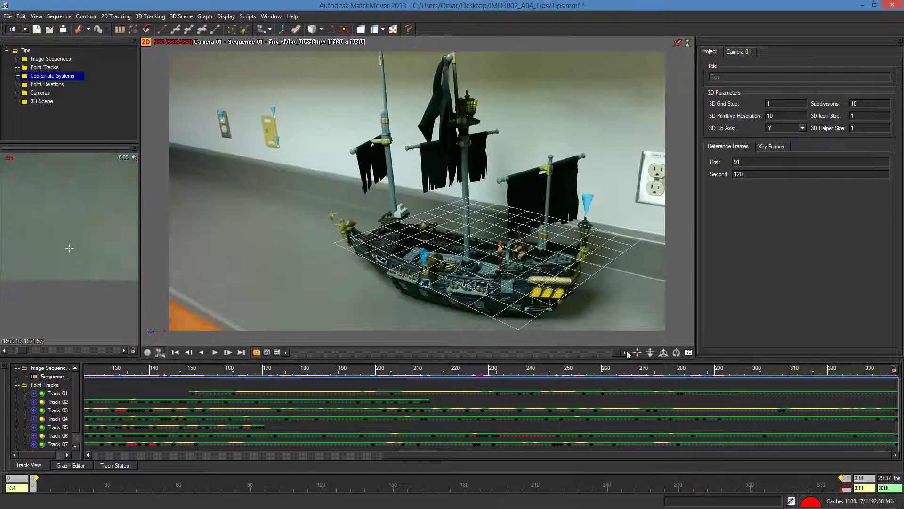
Return to the 2D view and add a new point track at frame 161
drag(552, 367, 439, 378)
click(147, 42)
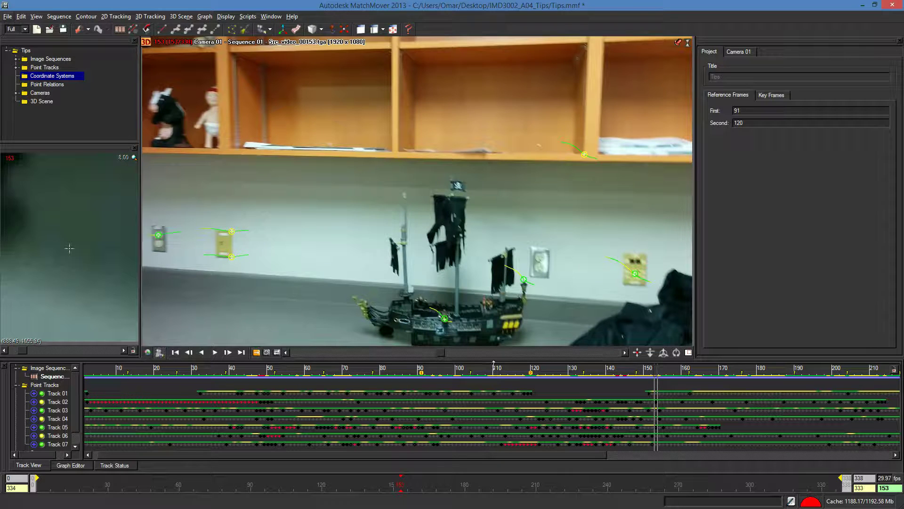
drag(441, 354, 448, 353)
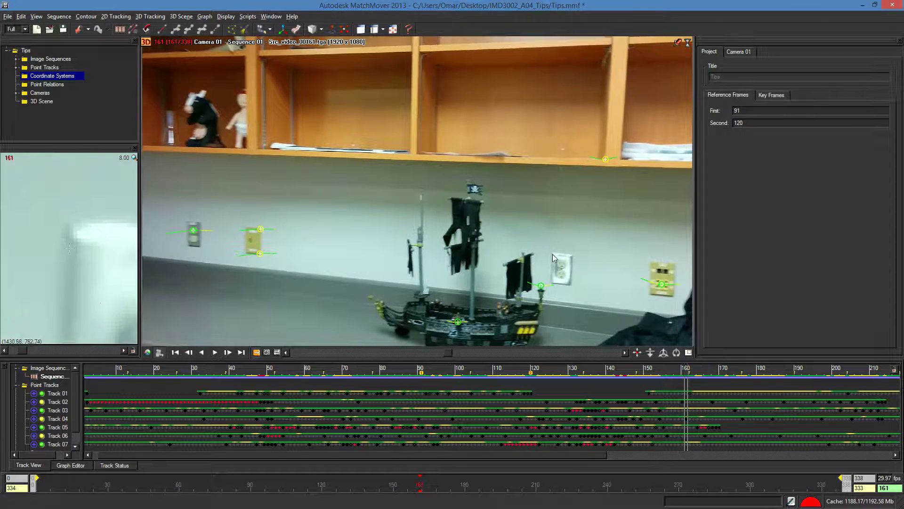
right_click(555, 255)
click(562, 262)
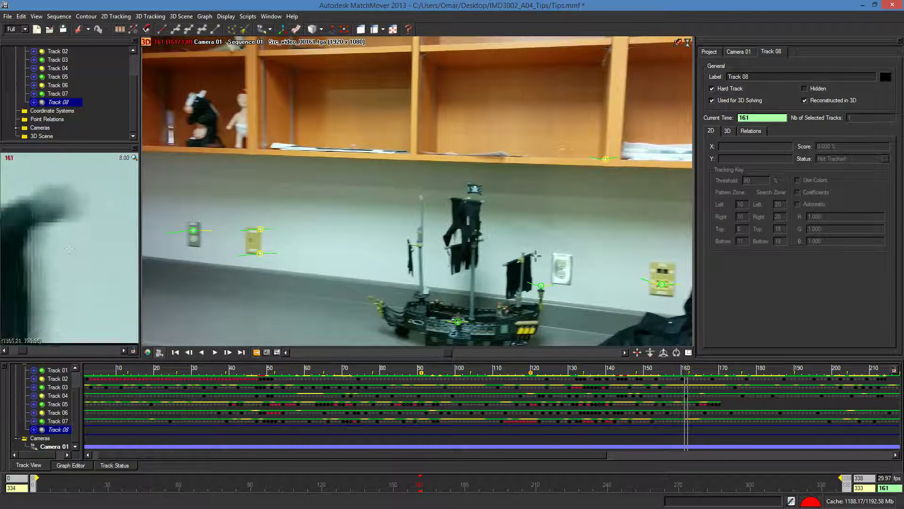
Add another point track and place its Begin keyframe on the white outlet's upper-left corner at frame 161
right_click(551, 254)
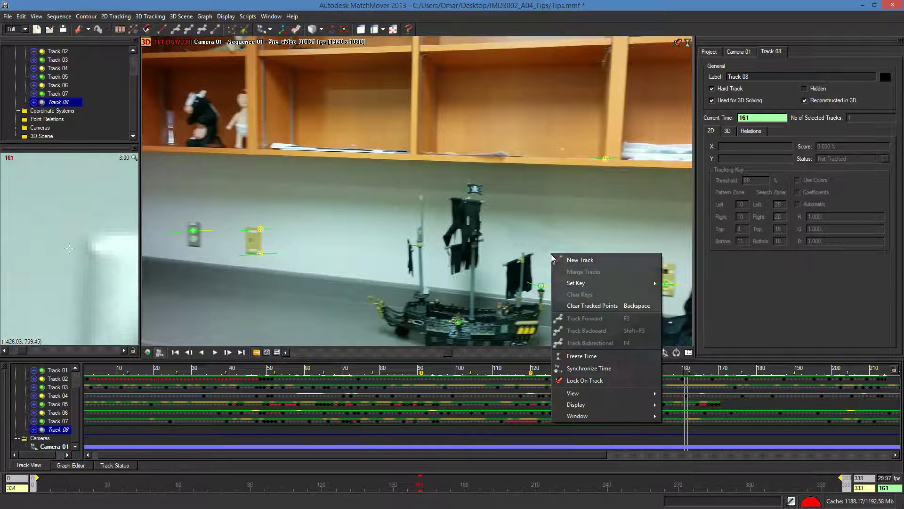
click(579, 260)
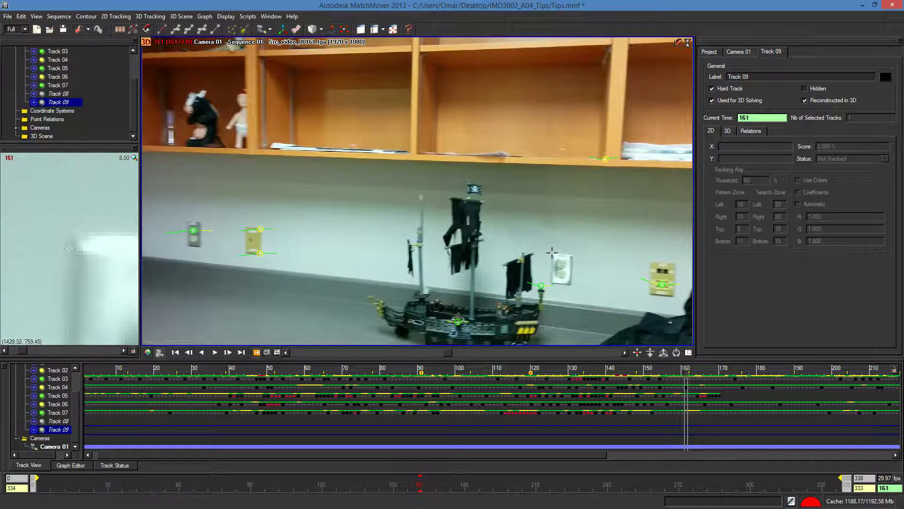
click(552, 252)
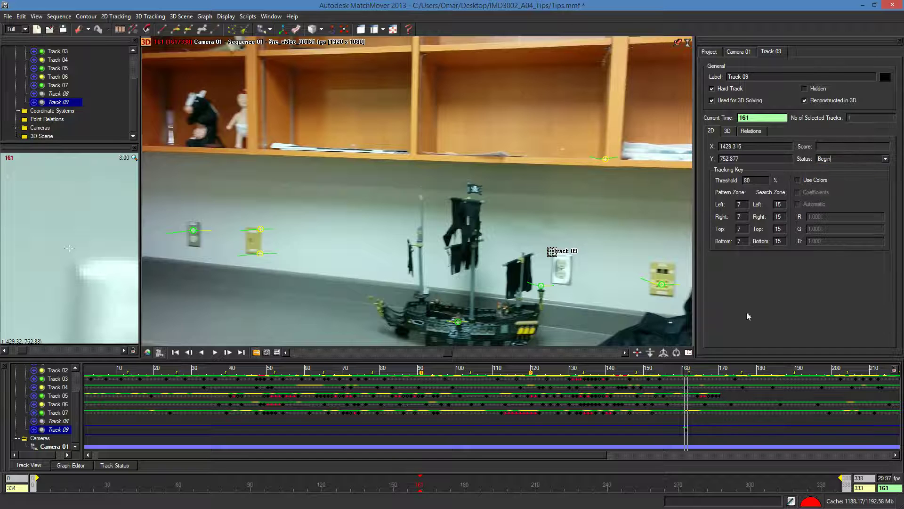
Place a keyframe for Track 08 on the white outlet's lower-left corner at frame 161 and set its status to Begin
click(60, 421)
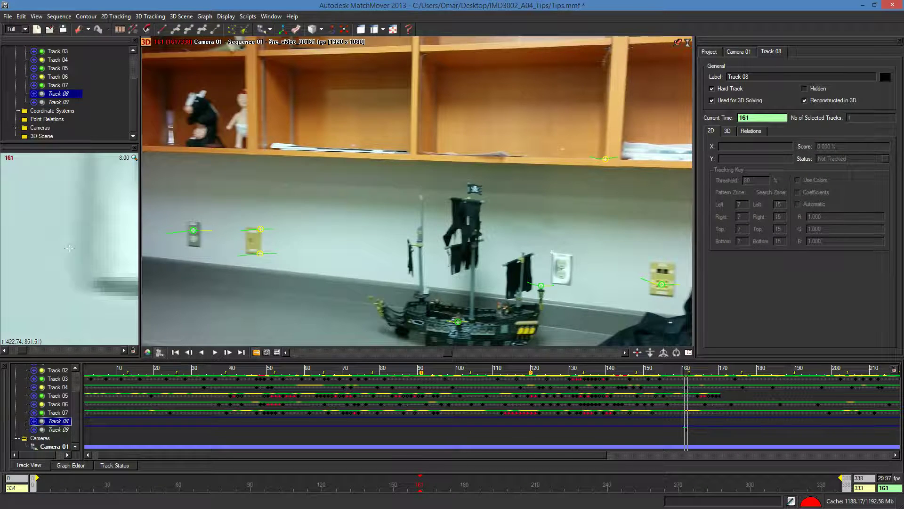
click(549, 280)
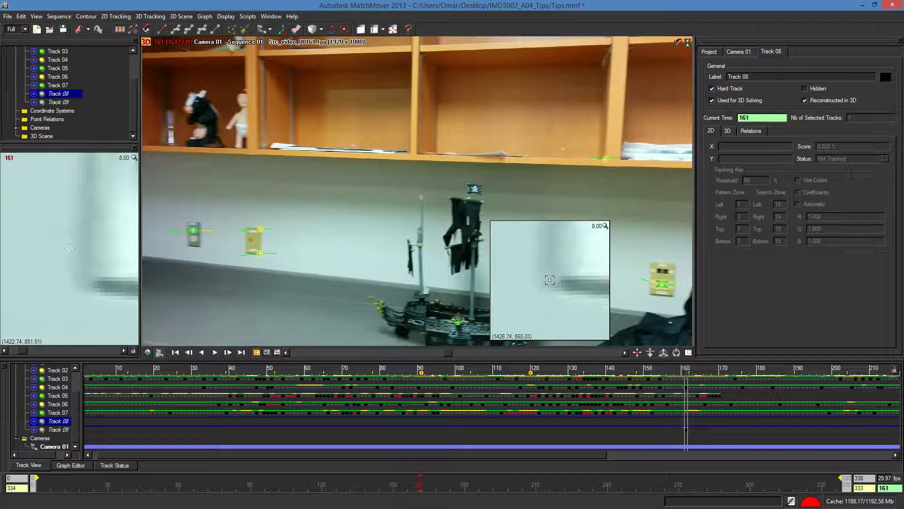
drag(549, 280, 550, 281)
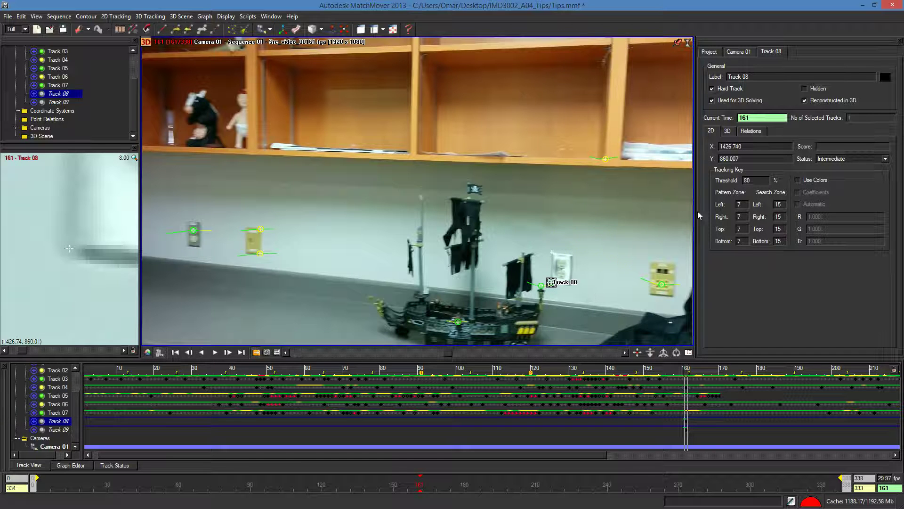
click(886, 159)
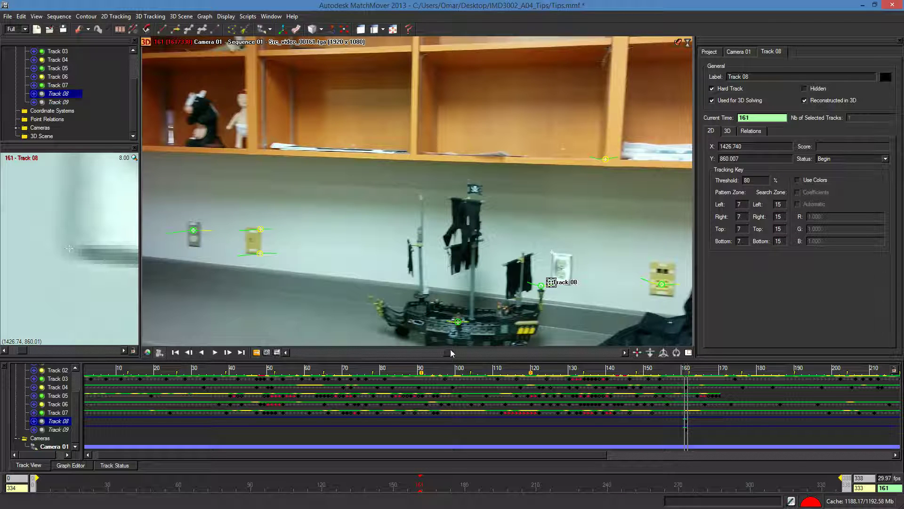
Place a keyframe for Track 08 on the white outlet's lower-left corner at frame 250 with the status End
drag(445, 354, 545, 356)
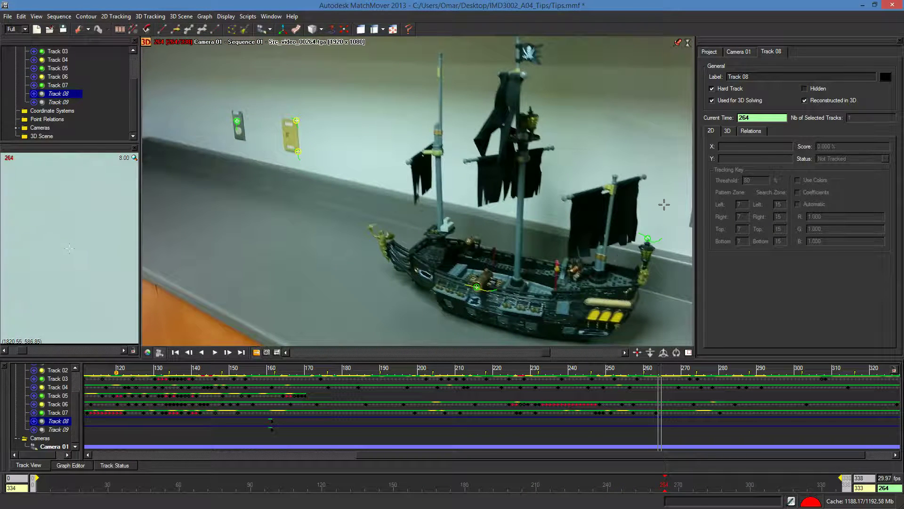
middle_drag(660, 204, 556, 207)
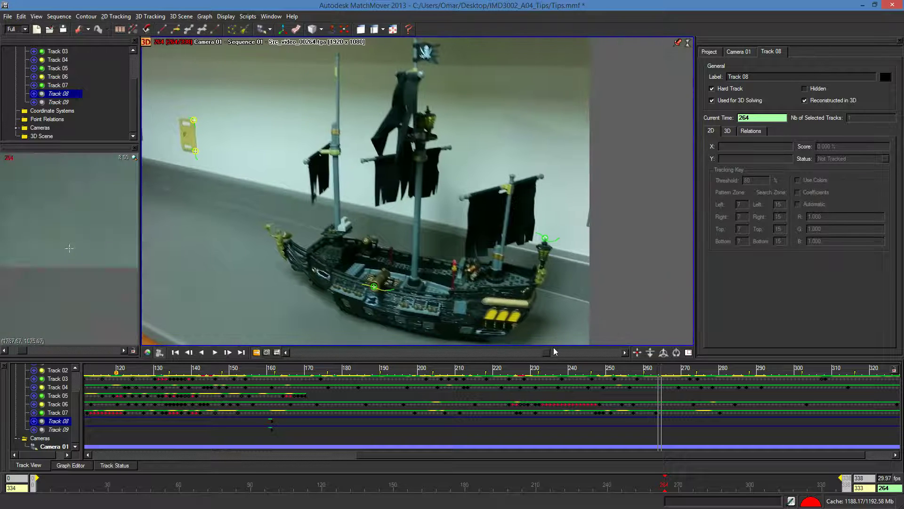
drag(545, 356, 533, 357)
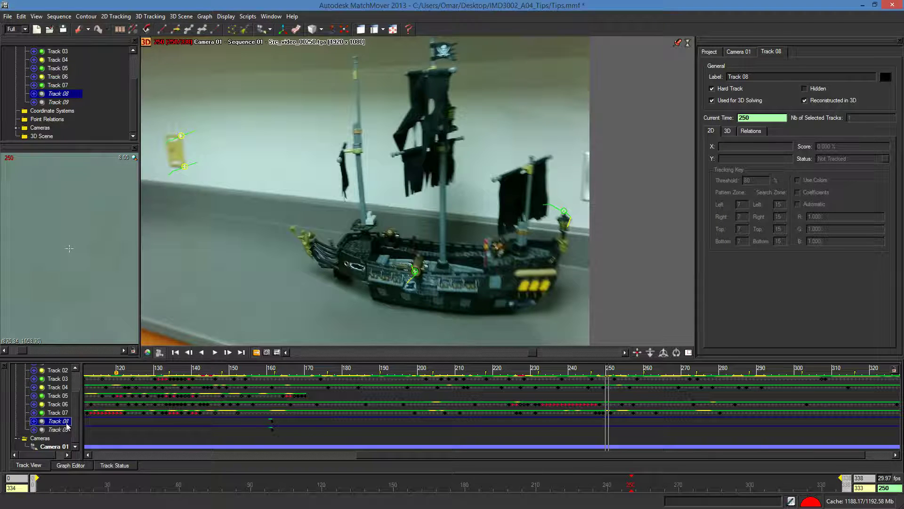
click(582, 197)
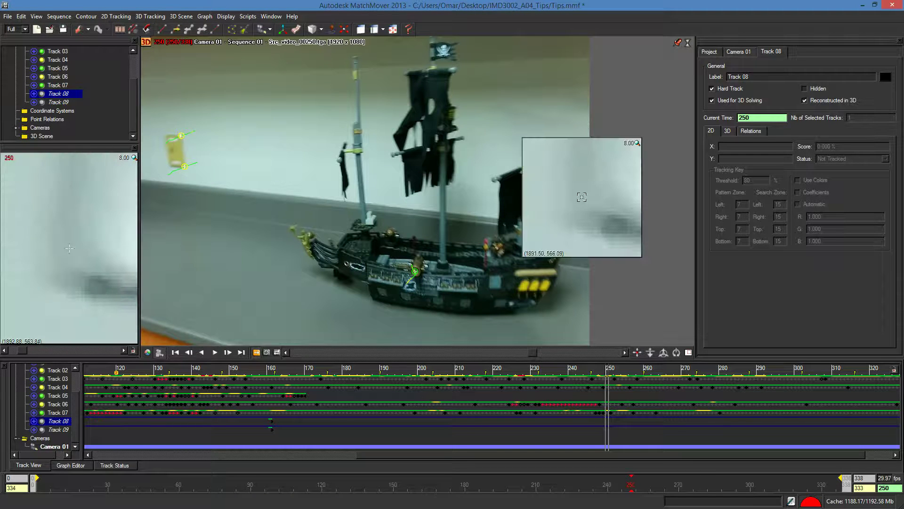
drag(582, 197, 583, 198)
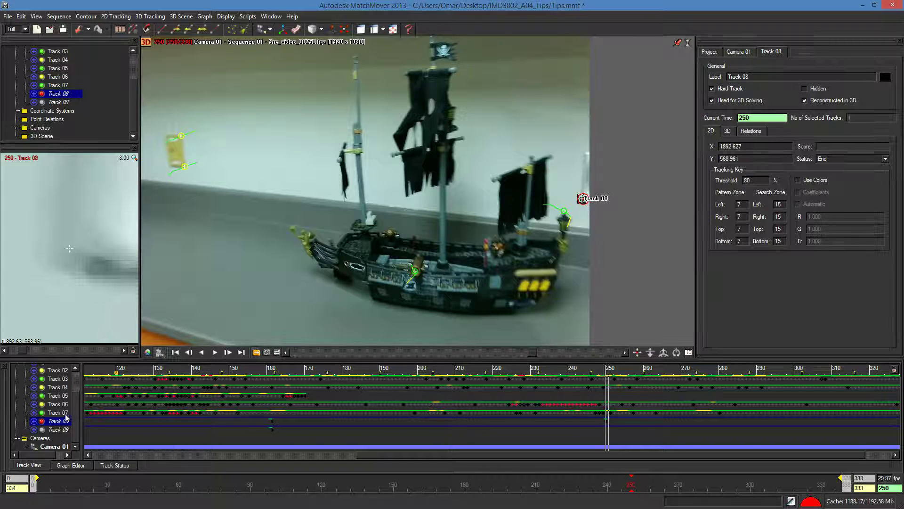
Place a keyframe for Track 09 on the white outlet's upper-left corner at frame 250 and set its status to End
click(60, 429)
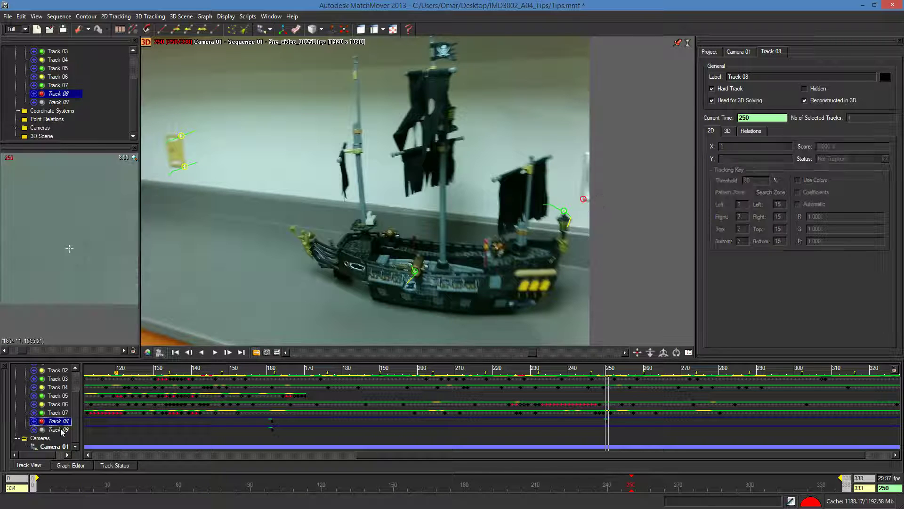
drag(587, 154, 586, 153)
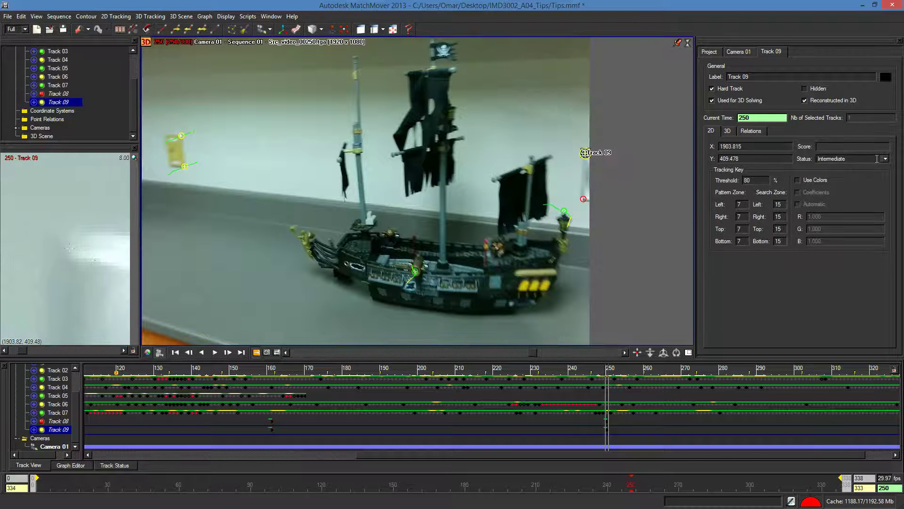
click(885, 159)
click(870, 176)
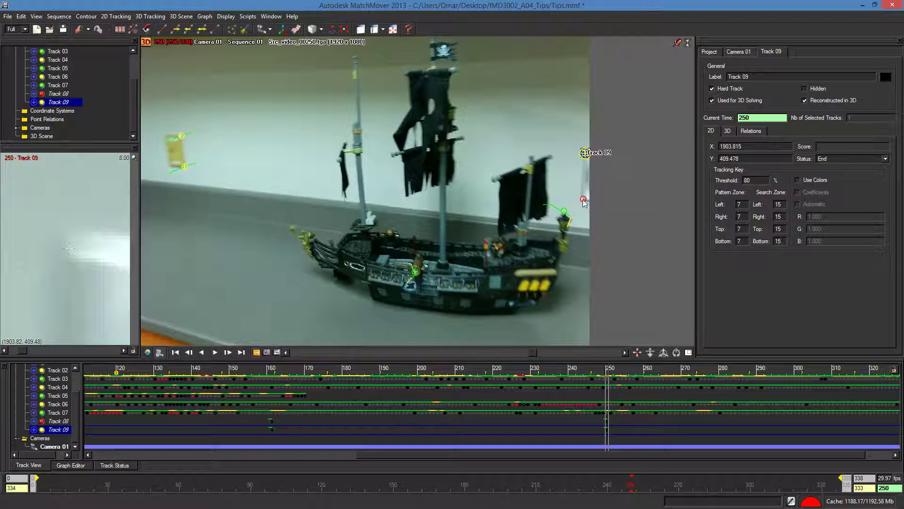
Refine Track 08's keyframe position at frame 250, track it bidirectionally, and check the tracked point at frame 171
click(66, 420)
drag(582, 198, 582, 199)
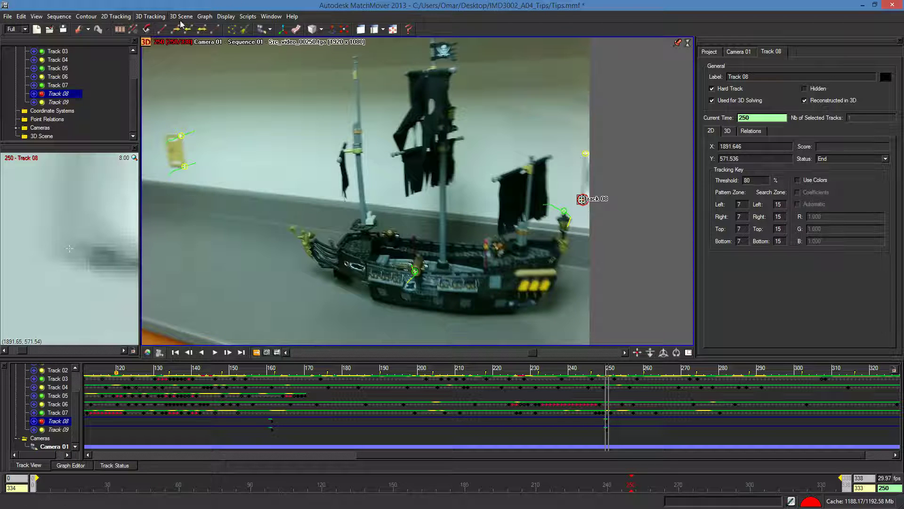
drag(534, 354, 492, 360)
click(204, 30)
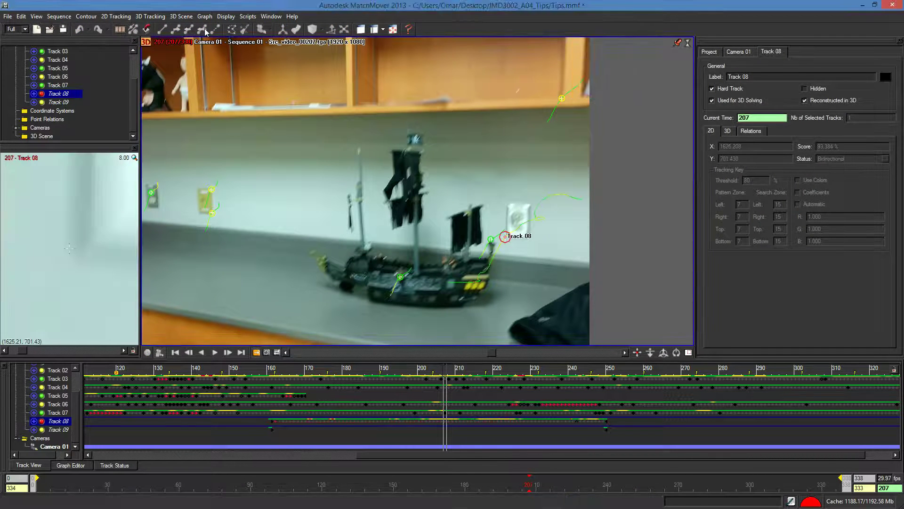
drag(494, 356, 461, 365)
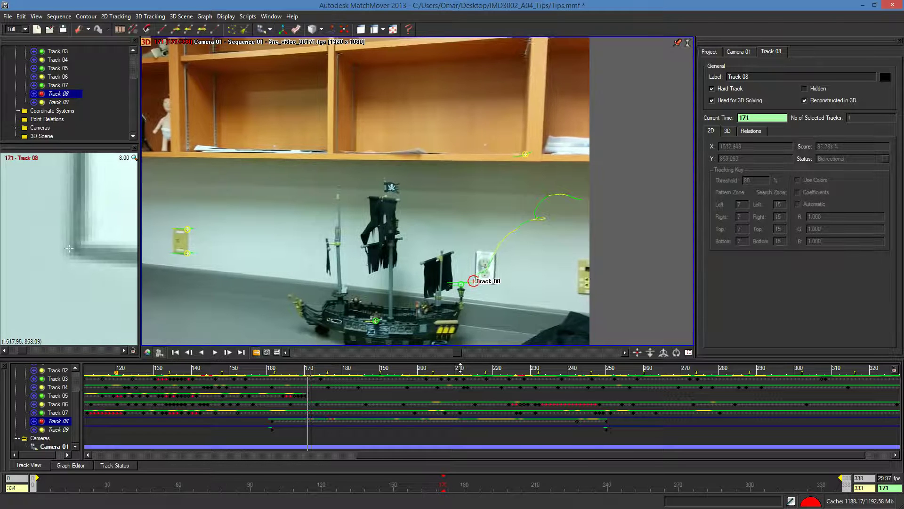
alt+right_drag(486, 296, 529, 375)
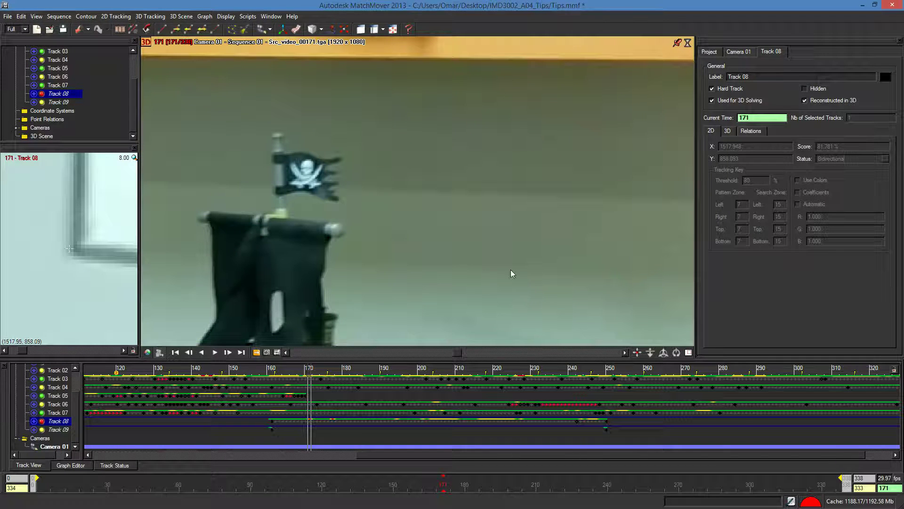
click(672, 46)
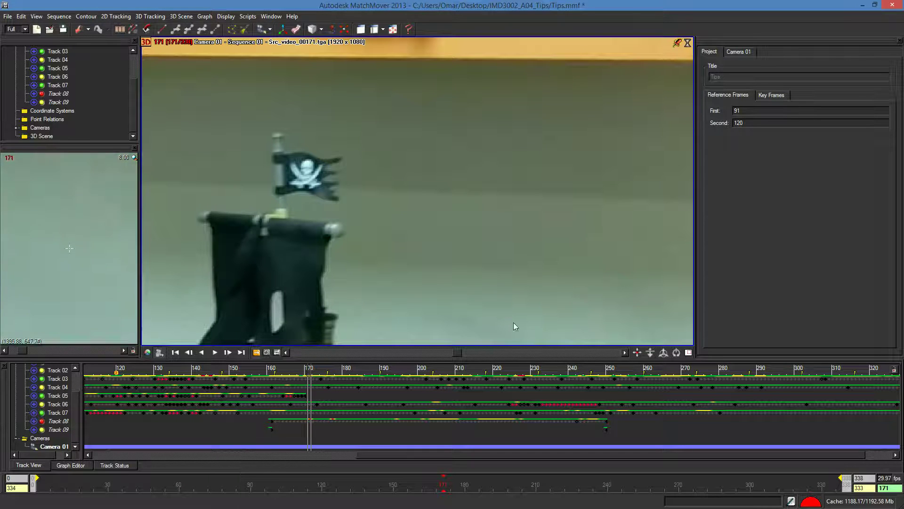
Check Track 08's point against the white outlet's lower-left corner in the frames leading back from frame 171
middle_drag(499, 305, 350, 57)
middle_drag(448, 245, 323, 88)
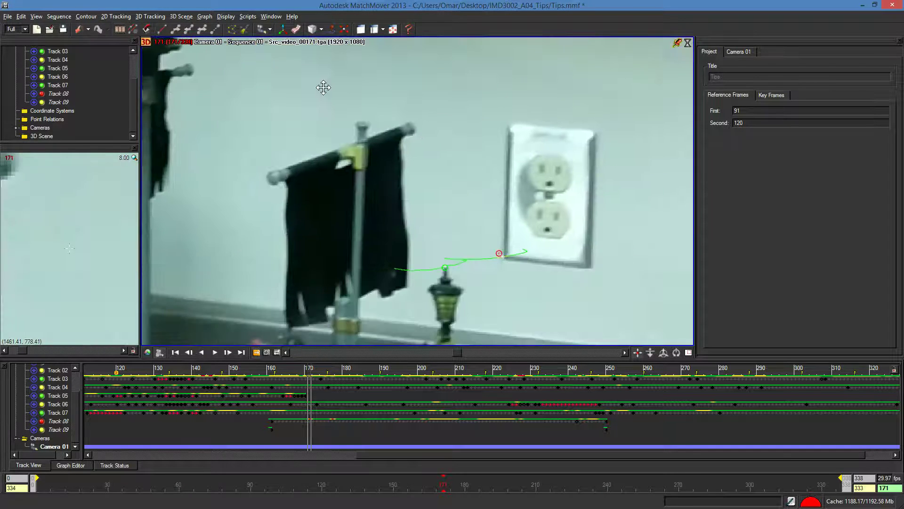
scroll(430, 202, up, 5)
click(66, 420)
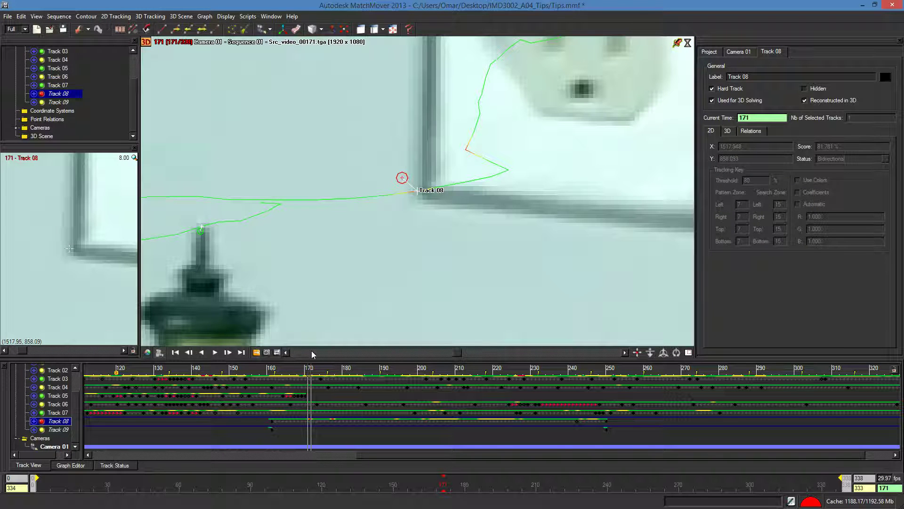
key(Left)
key(Left)
key(Left)
key(Left)
key(Left)
key(Left)
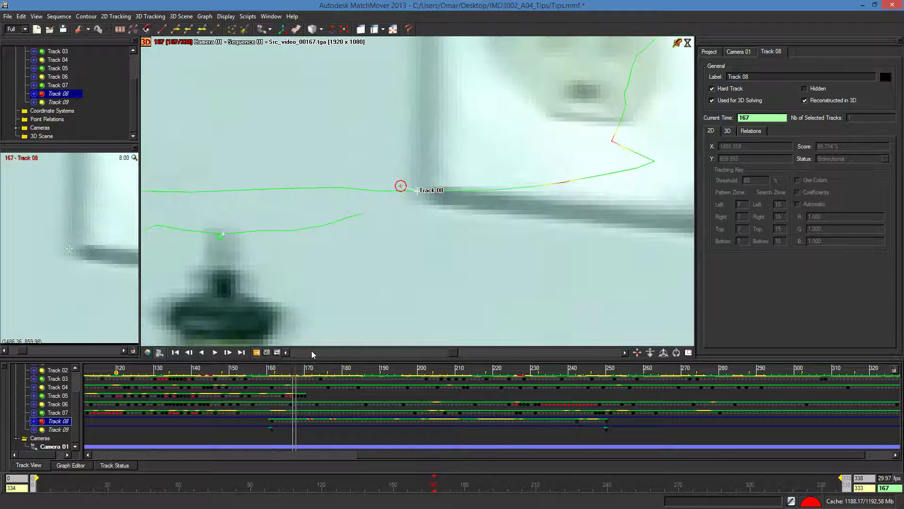
Set an intermediate keyframe for Track 08 on the outlet's lower-left corner at frame 171 and retrack it
key(Right)
key(Right)
key(Right)
key(Right)
key(Right)
key(Right)
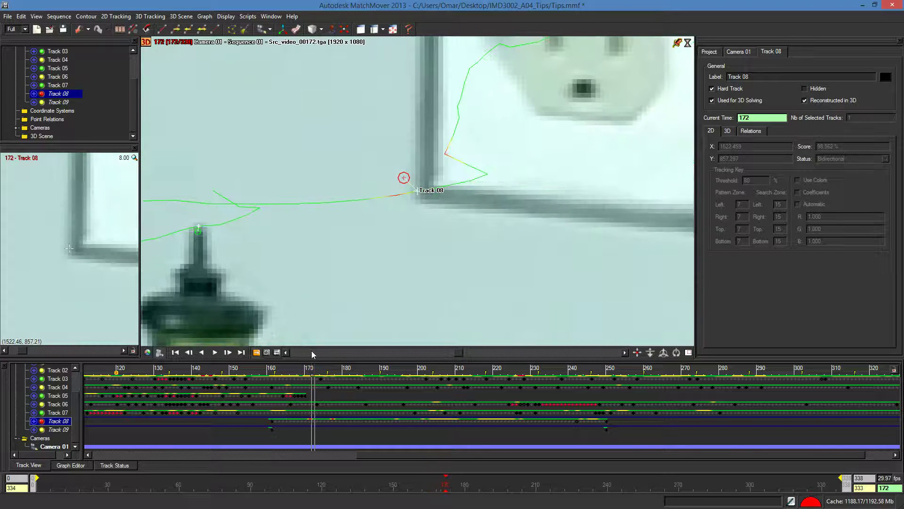
drag(416, 190, 416, 189)
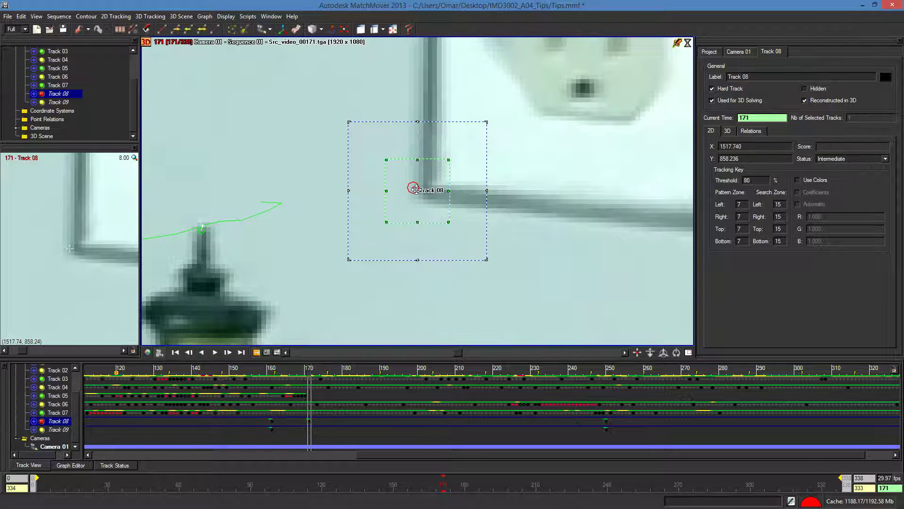
key(F3)
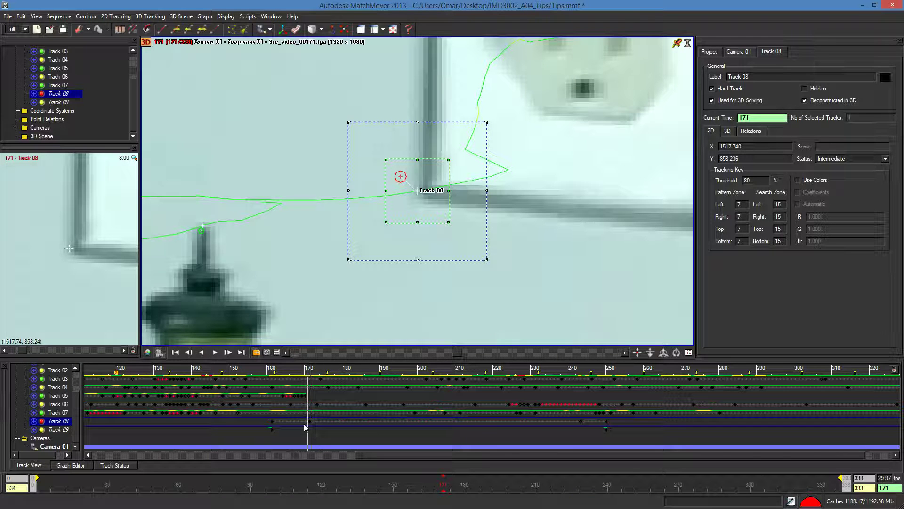
Select Track 09, inspect the outlet's upper-left corner around frames 168 to 173, and track it between its existing keyframes
click(59, 430)
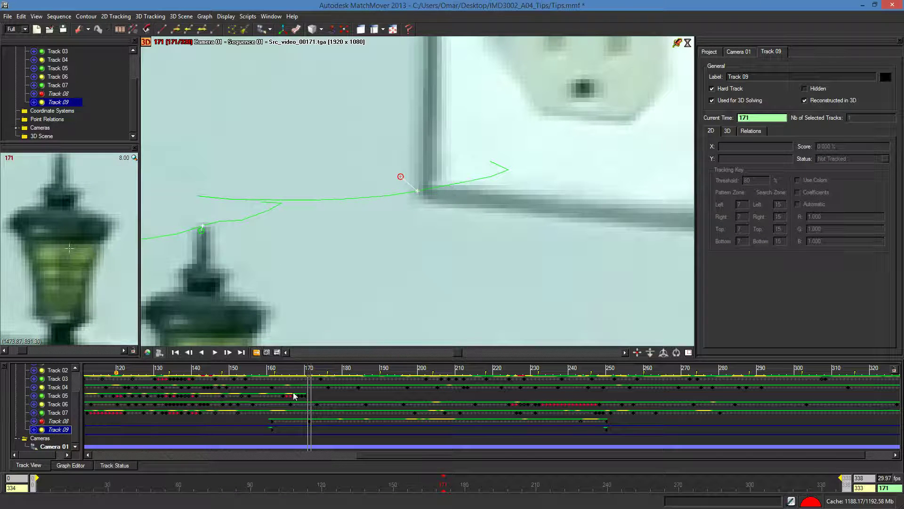
drag(456, 352, 455, 352)
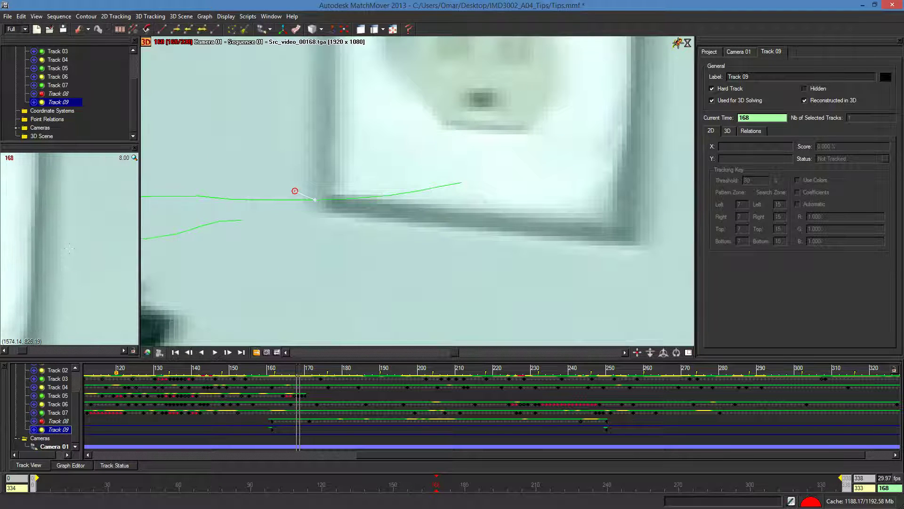
right_click(391, 169)
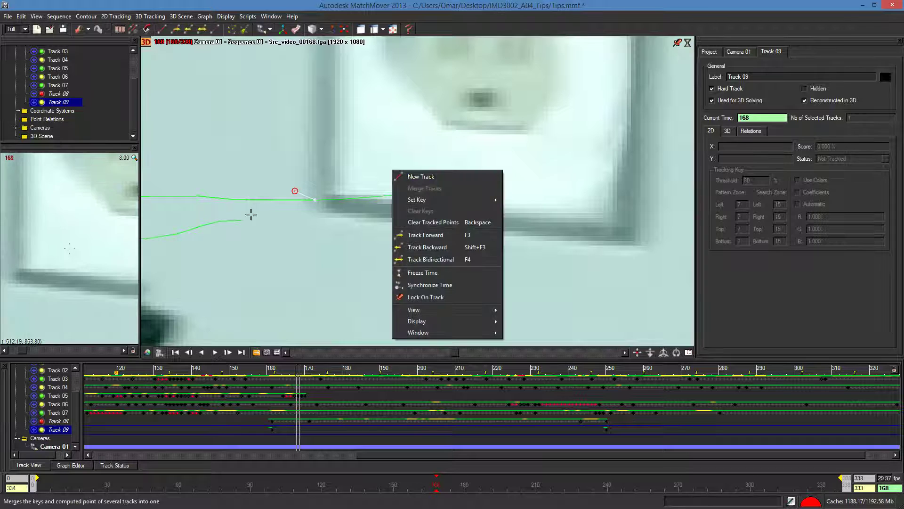
click(57, 97)
click(62, 102)
mouse_move(407, 157)
middle_down()
mouse_move(411, 190)
mouse_move(464, 283)
middle_up()
mouse_move(431, 165)
middle_down()
mouse_move(472, 207)
mouse_move(464, 296)
middle_up()
mouse_move(476, 223)
middle_down()
mouse_move(452, 284)
mouse_move(448, 344)
middle_up()
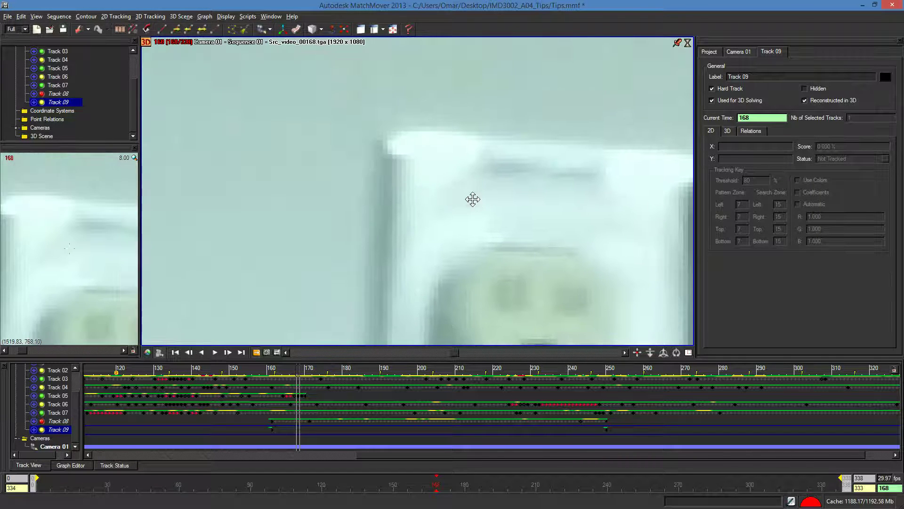
middle_drag(472, 198, 468, 190)
drag(458, 353, 462, 356)
key(F3)
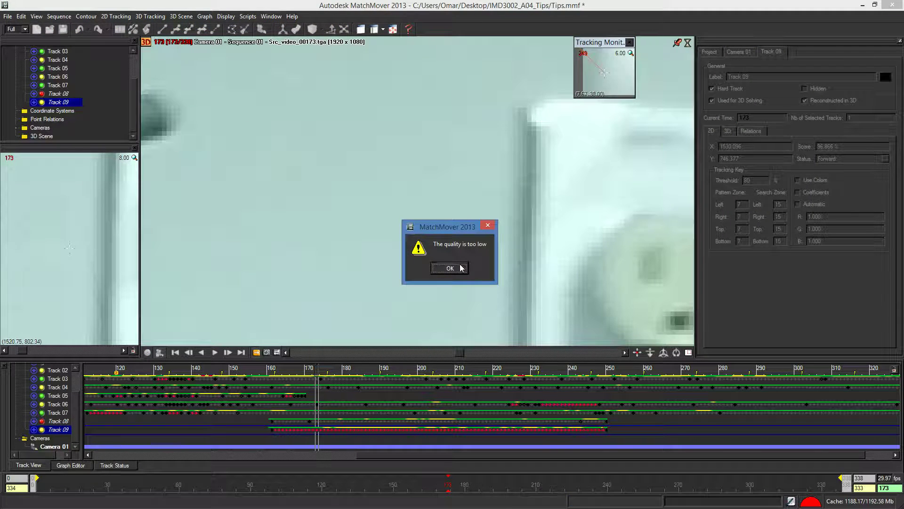
click(451, 268)
Move Track 09's Begin keyframe at frame 161 precisely onto the white outlet's upper-left corner
drag(462, 352, 444, 355)
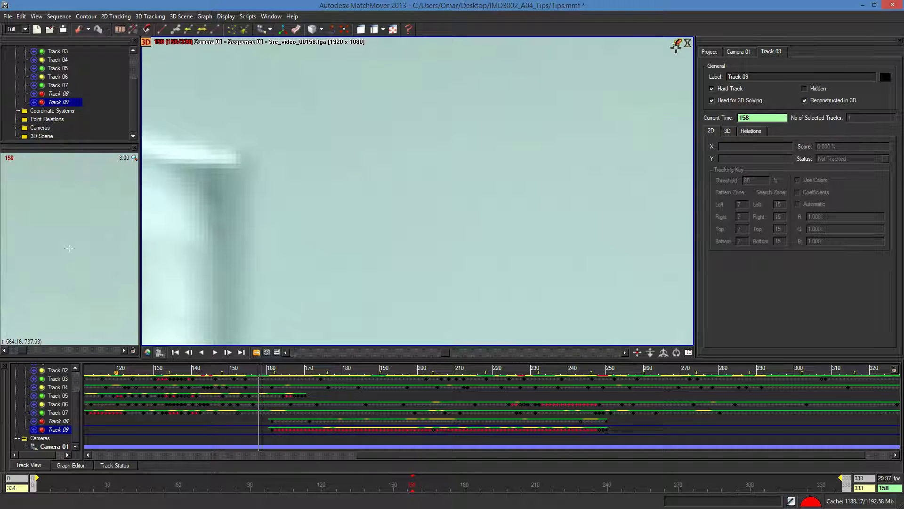
click(58, 420)
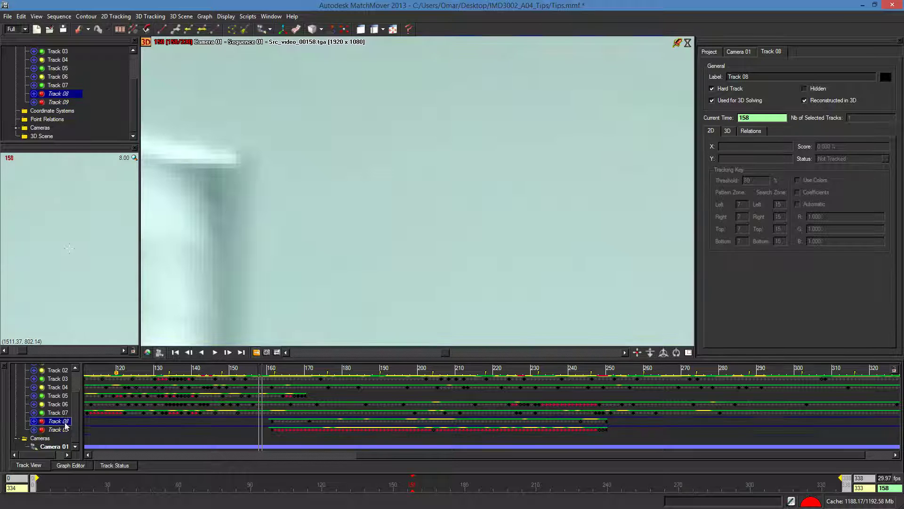
click(59, 430)
drag(451, 352, 451, 354)
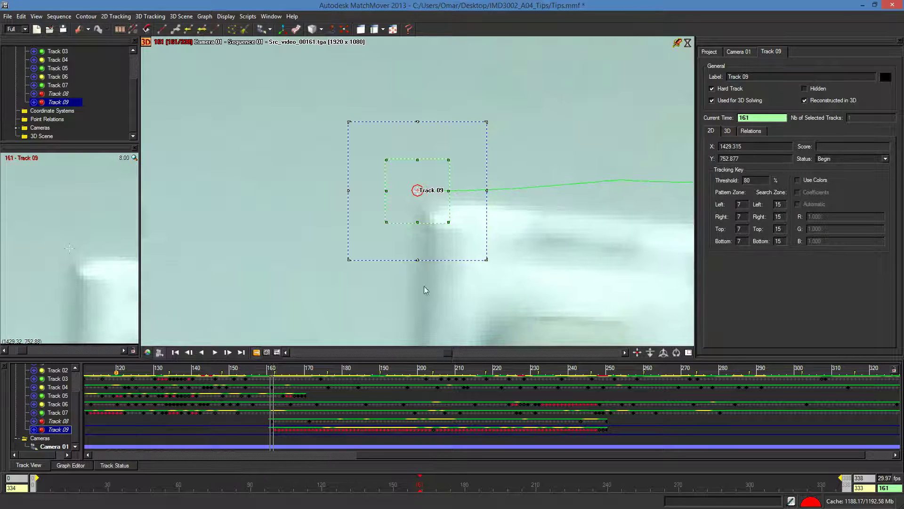
drag(417, 190, 416, 191)
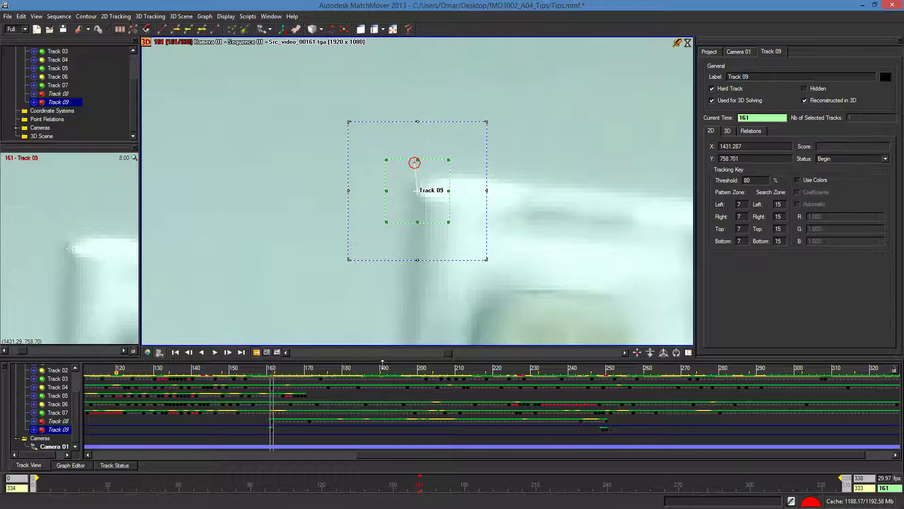
Add an intermediate keyframe for Track 09 on the outlet's upper-left corner at frame 177 and retrack it
drag(446, 353, 462, 353)
middle_drag(631, 149, 292, 218)
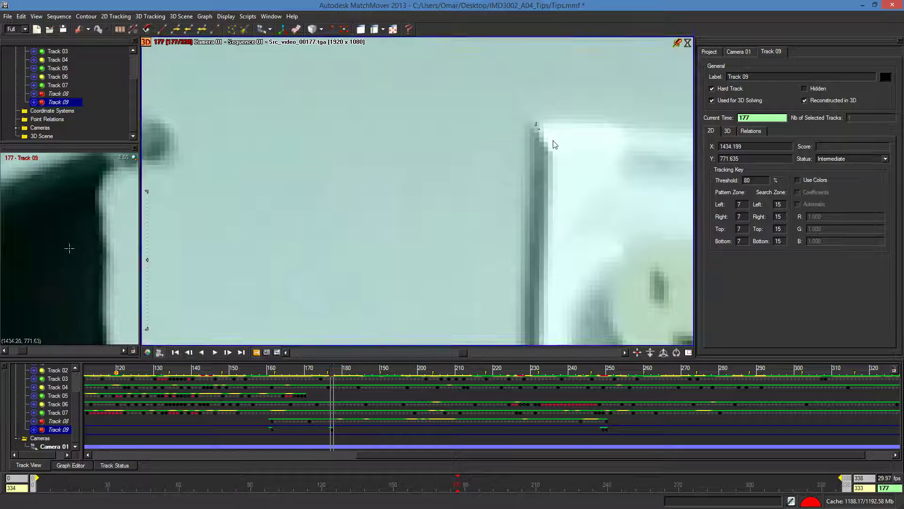
drag(329, 247, 336, 227)
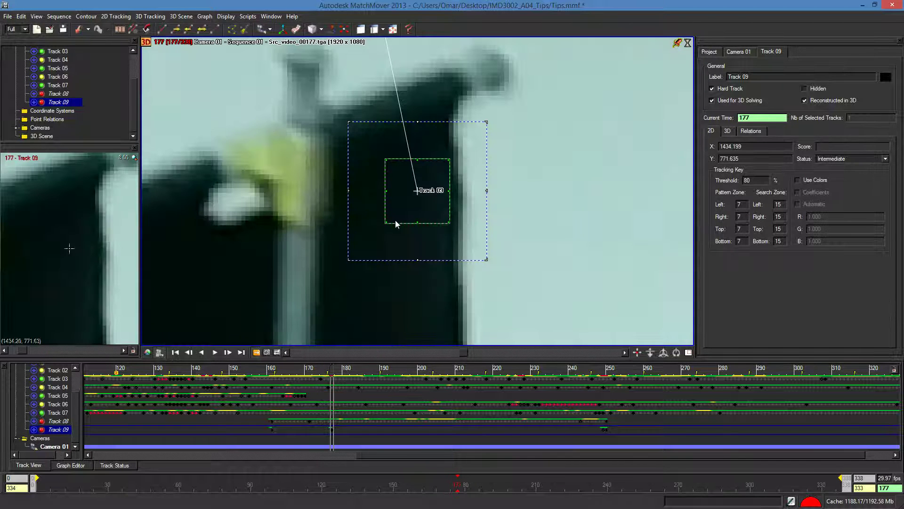
drag(417, 190, 418, 191)
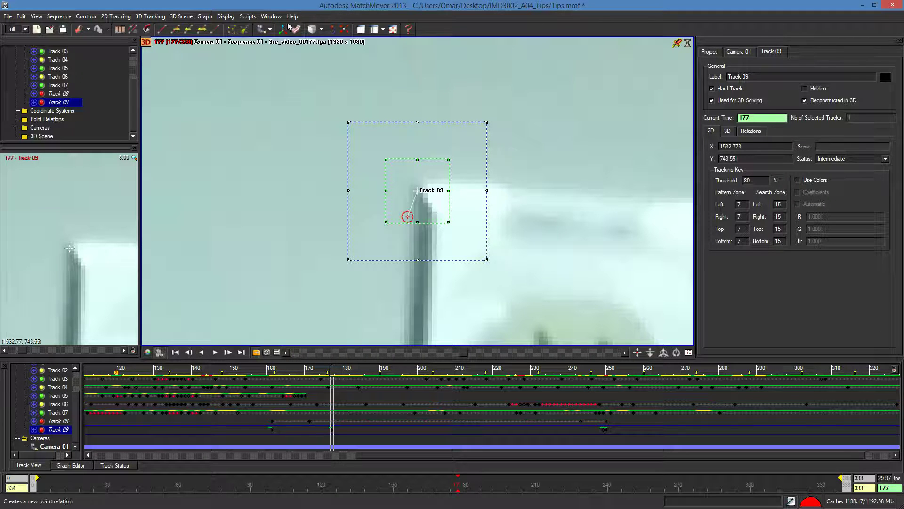
click(198, 28)
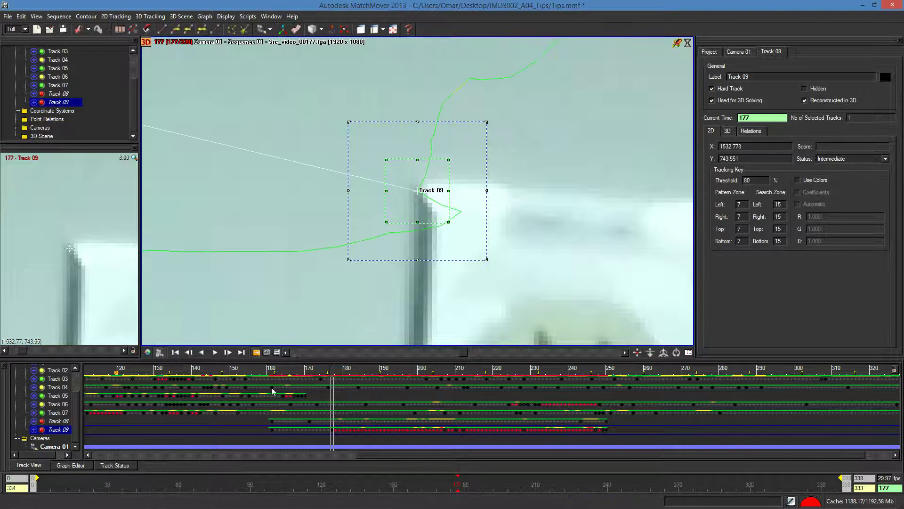
Correct Track 09 at frame 209 with an intermediate keyframe on the outlet's upper-left corner, and retrack it
drag(466, 351, 496, 352)
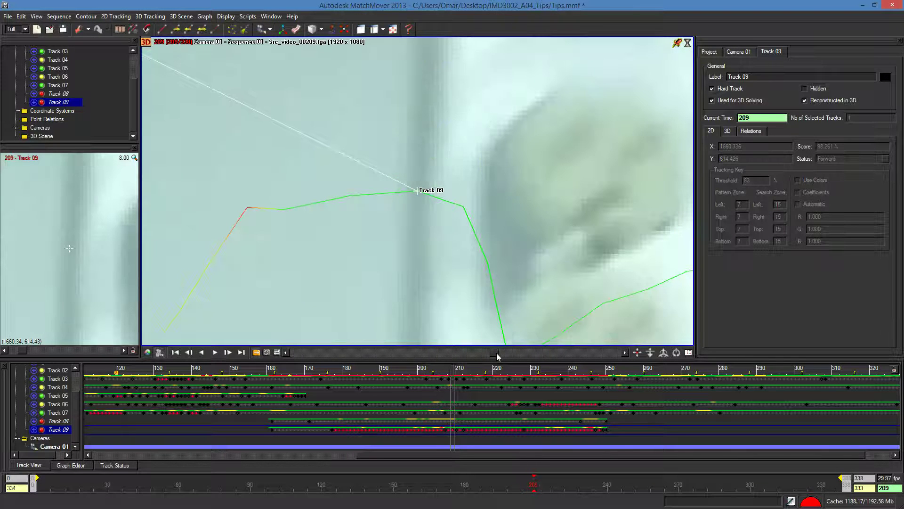
drag(419, 192, 418, 190)
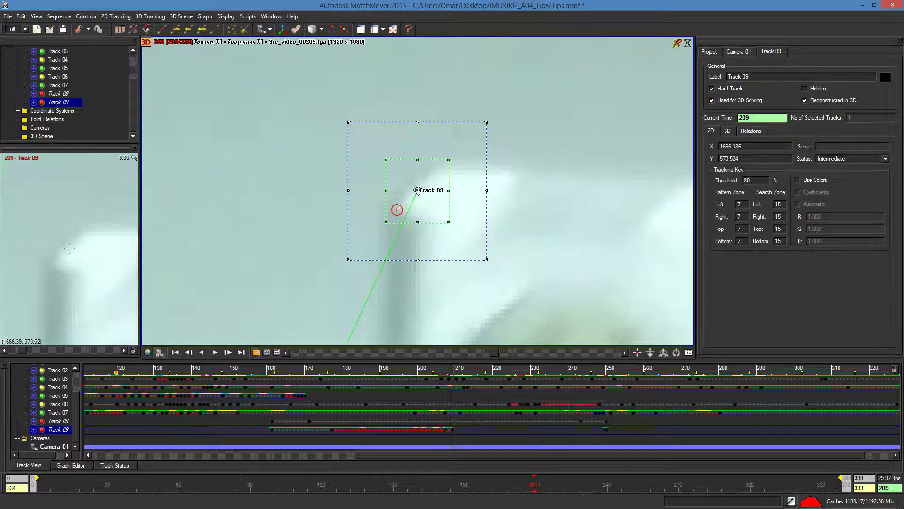
key(F3)
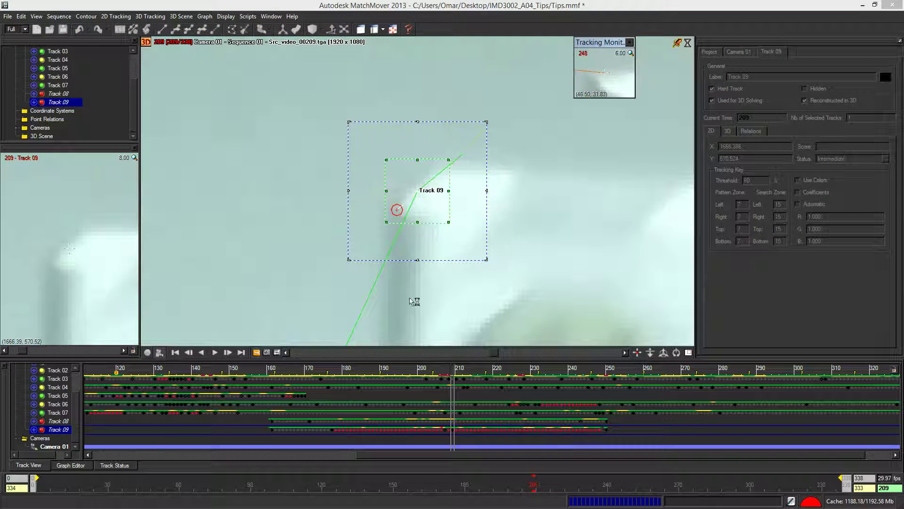
Place Track 09 keyframes on the outlet's upper-left corner at frames 207 and 205, retracking after each
mouse_move(491, 354)
mouse_down()
mouse_move(484, 352)
mouse_move(492, 356)
mouse_up()
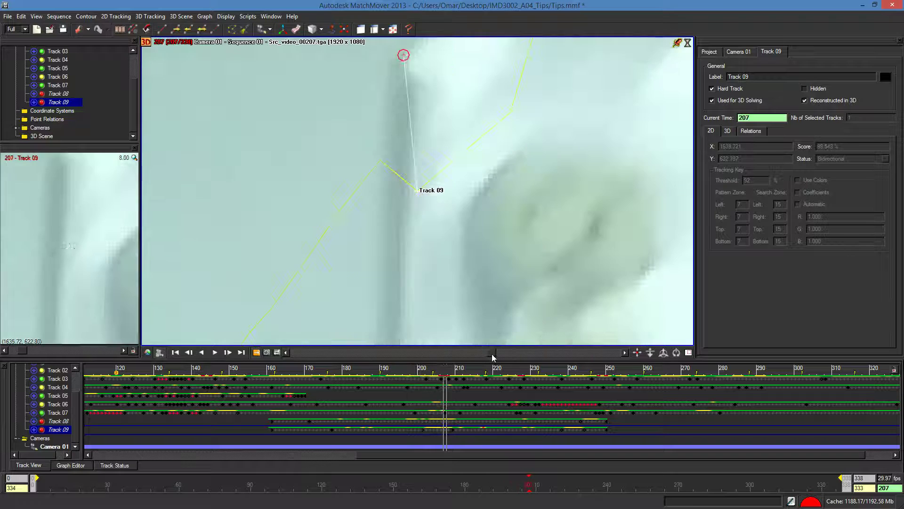
drag(419, 194, 417, 193)
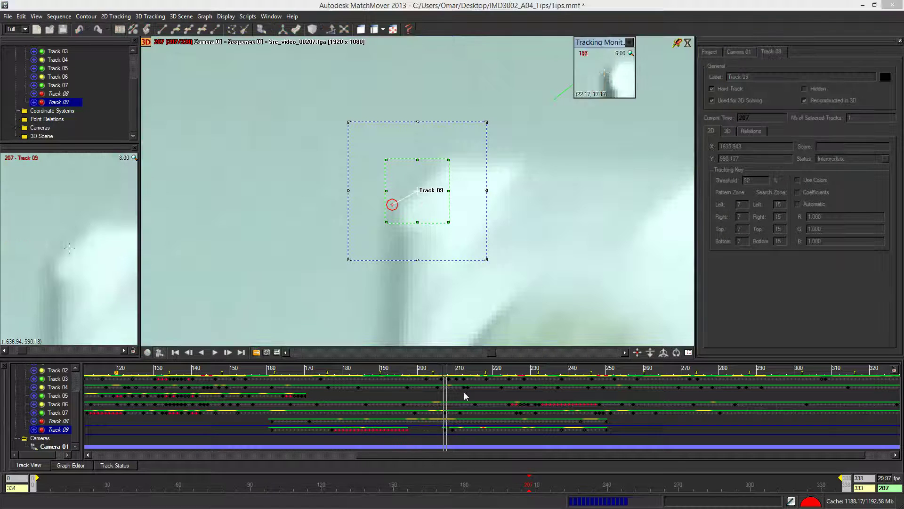
drag(493, 355, 494, 357)
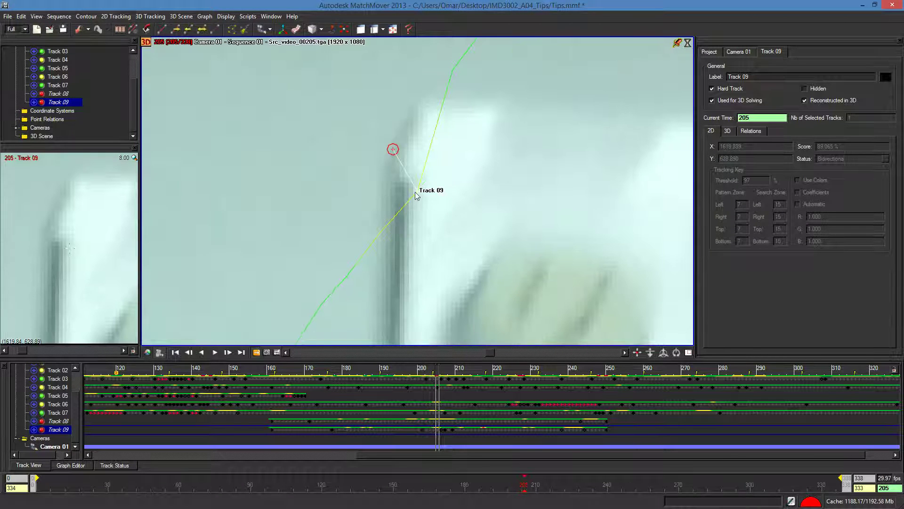
drag(417, 193, 416, 192)
key(F3)
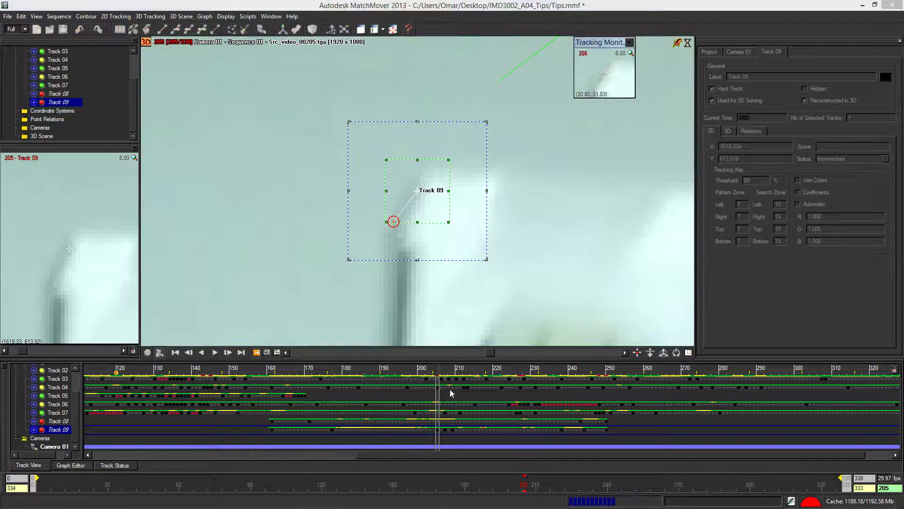
Reposition Track 09 on the outlet's upper-left corner at frame 217 as an intermediate keyframe and retrack it
mouse_move(484, 351)
mouse_down()
mouse_move(460, 349)
mouse_move(497, 354)
mouse_move(502, 366)
mouse_up()
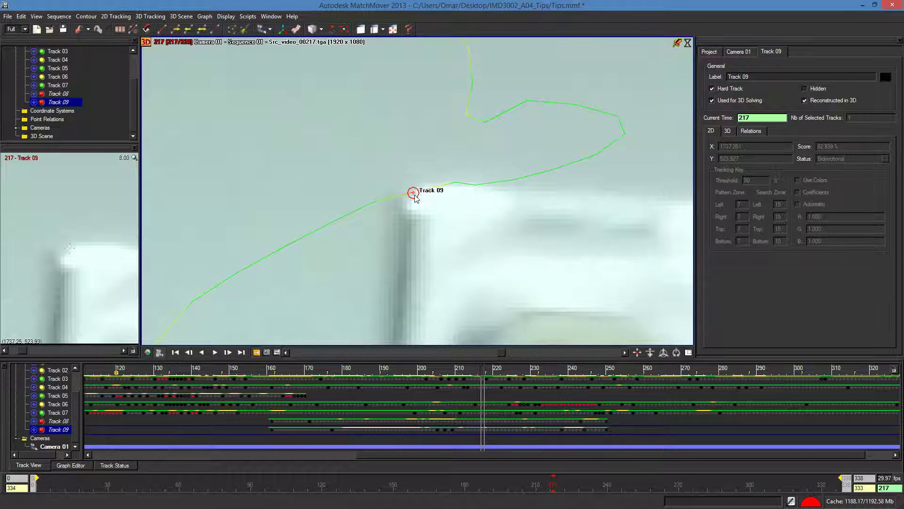
drag(415, 195, 416, 190)
key(F3)
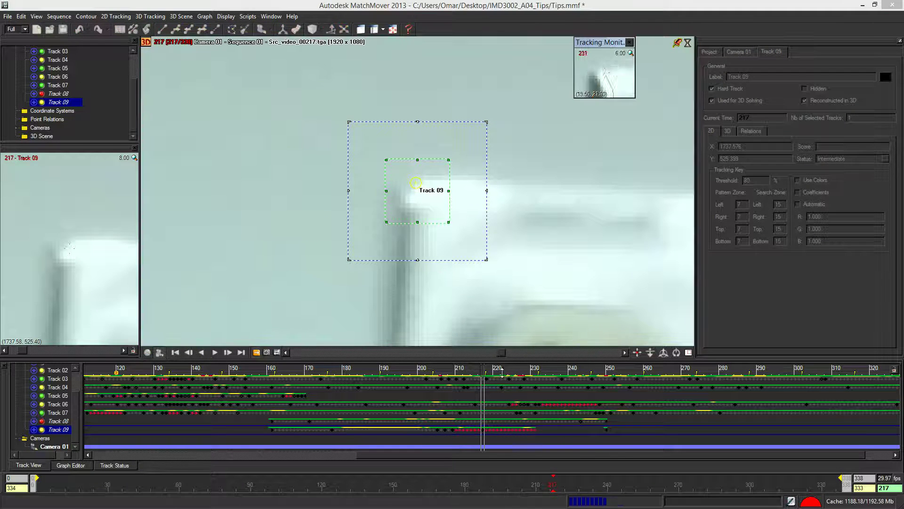
Set a Track 09 keyframe on the outlet's upper-left corner at frame 226 and run the tracking again
drag(502, 352, 510, 357)
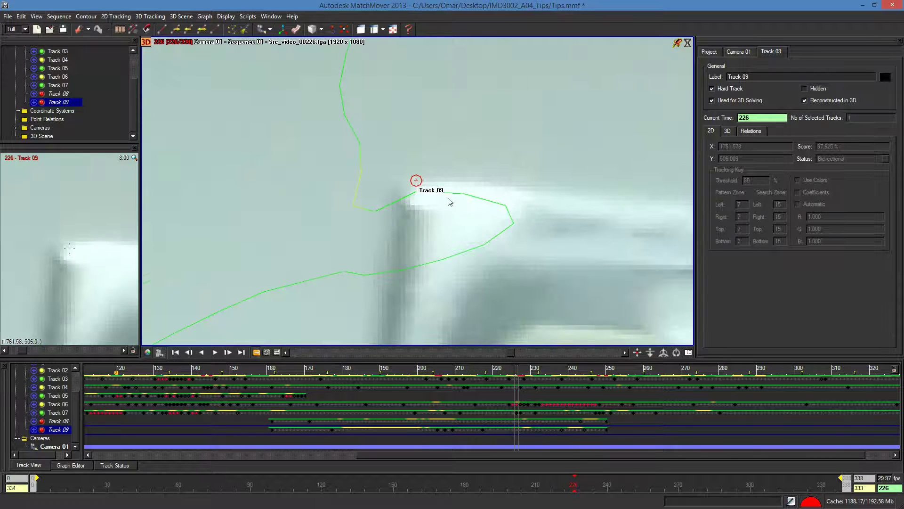
drag(419, 190, 417, 188)
key(F3)
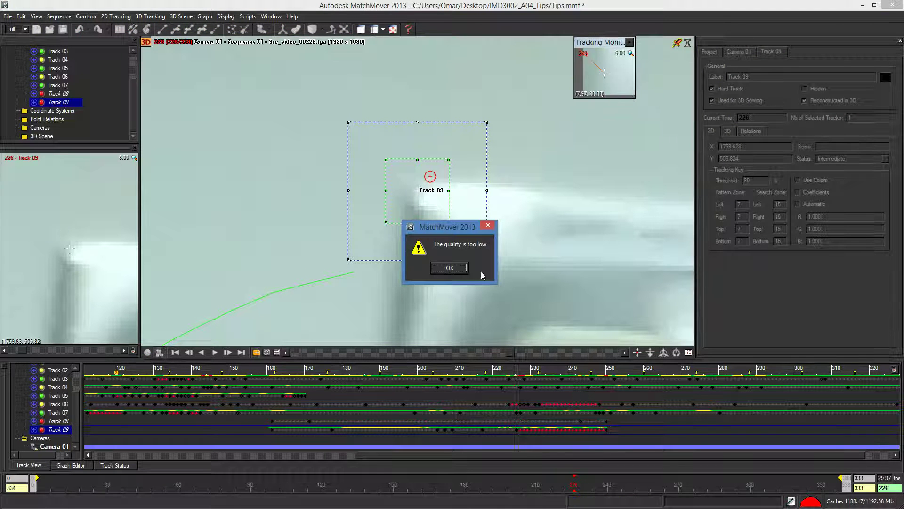
click(464, 270)
Adjust Track 09's intermediate keyframe at frame 249 to sit on the outlet's upper-left corner
drag(512, 350, 534, 351)
drag(416, 187, 361, 108)
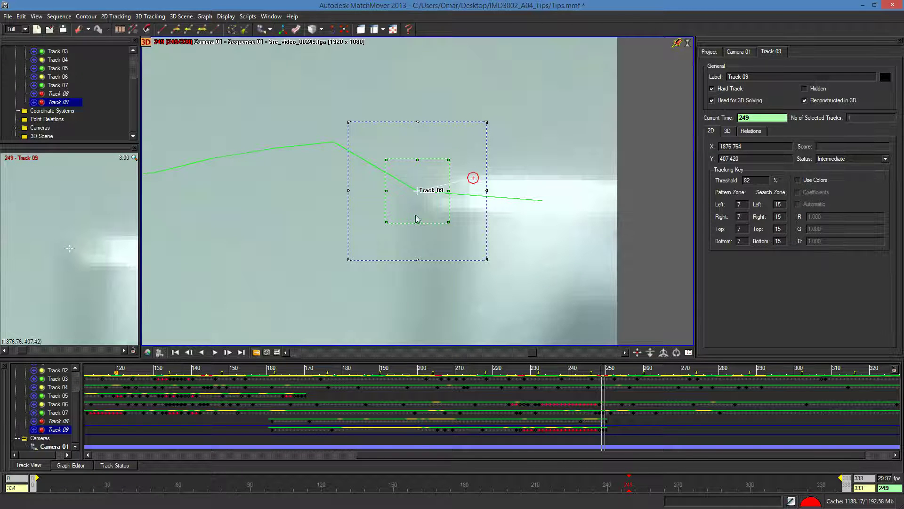
drag(416, 189, 418, 190)
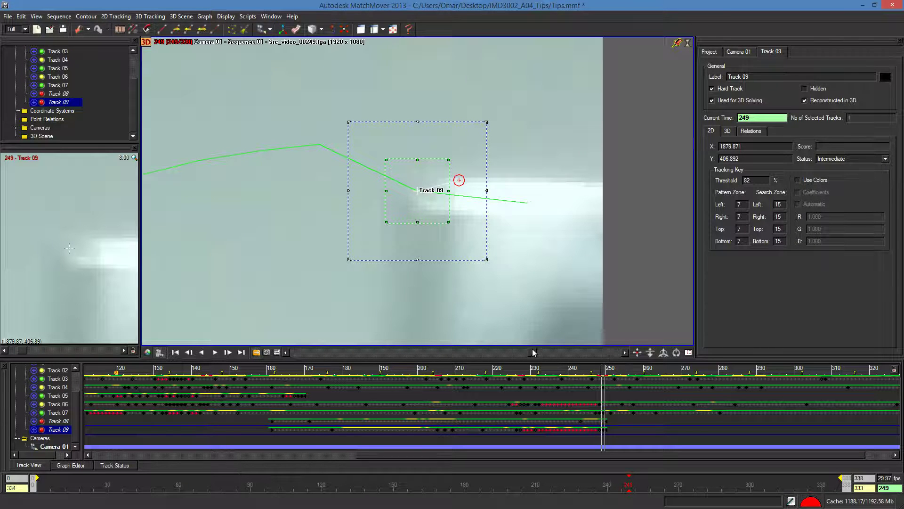
Check how Track 09 follows the outlet's upper-left corner at frames 237 and 202, and select Track 08
drag(533, 350, 523, 353)
drag(451, 361, 522, 356)
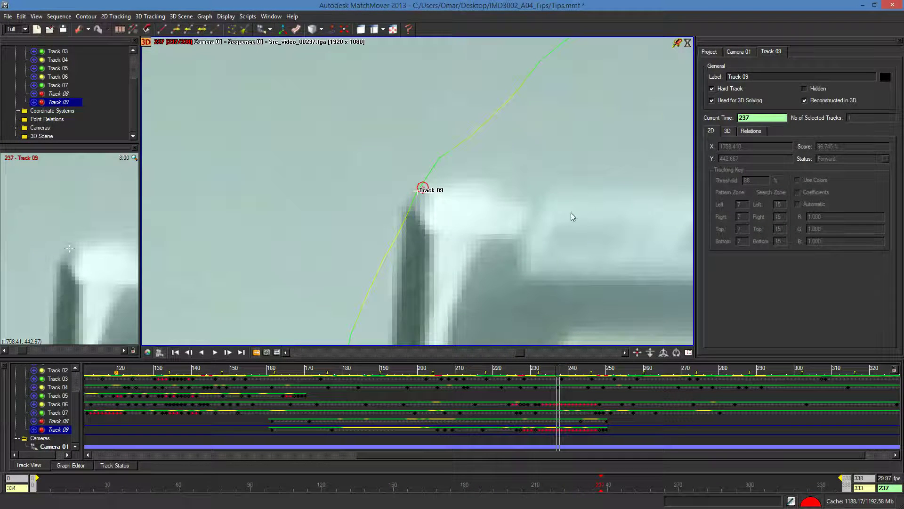
scroll(557, 230, down, 5)
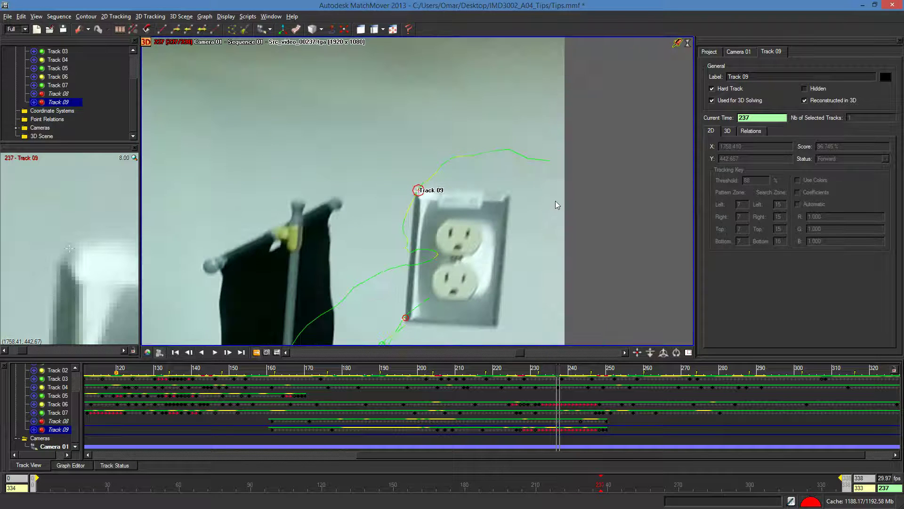
drag(525, 359, 477, 365)
click(62, 421)
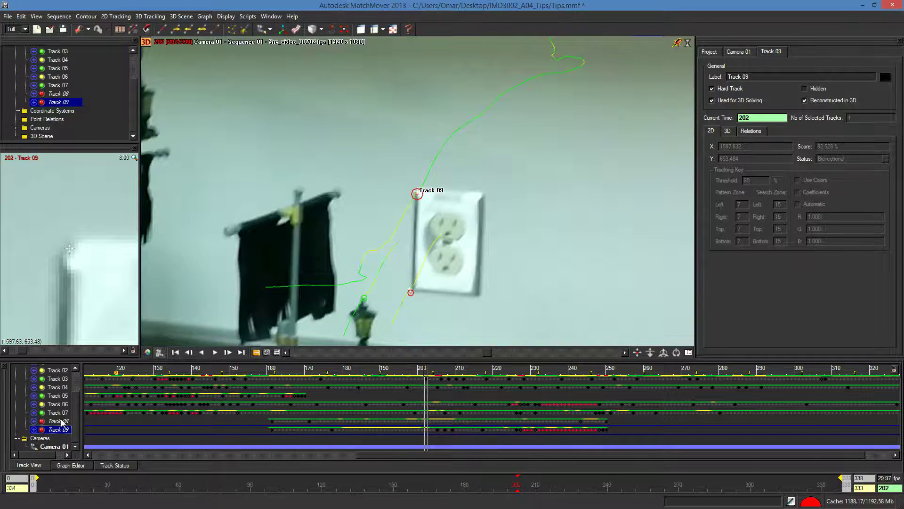
Examine Track 08 near the outlet's lower-left corner and delete its tracking data for frames 205 to 209
scroll(473, 177, up, 6)
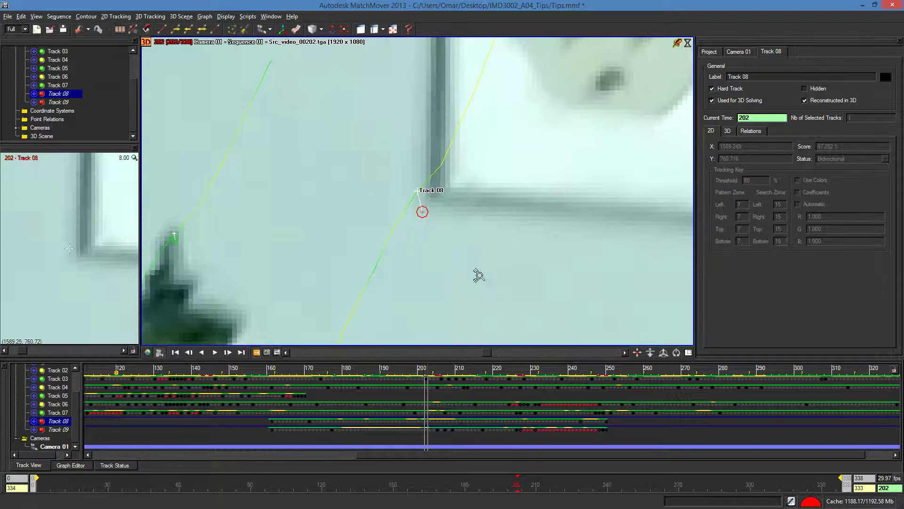
drag(474, 361, 491, 366)
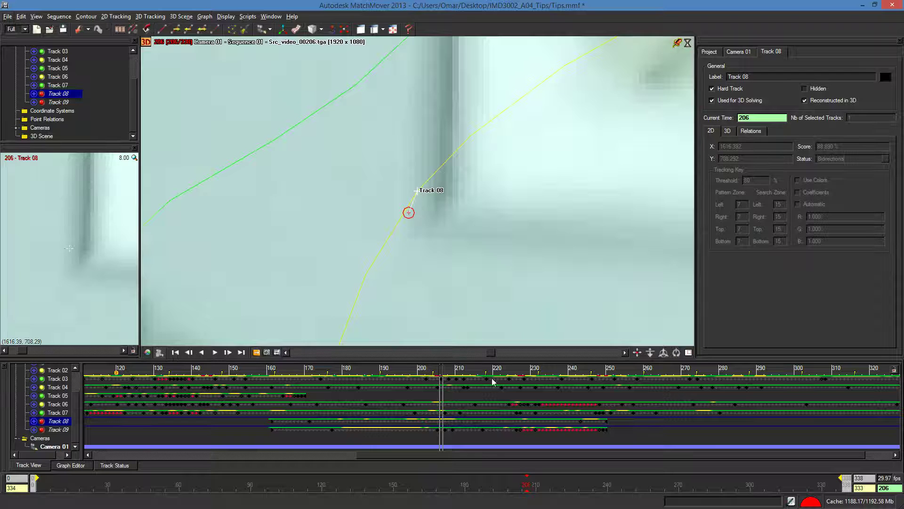
drag(437, 433, 453, 433)
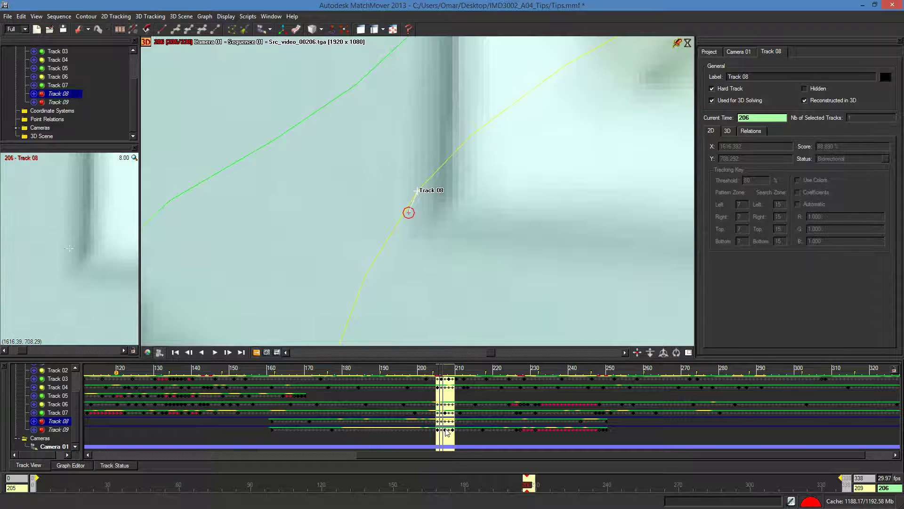
key(Delete)
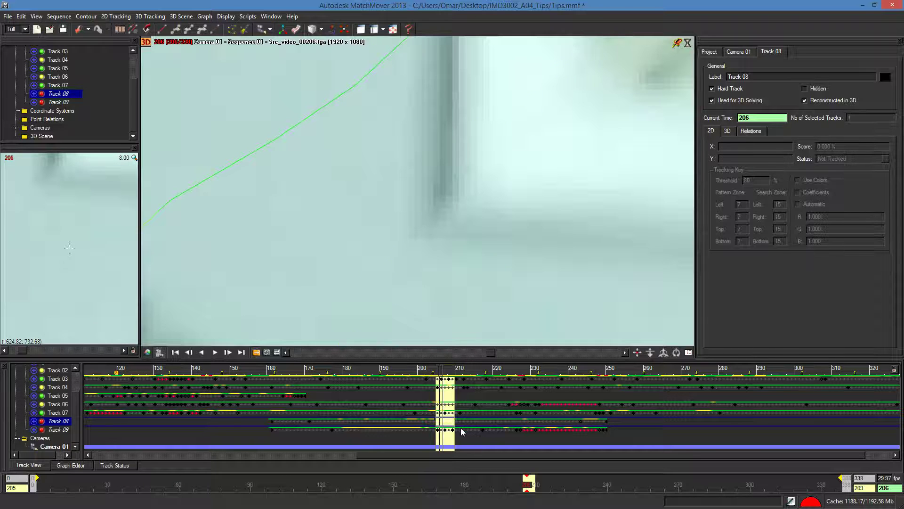
click(646, 430)
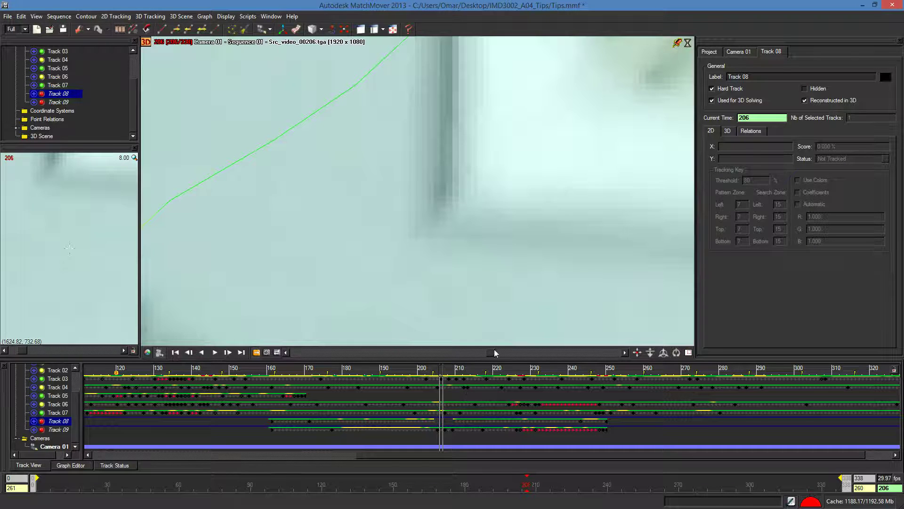
Place an intermediate Track 08 keyframe on the outlet's lower-left corner at frame 205 and track it bidirectionally
key(Left)
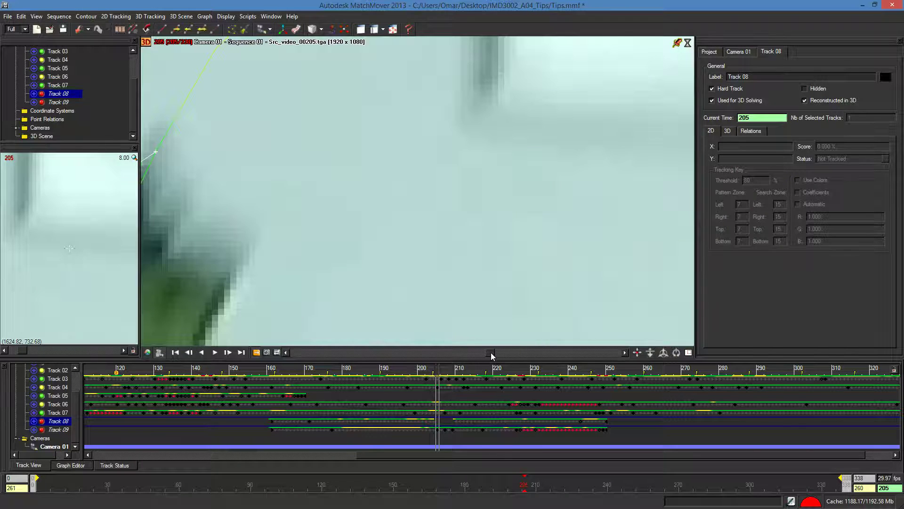
click(488, 121)
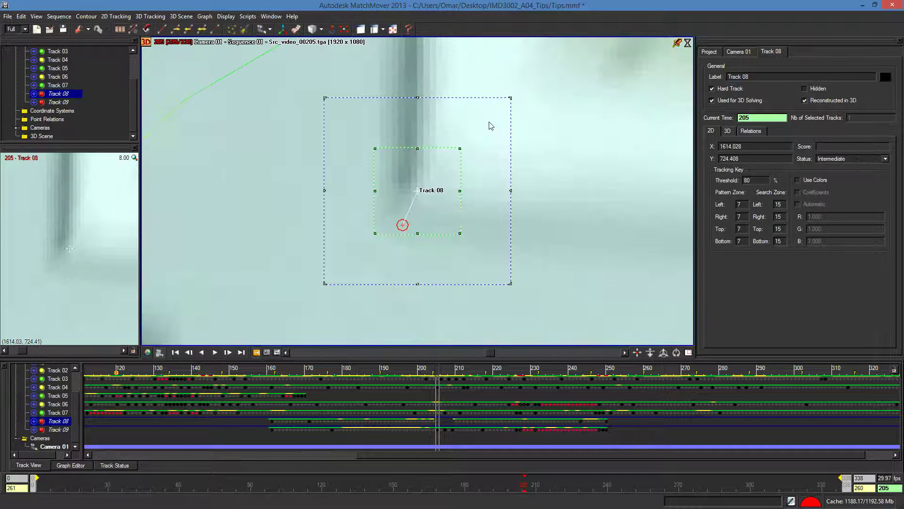
click(202, 29)
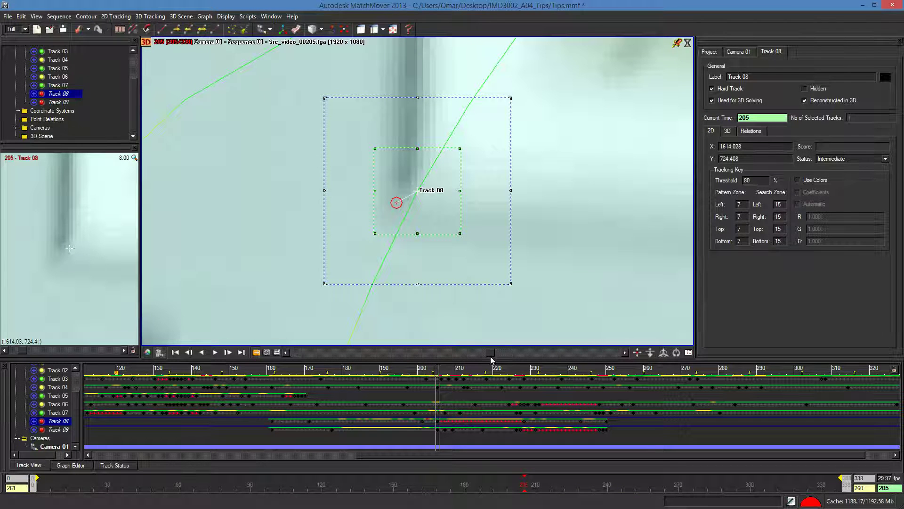
Reposition Track 08 on the outlet's lower-left corner at frame 202 as an intermediate keyframe and retrack it
drag(493, 353, 493, 353)
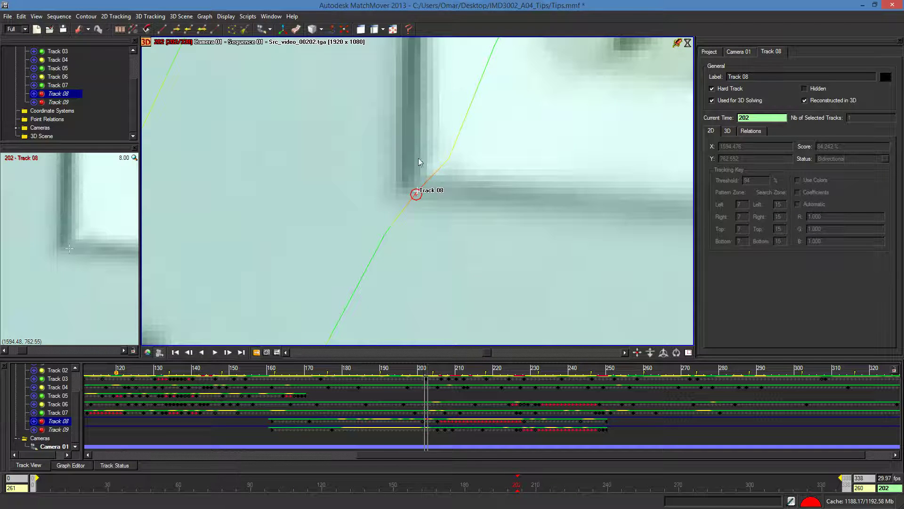
drag(415, 193, 416, 190)
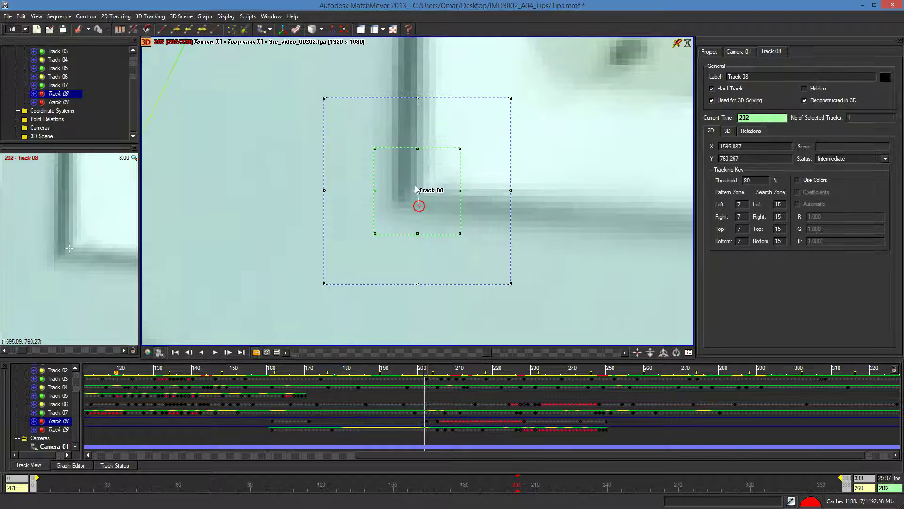
key(F3)
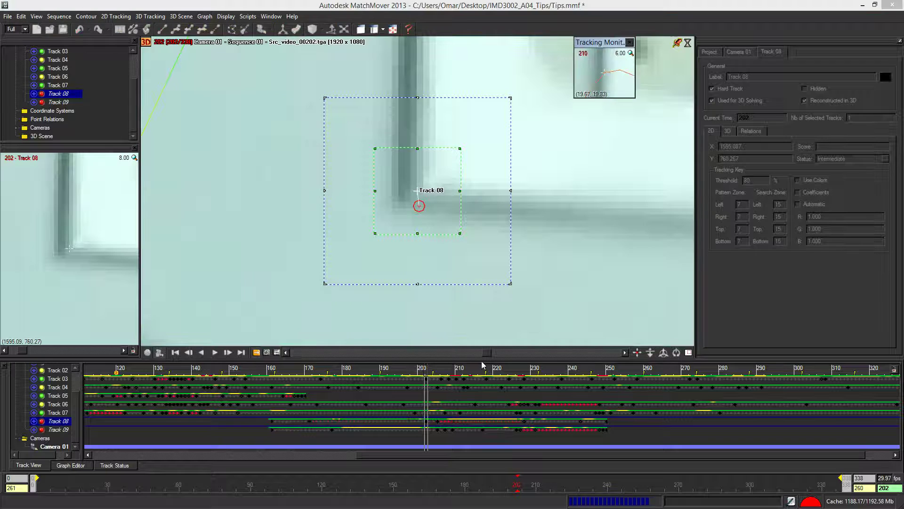
Set Track 08 keyframes on the outlet's lower-left corner at frames 216 and 210, retracking after each correction
drag(486, 353, 502, 354)
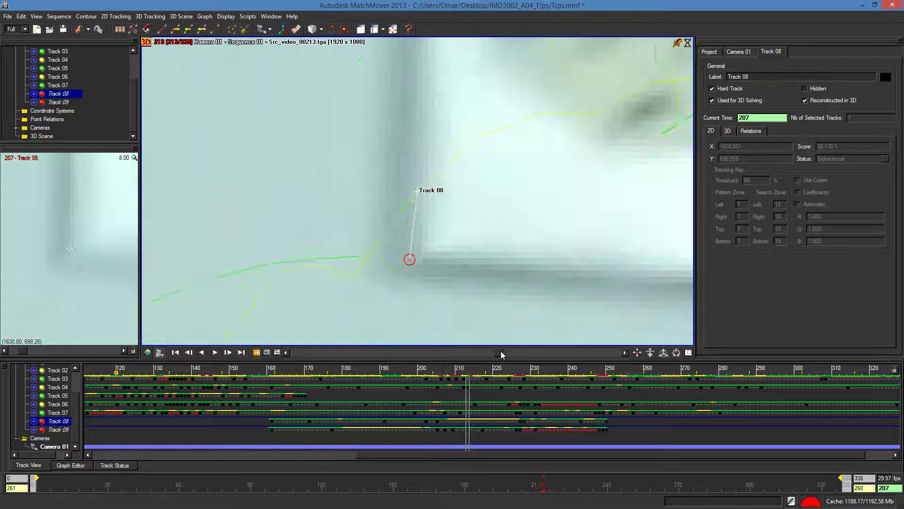
drag(419, 194, 418, 192)
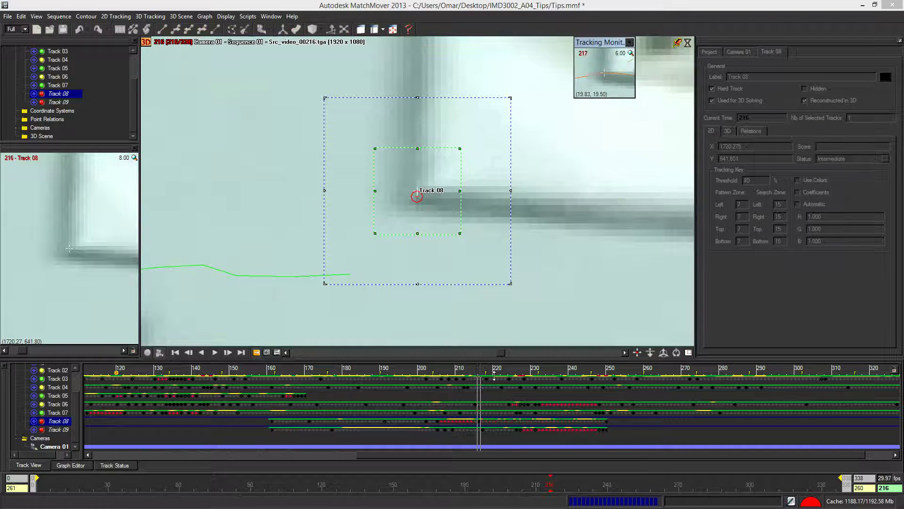
drag(503, 355, 498, 355)
drag(421, 193, 421, 193)
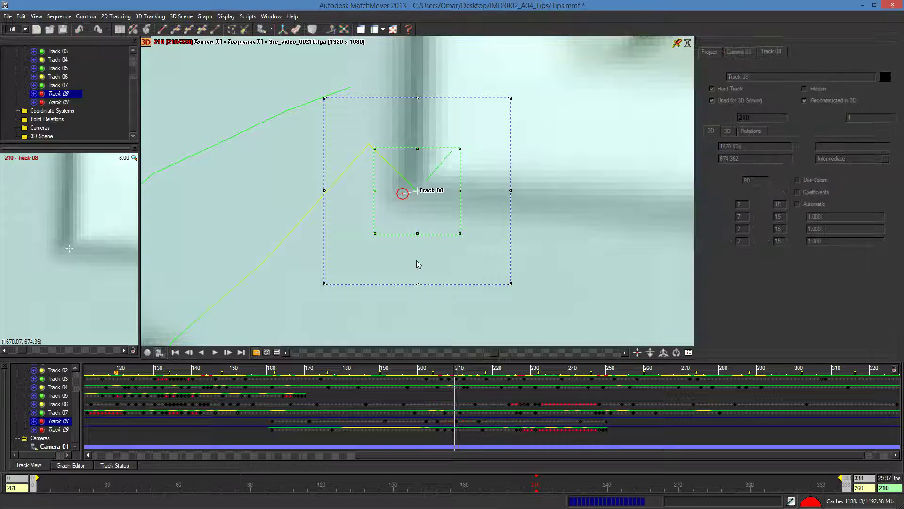
Correct Track 08 onto the outlet's lower-left corner at frame 217, retrack it and check its path up to frame 250
click(498, 353)
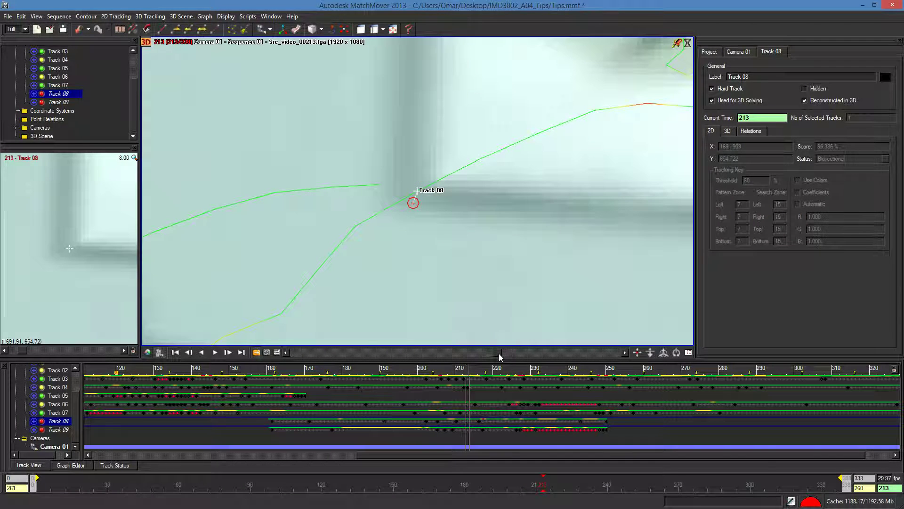
drag(499, 353, 502, 357)
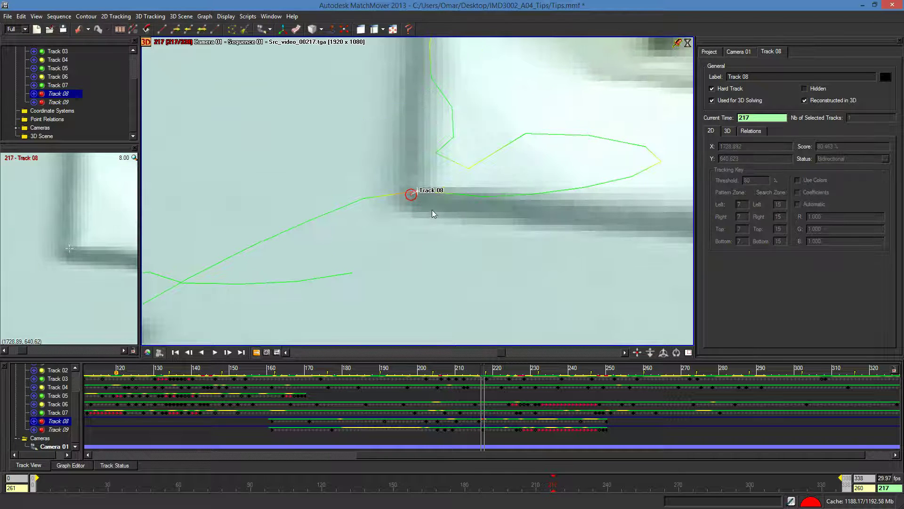
click(421, 190)
key(ctrl+z)
drag(421, 190, 418, 189)
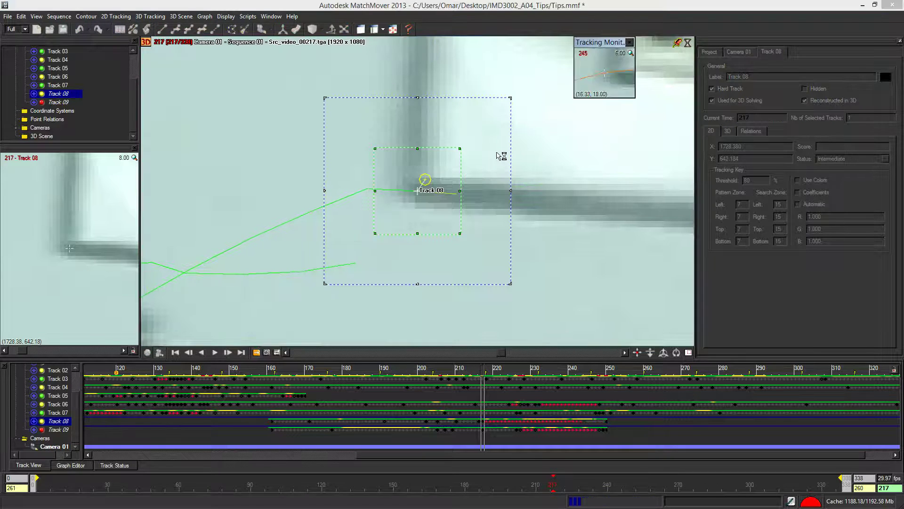
drag(501, 358, 533, 358)
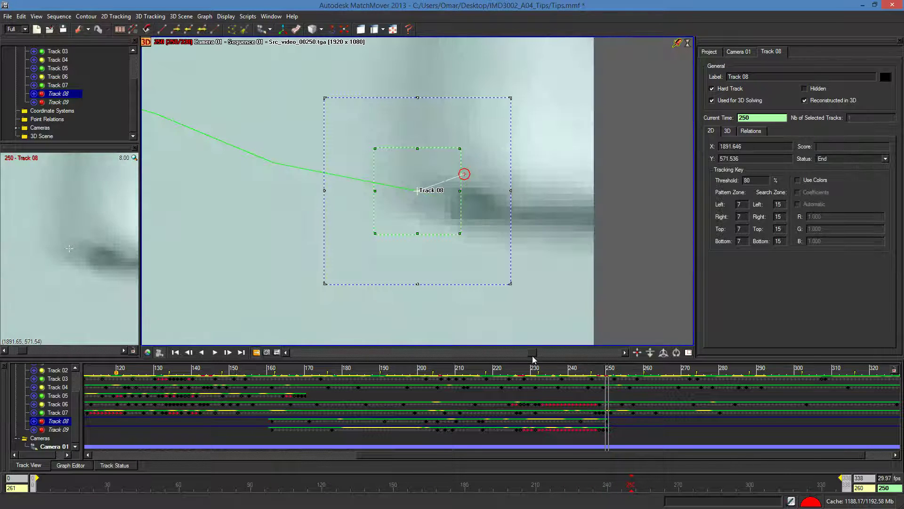
right_drag(491, 202, 466, 150)
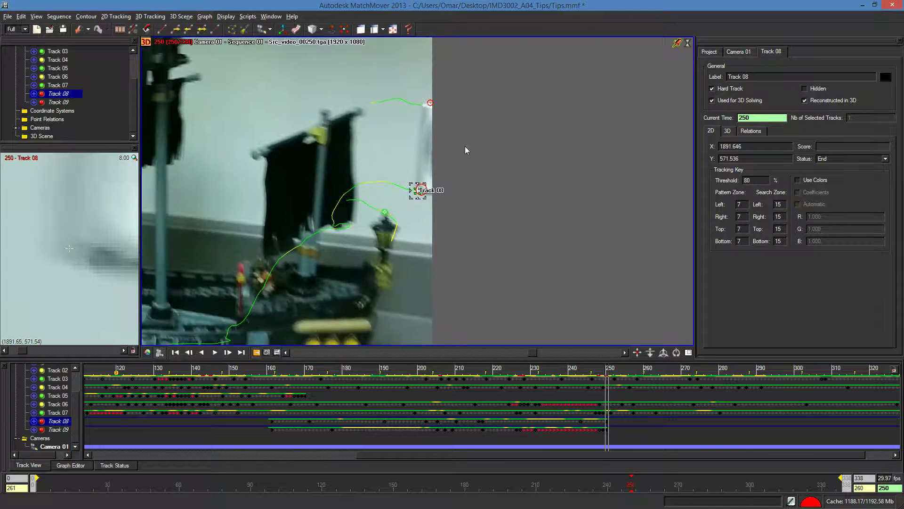
Return to frame 0 with the whole counter scene in view and create a new coordinate system
drag(535, 357, 132, 347)
drag(227, 361, 295, 354)
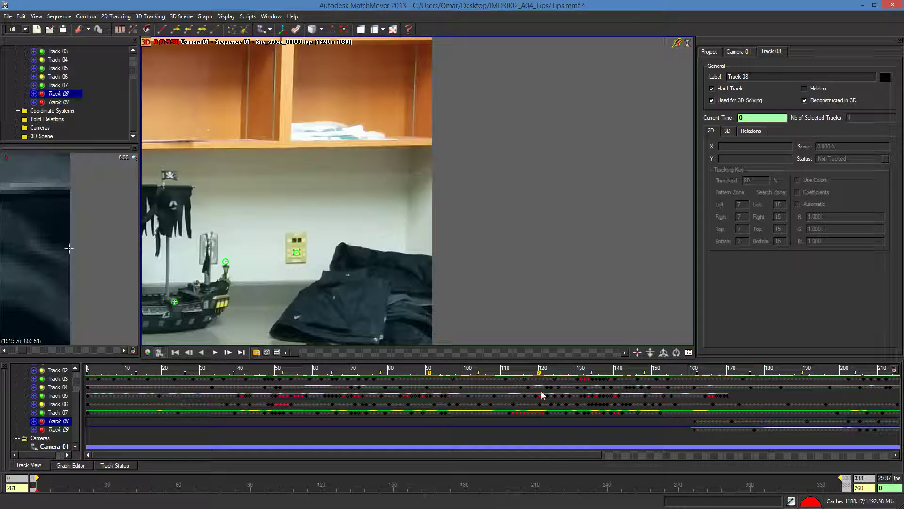
middle_drag(385, 228, 782, 203)
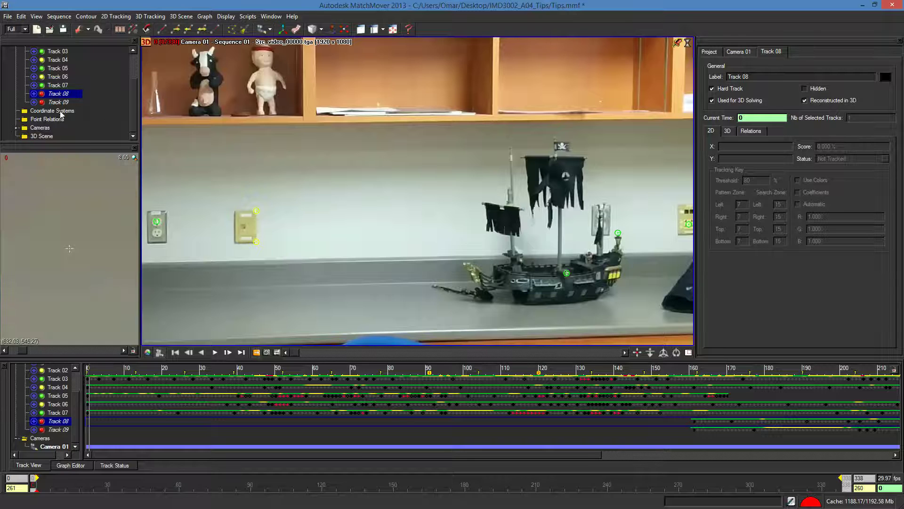
scroll(456, 163, down, 2)
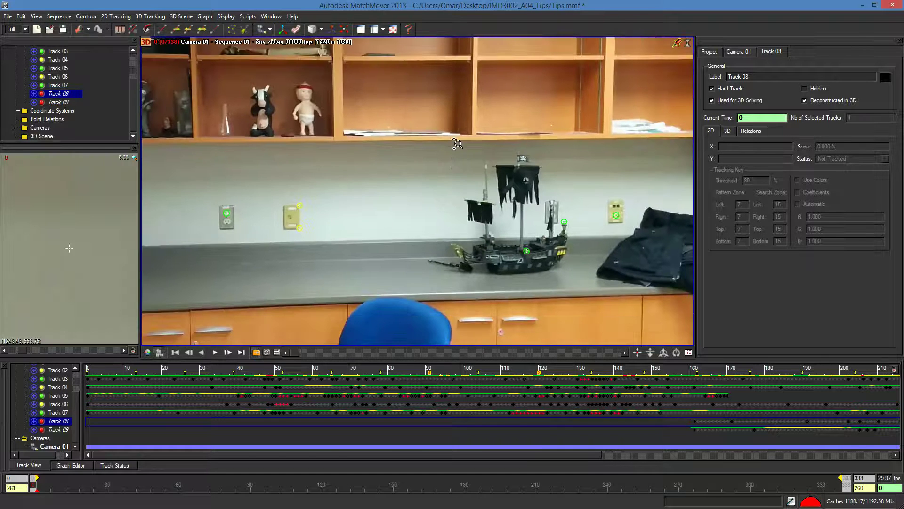
click(57, 110)
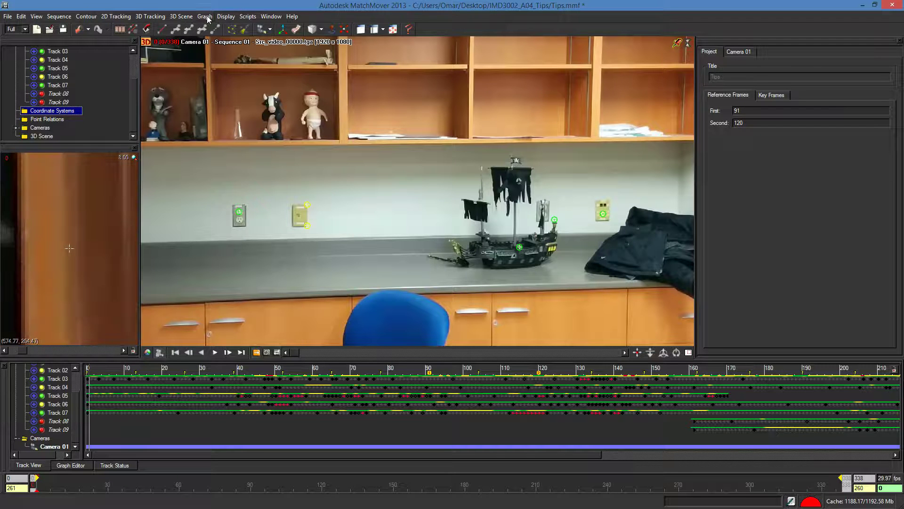
click(182, 16)
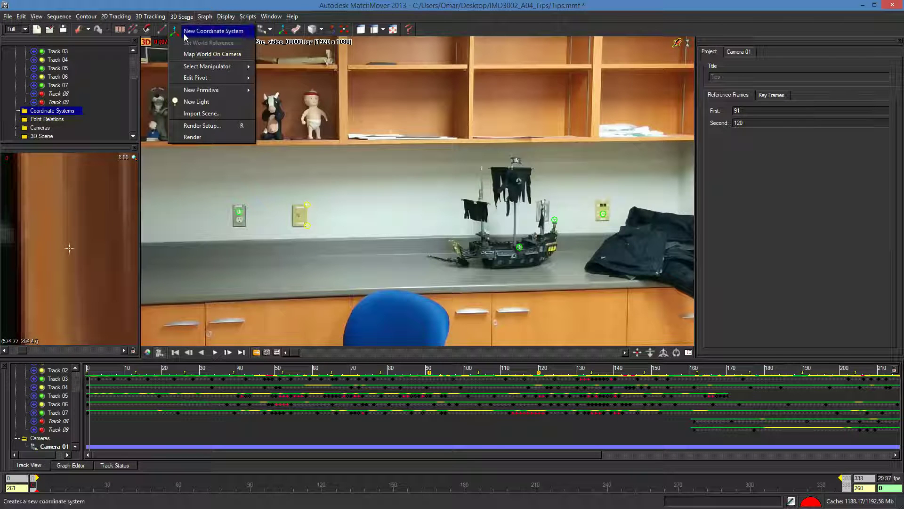
click(184, 33)
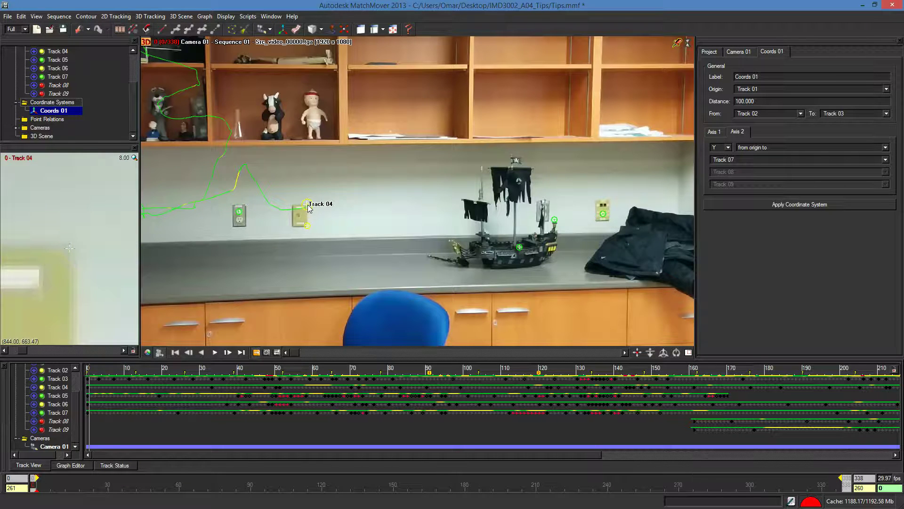
Define Axis 2 of Coords 01 as Y through 2 points, from Track 06 to Track 04
click(728, 148)
click(728, 150)
click(776, 149)
click(774, 162)
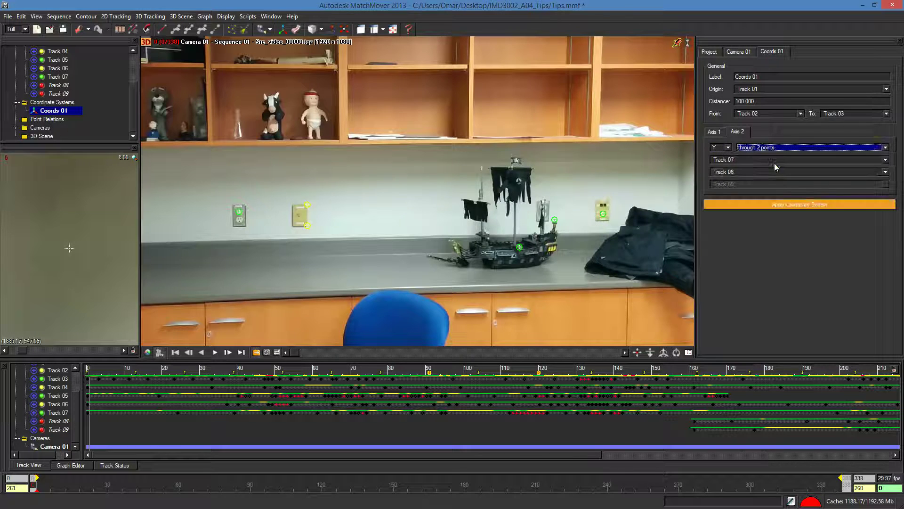
click(773, 162)
click(771, 189)
click(773, 159)
click(755, 208)
click(770, 168)
click(758, 202)
Set Axis 1 of Coords 01 to Z with the normal to 3 points method
click(716, 133)
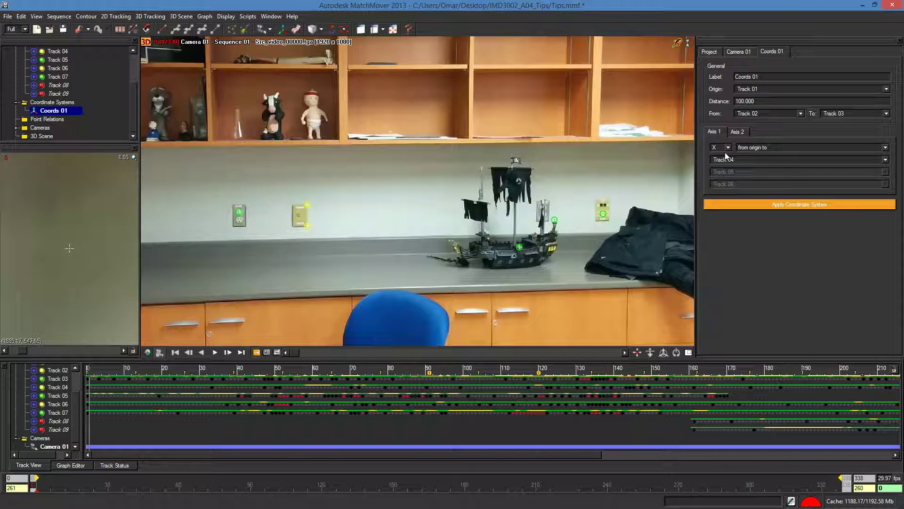
click(728, 148)
click(719, 172)
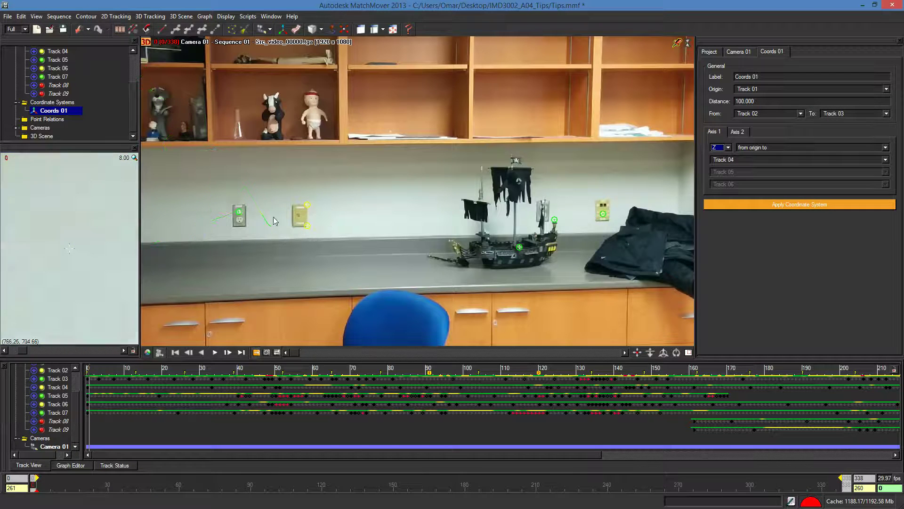
click(777, 149)
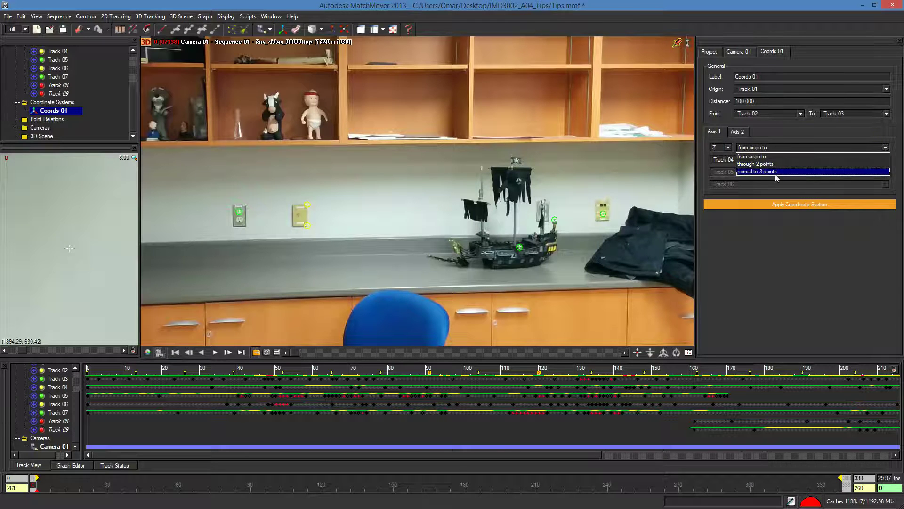
click(776, 172)
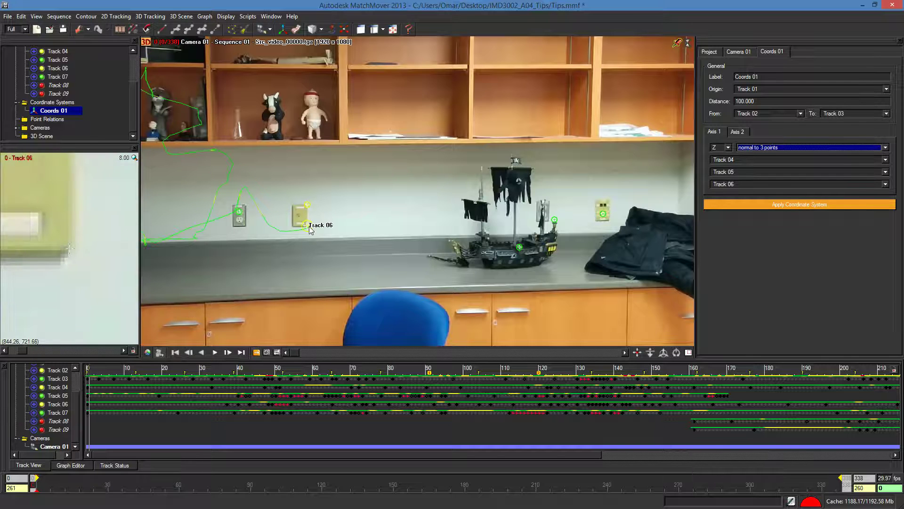
Use Track 01, Track 04 and Track 06 as the Z axis's three points and apply the coordinate system
click(783, 161)
click(778, 168)
click(778, 172)
click(766, 202)
click(768, 183)
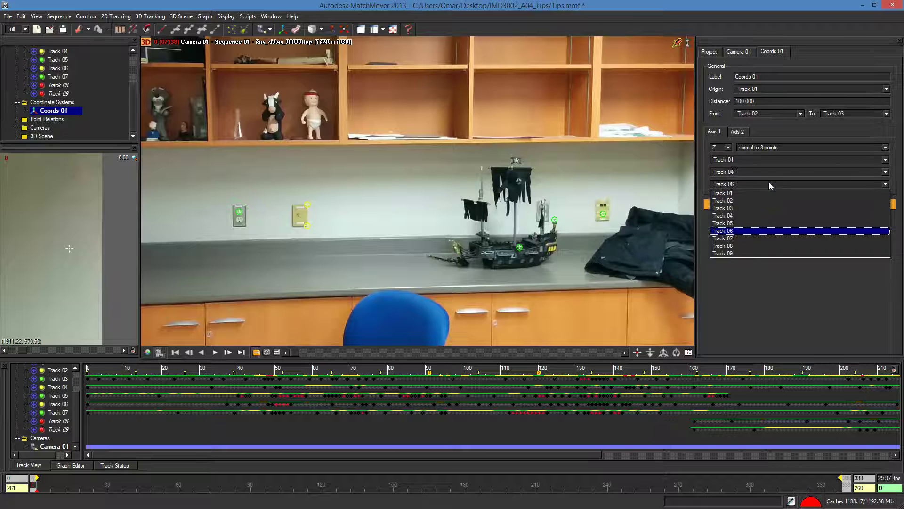
click(750, 231)
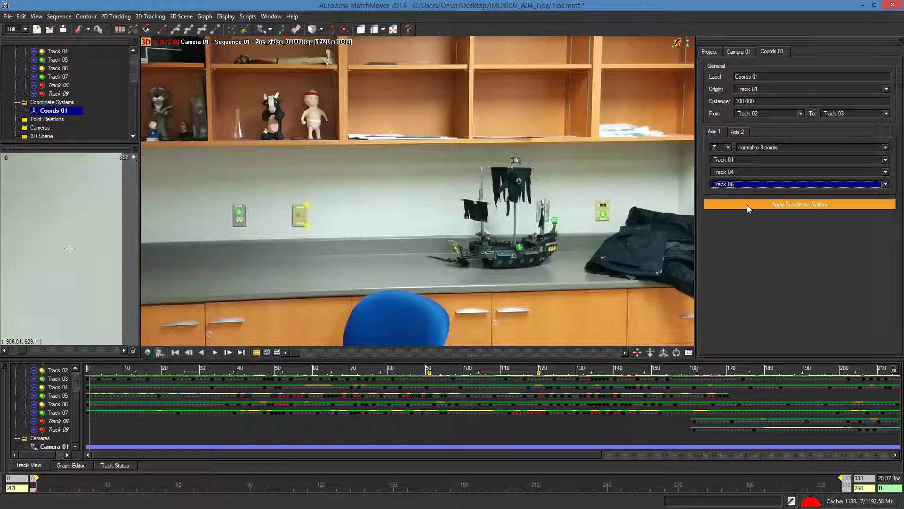
click(746, 205)
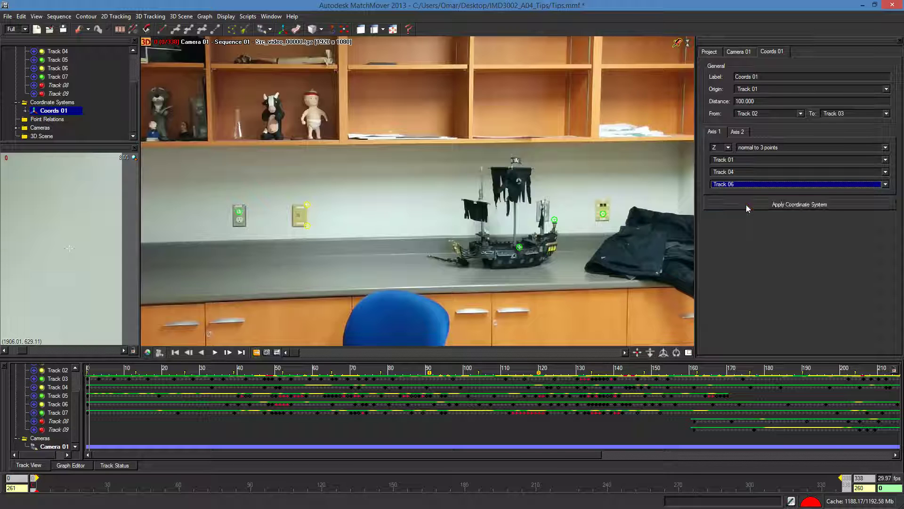
Inspect the axes of Coords 01 in the 3D view through the camera, scrubbing from frame 0 to frame 99
click(146, 43)
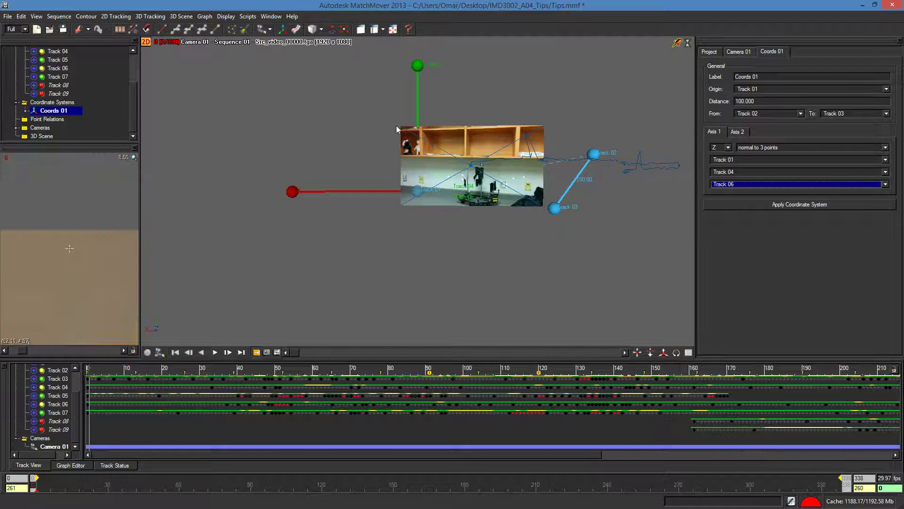
key(l)
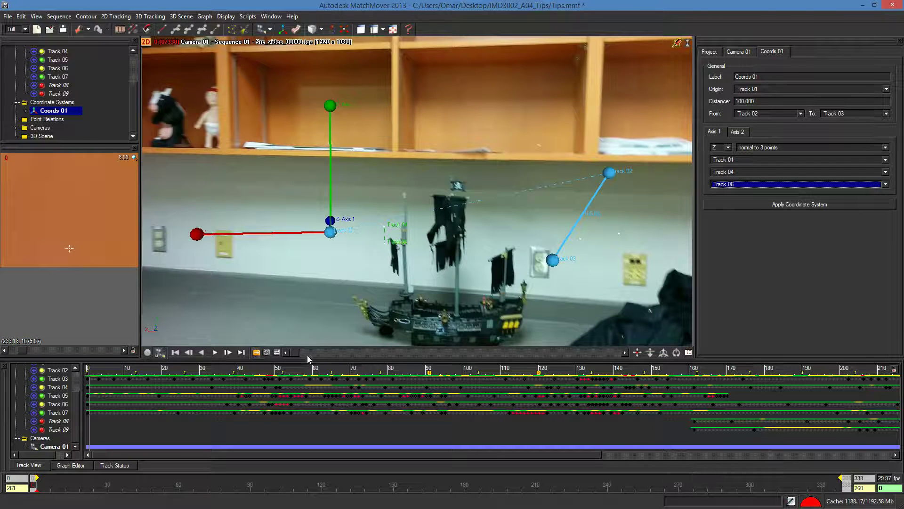
drag(298, 354, 387, 361)
Reorder the Z axis's three points to Track 04, Track 01, Track 06, apply the coordinate system and return to frame 0
click(816, 171)
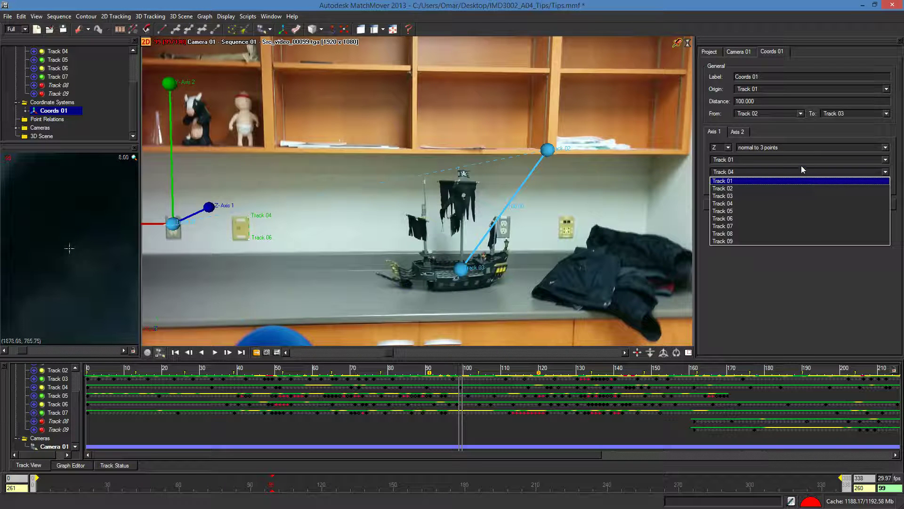
click(781, 182)
click(782, 160)
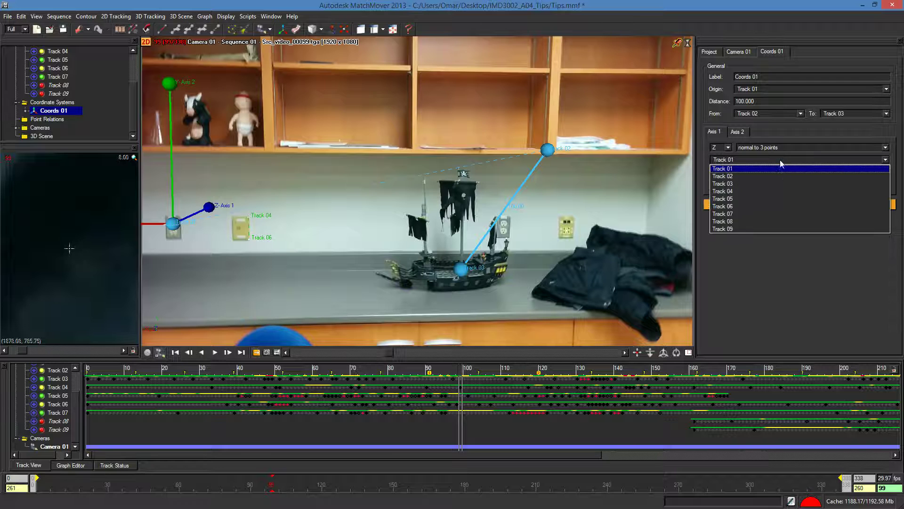
click(775, 191)
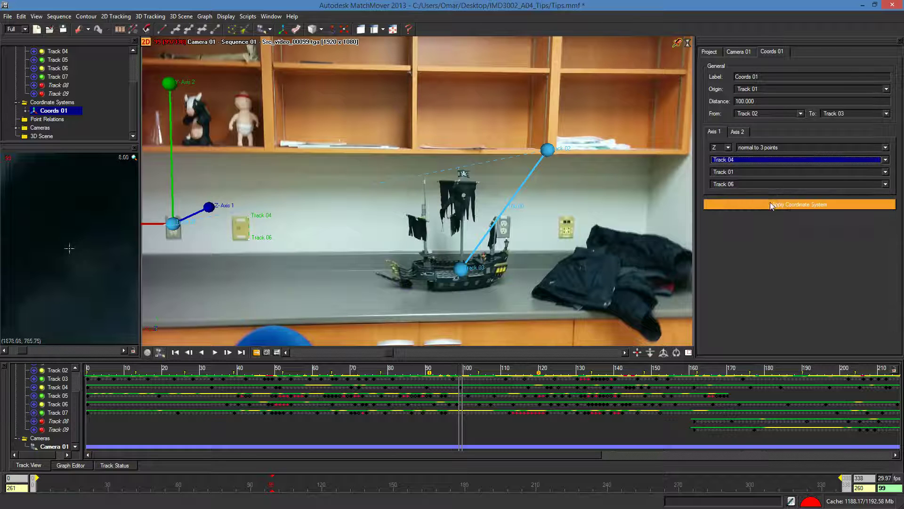
click(769, 204)
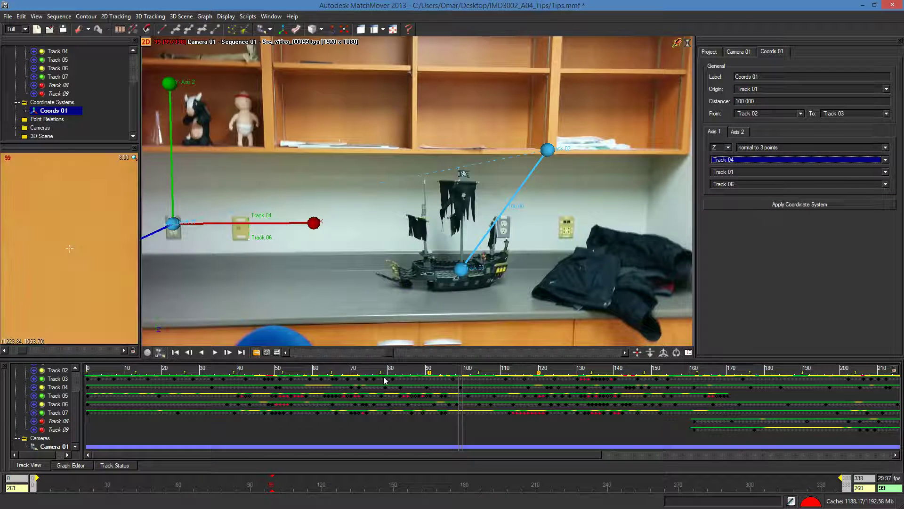
drag(391, 353, 112, 144)
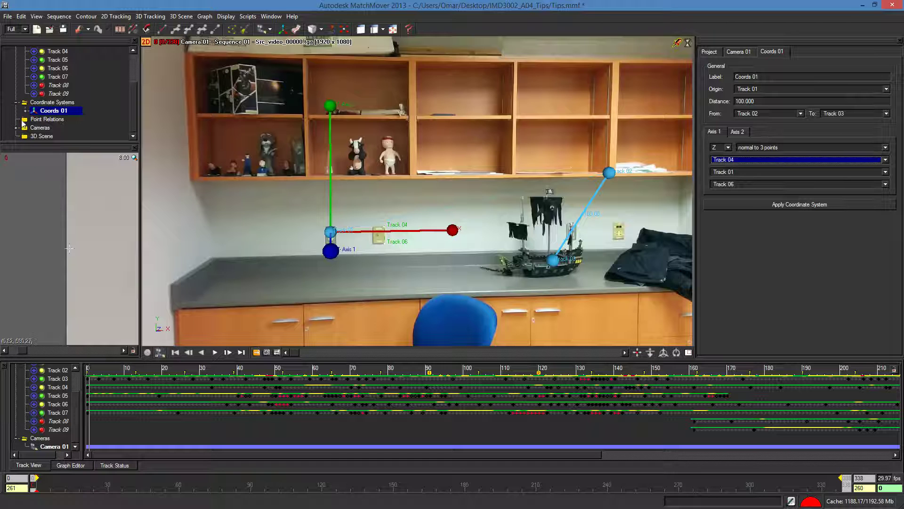
Create a new point relation in the project
click(40, 121)
right_click(42, 121)
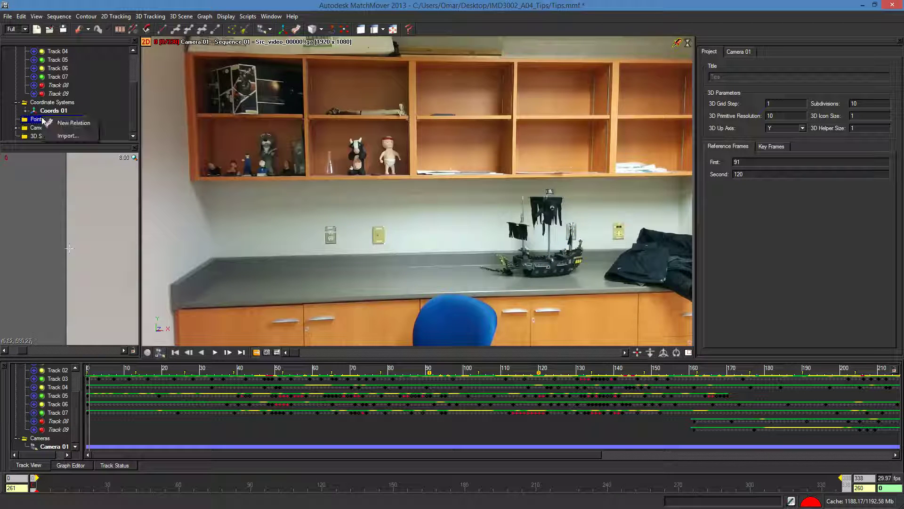
click(69, 123)
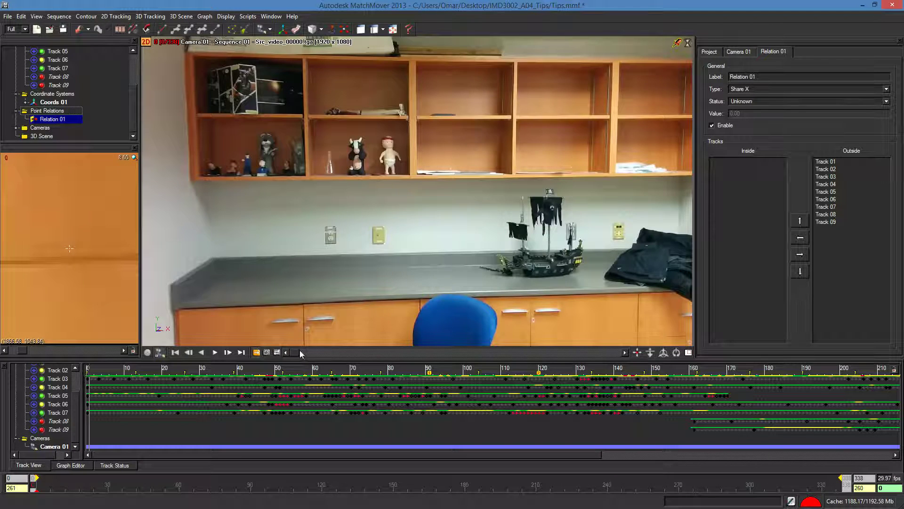
Include the wall outlet tracks, Track 01, 04, 05, 06, 08 and 09, in Relation 01
mouse_move(303, 351)
mouse_down()
mouse_move(374, 358)
mouse_move(345, 356)
mouse_move(424, 346)
mouse_move(358, 359)
mouse_move(320, 352)
mouse_up()
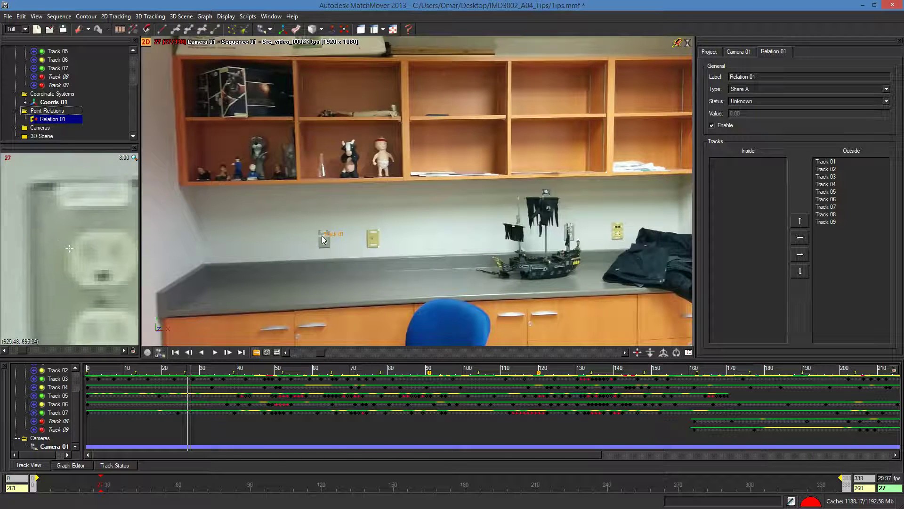
click(833, 162)
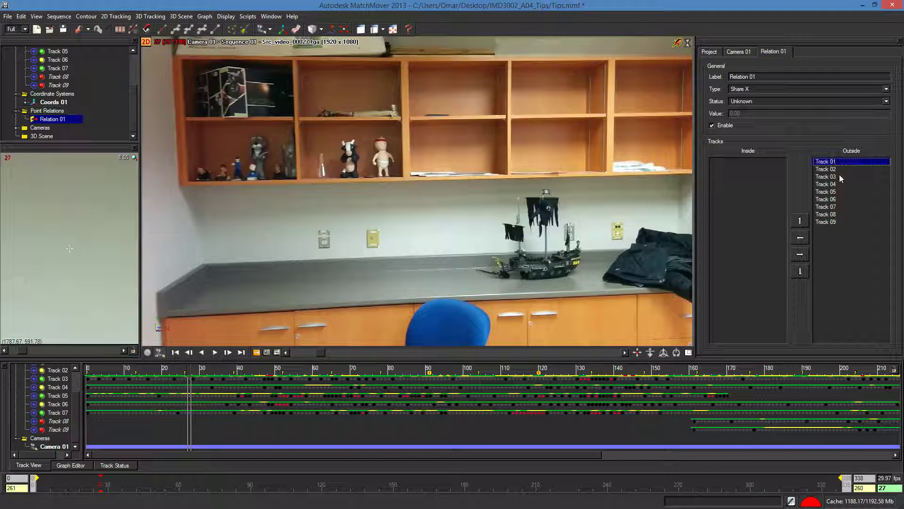
ctrl+click(826, 184)
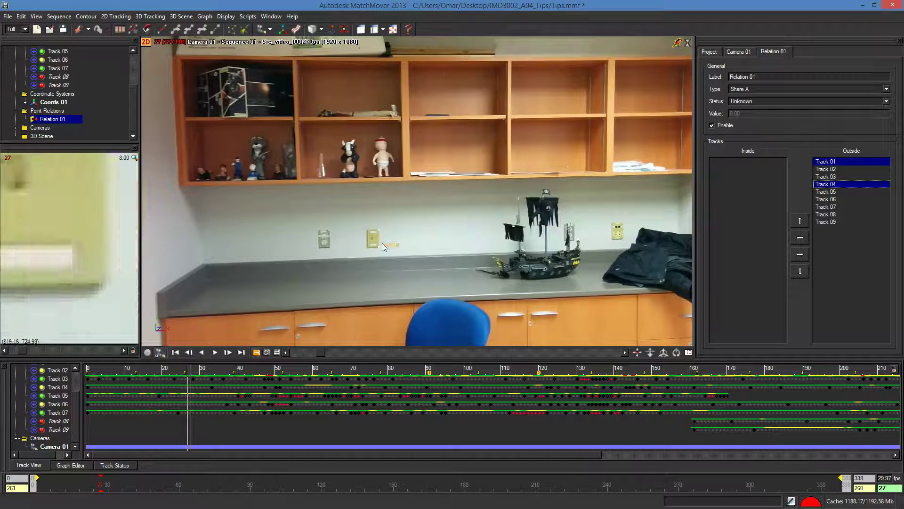
ctrl+click(842, 199)
ctrl+click(840, 192)
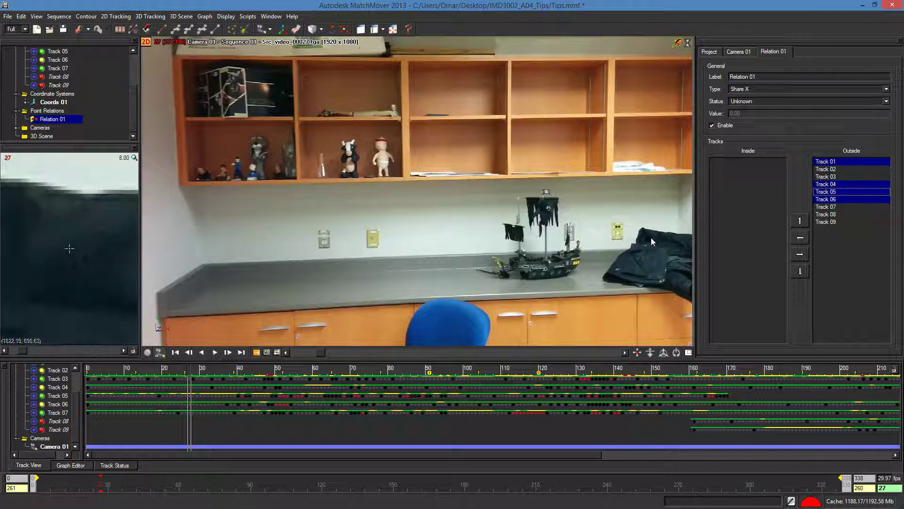
ctrl+click(834, 215)
ctrl+click(841, 223)
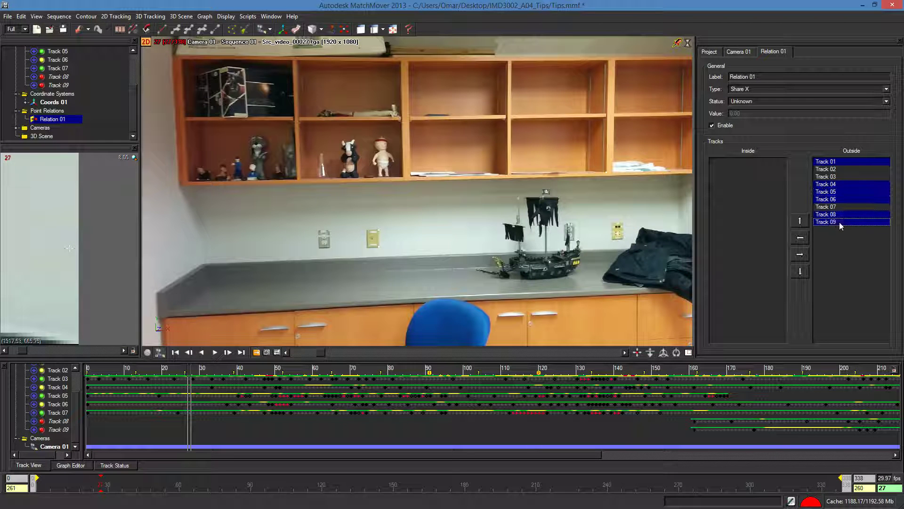
click(800, 238)
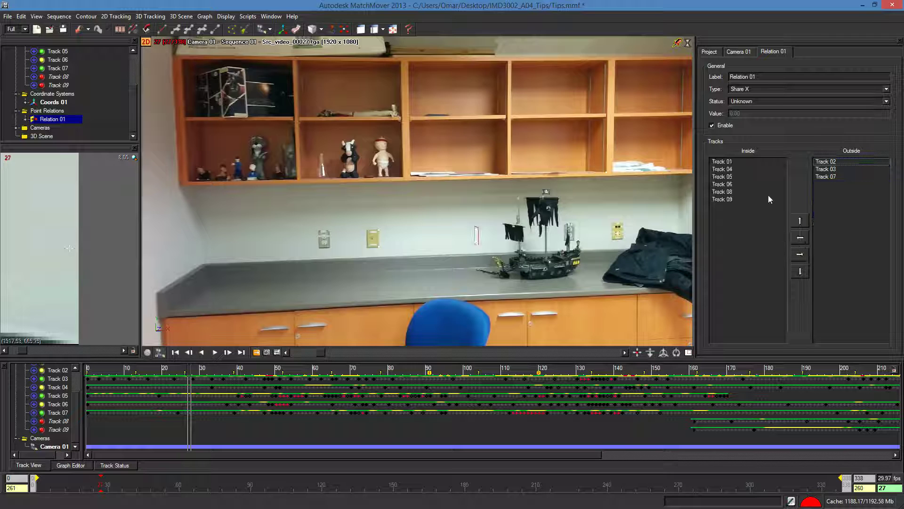
Set Relation 01's type to Share Z with a Fixed status and go back to frame 0
click(773, 89)
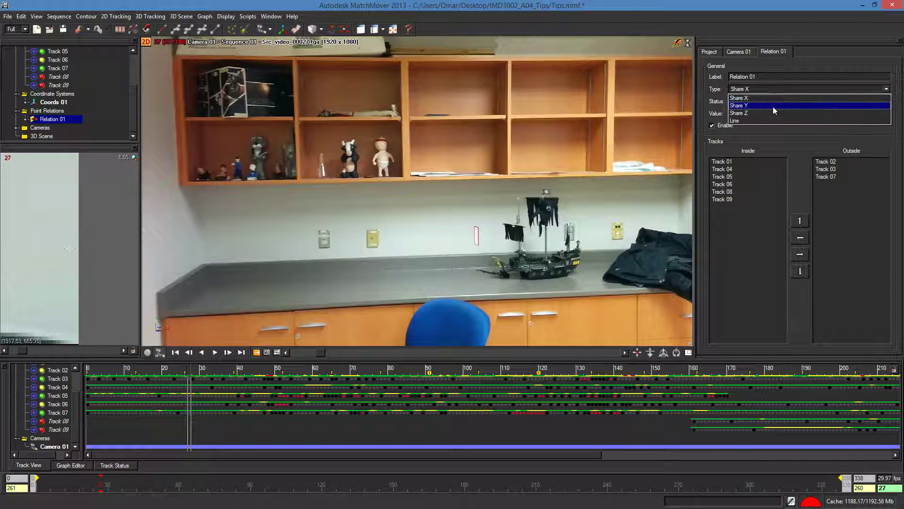
click(774, 108)
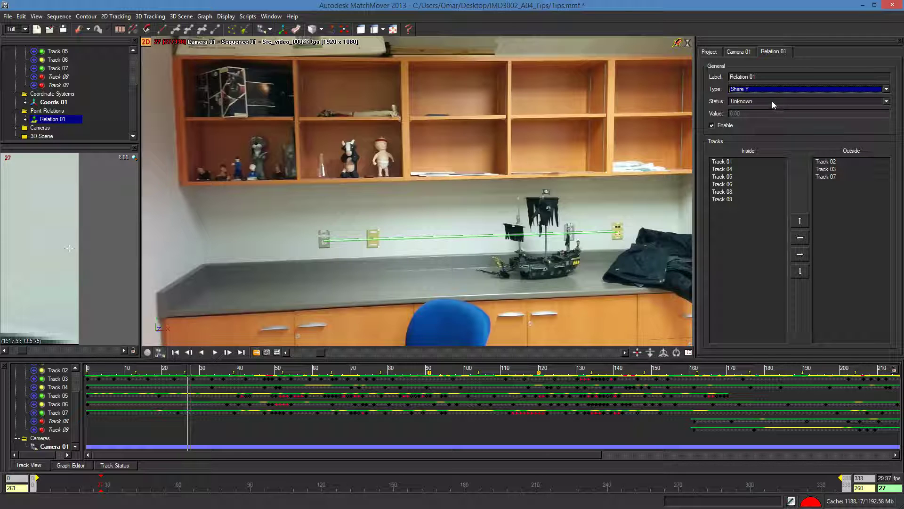
click(773, 90)
click(773, 115)
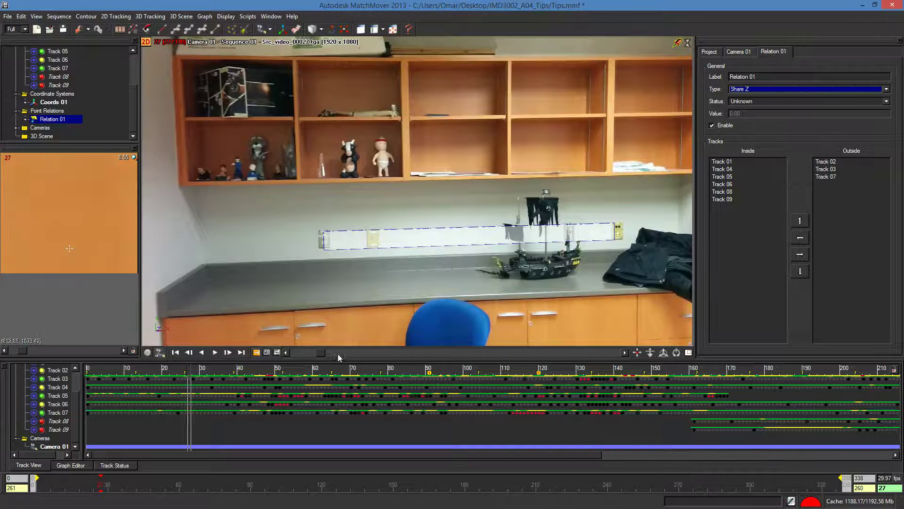
click(755, 104)
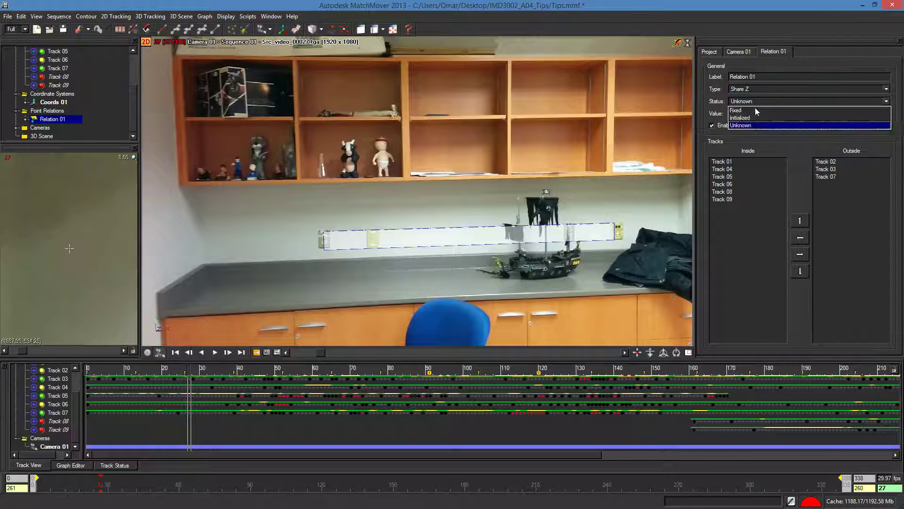
click(753, 110)
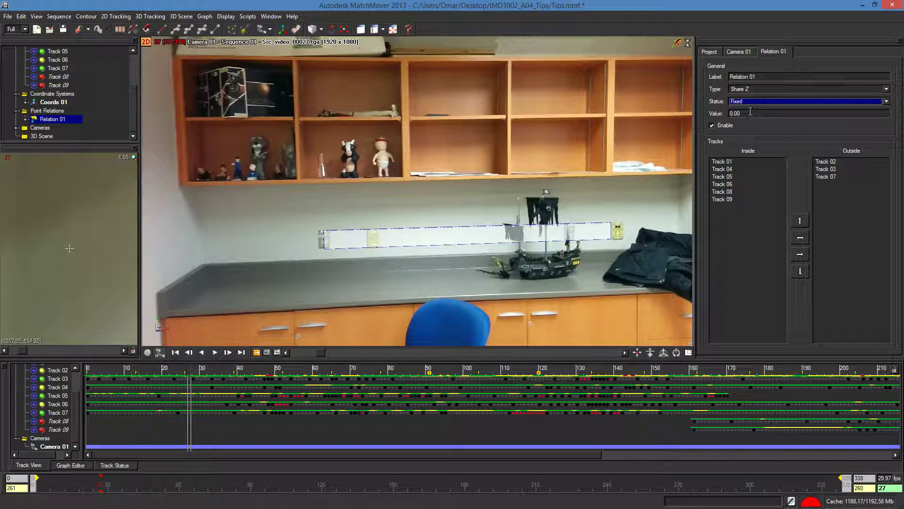
drag(318, 354, 248, 379)
key(Home)
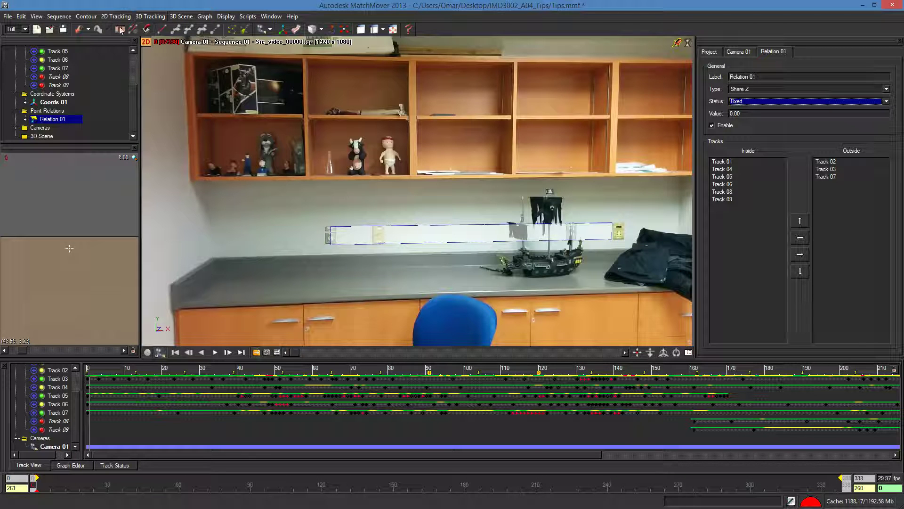
Define the scale distance of Coords 01 as running from Track 04 to Track 06
click(145, 16)
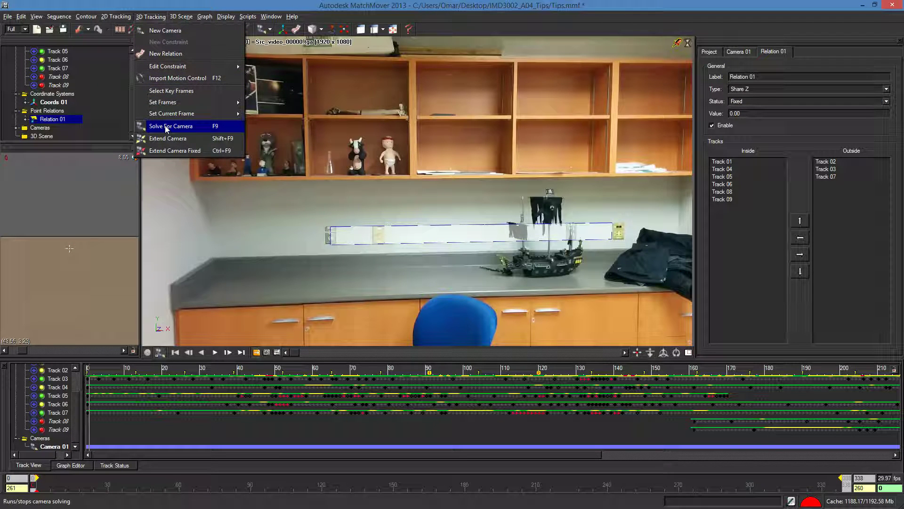
click(53, 103)
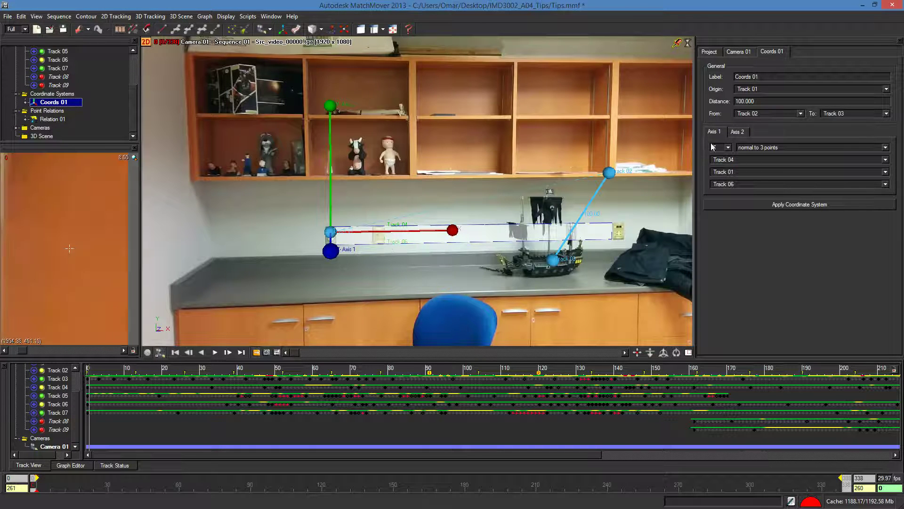
click(800, 113)
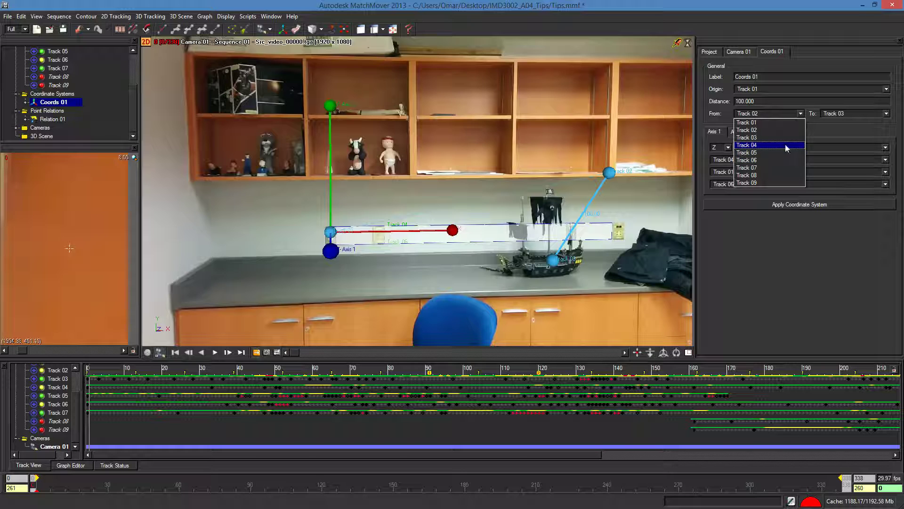
click(789, 145)
click(882, 116)
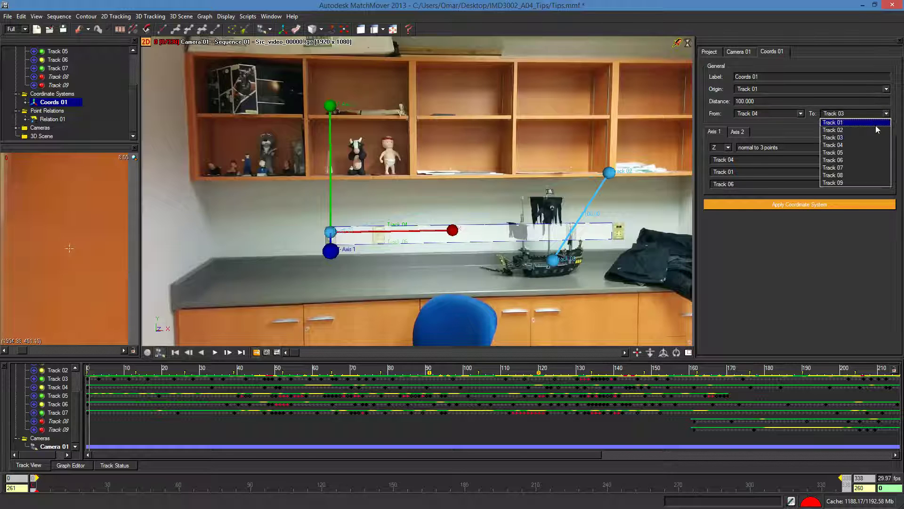
click(869, 163)
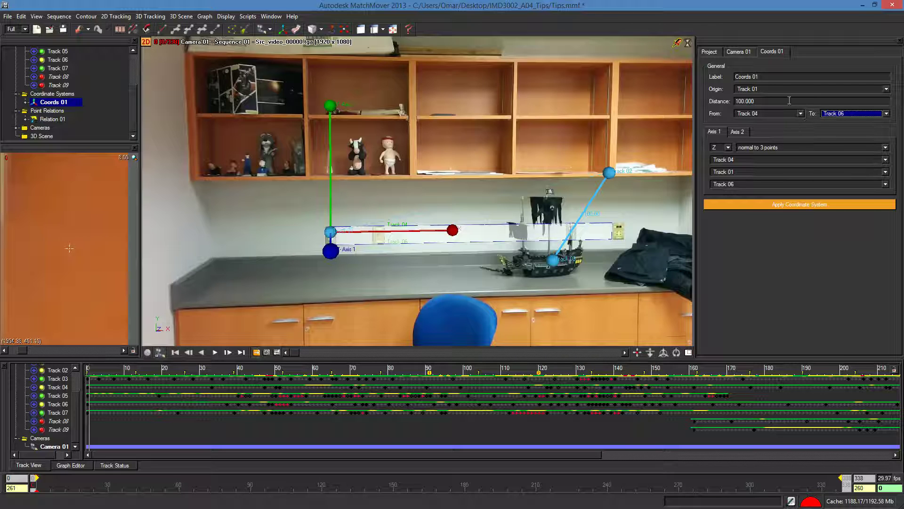
Set the Coords 01 distance to 1 and apply the coordinate system without disabling the point relations
click(736, 100)
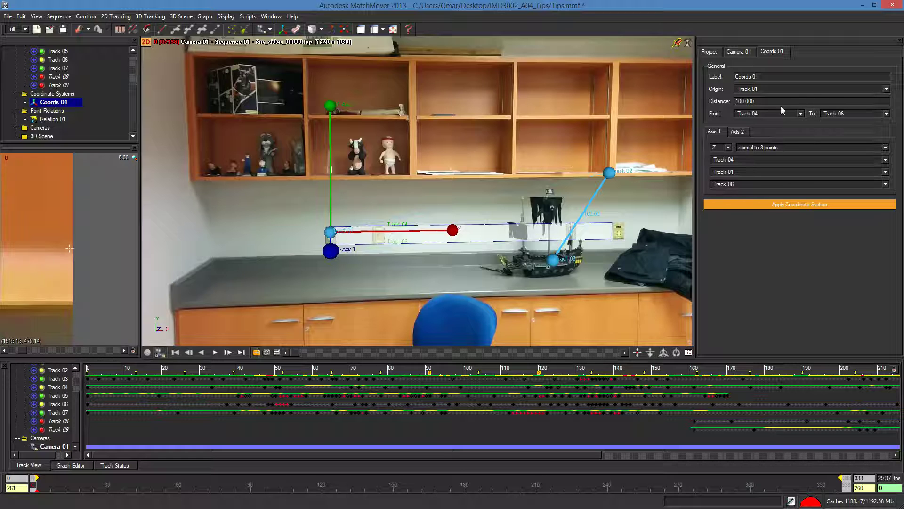
text(1)
click(776, 204)
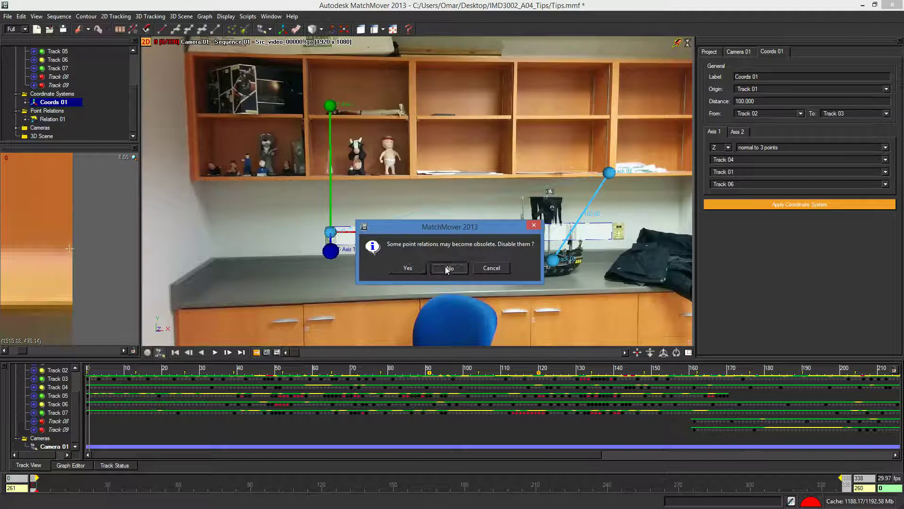
click(448, 268)
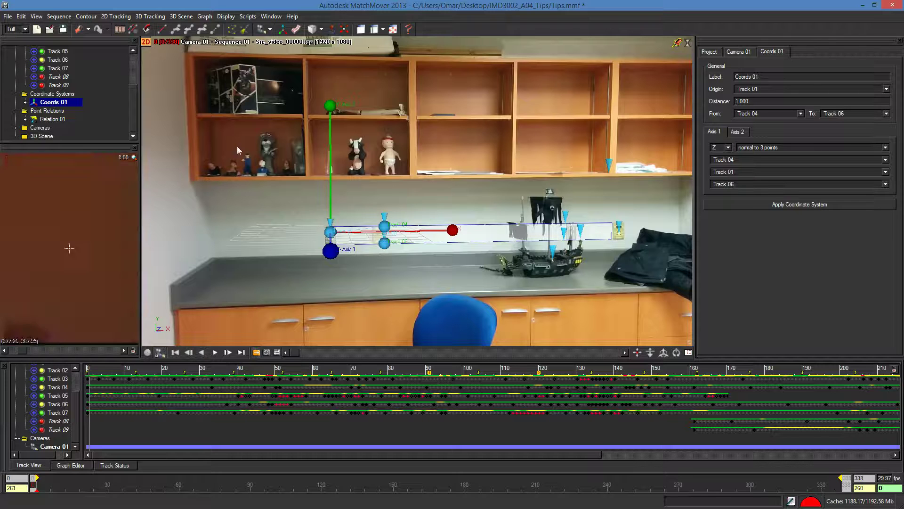
Solve for the camera again using the point relation and the updated coordinate system
click(140, 17)
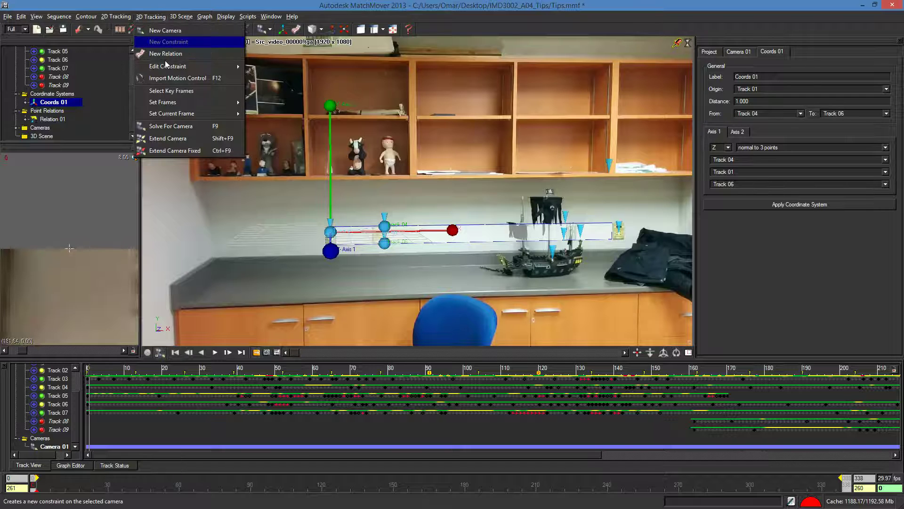
click(172, 126)
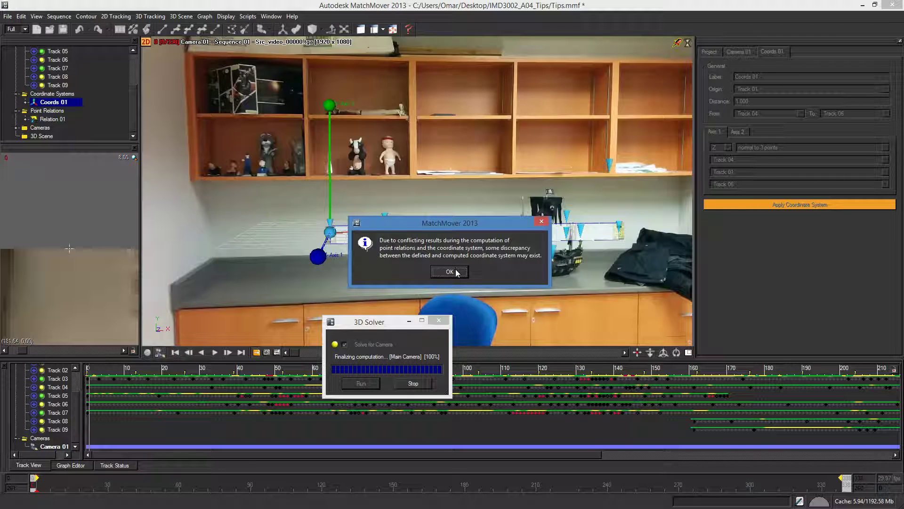
click(450, 272)
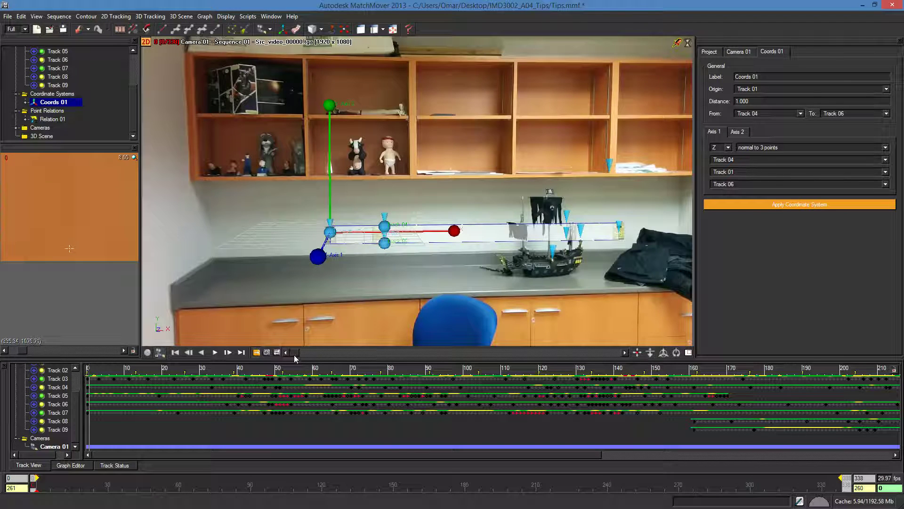
Scrub the sequence through to frame 338 to check how the axes, track points and relation plane hold, then return to frame 0
drag(293, 354, 327, 357)
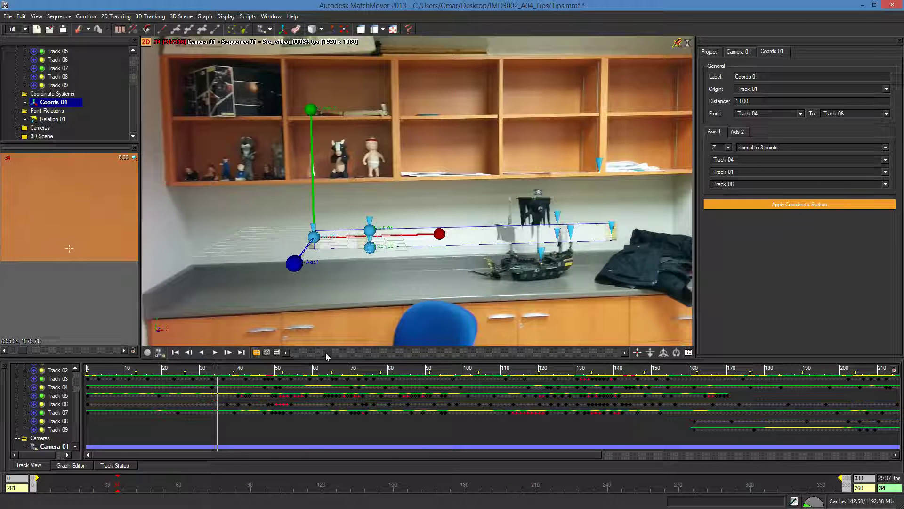
drag(329, 357, 518, 383)
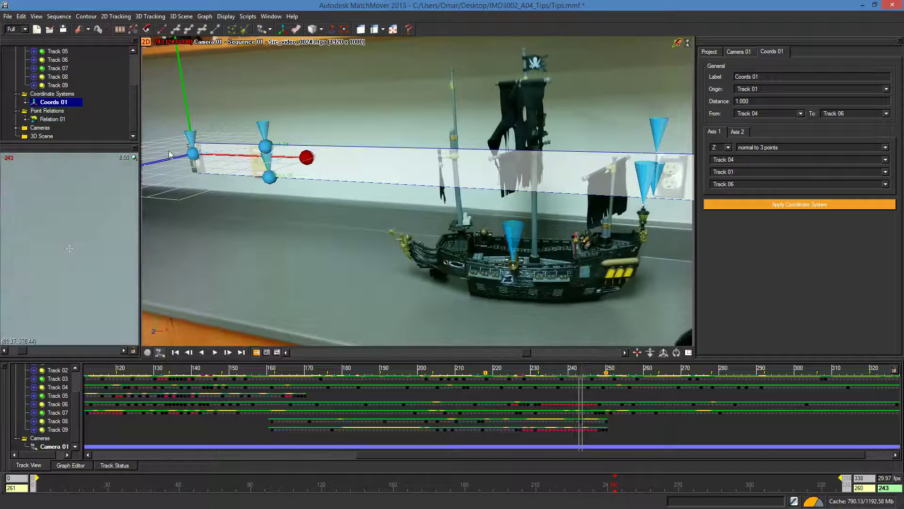
drag(527, 358, 621, 352)
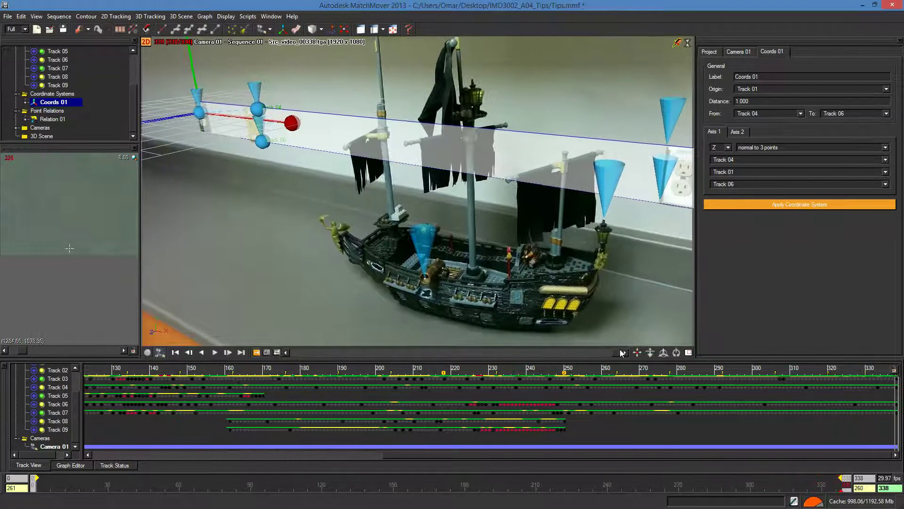
drag(518, 385, 272, 385)
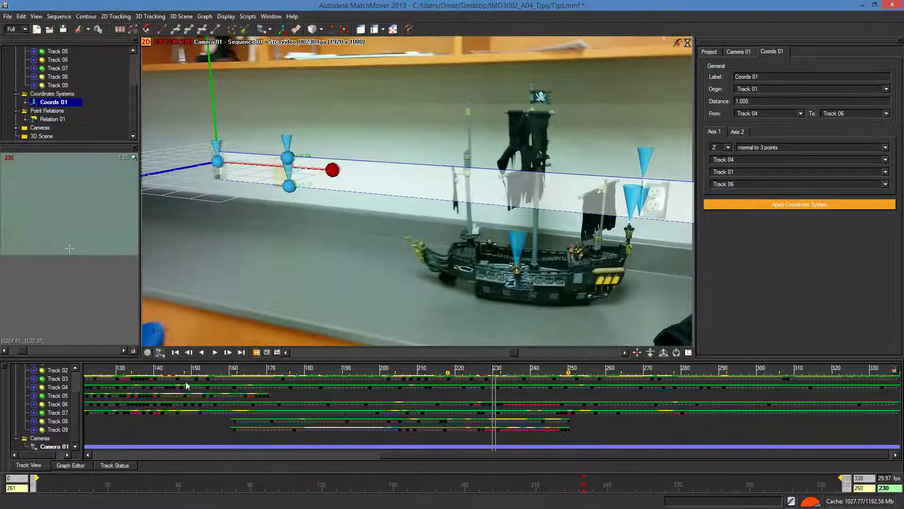
key(Home)
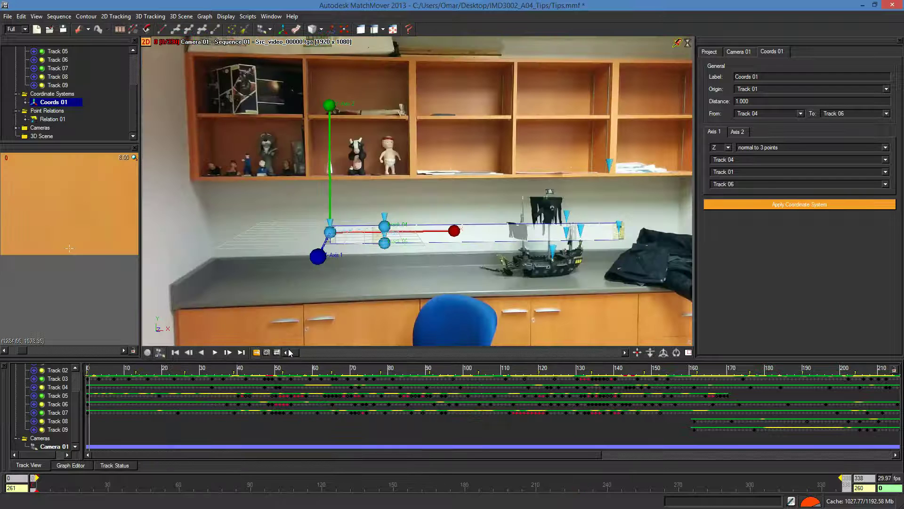